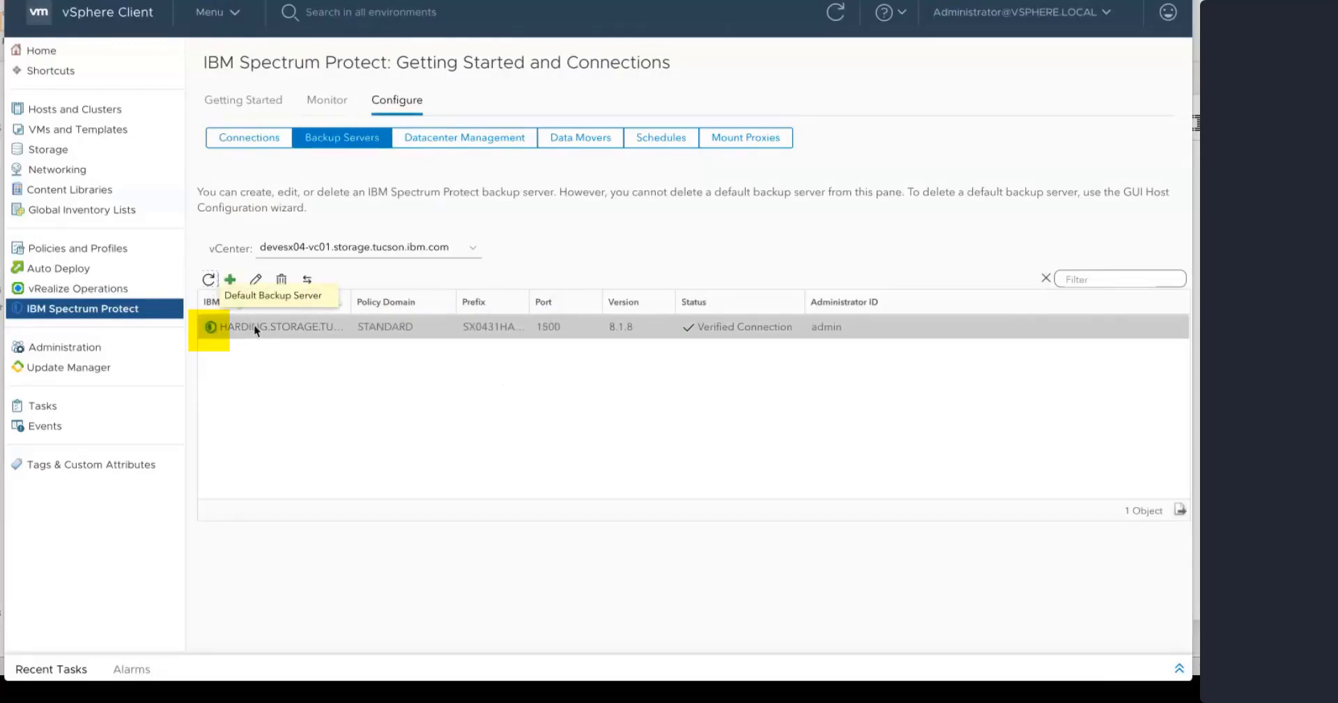
{"action": "left_click", "coordinate": [281, 279]}
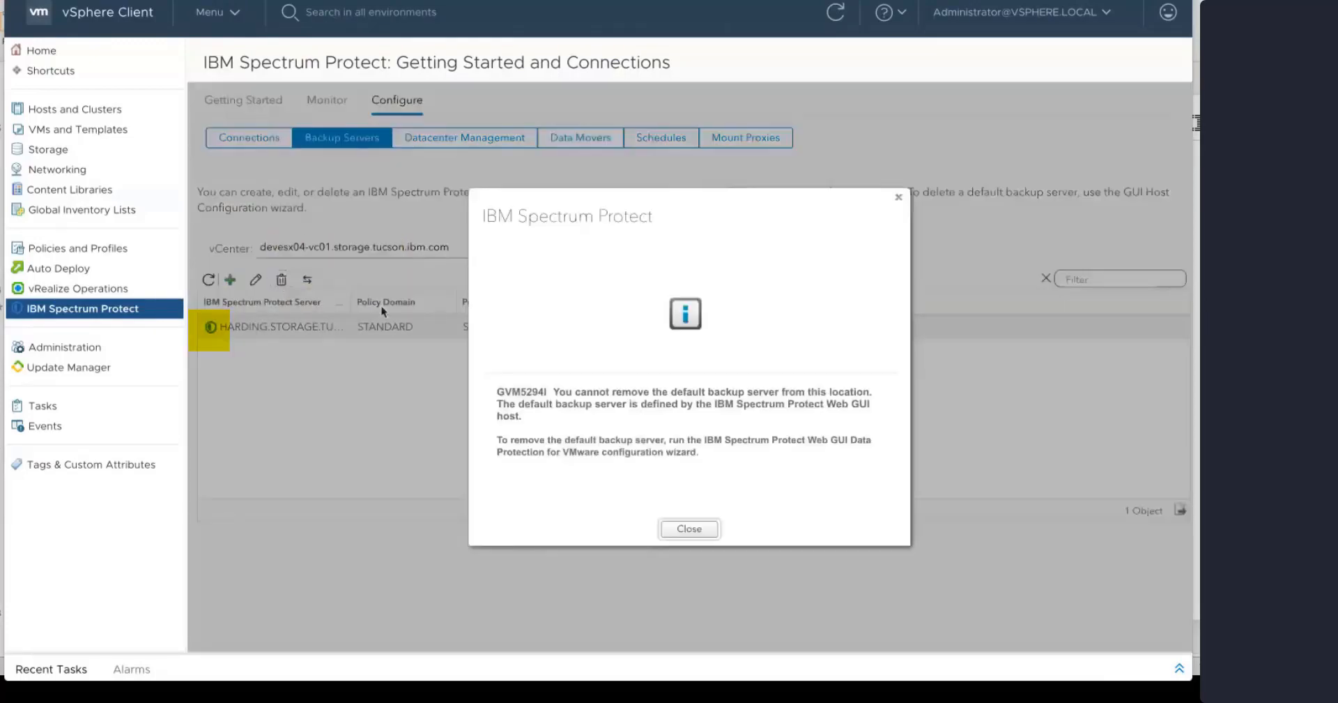
{"action": "left_click", "coordinate": [690, 529]}
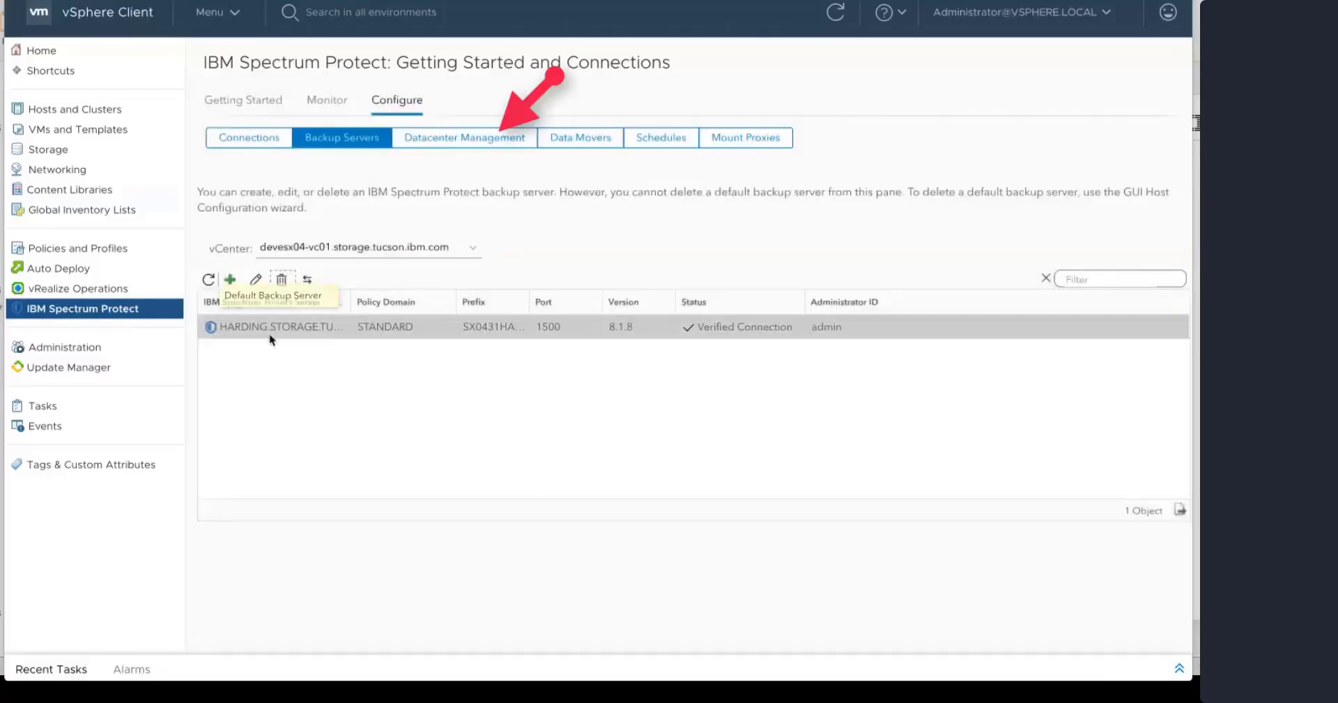
{"action": "left_click", "coordinate": [501, 139]}
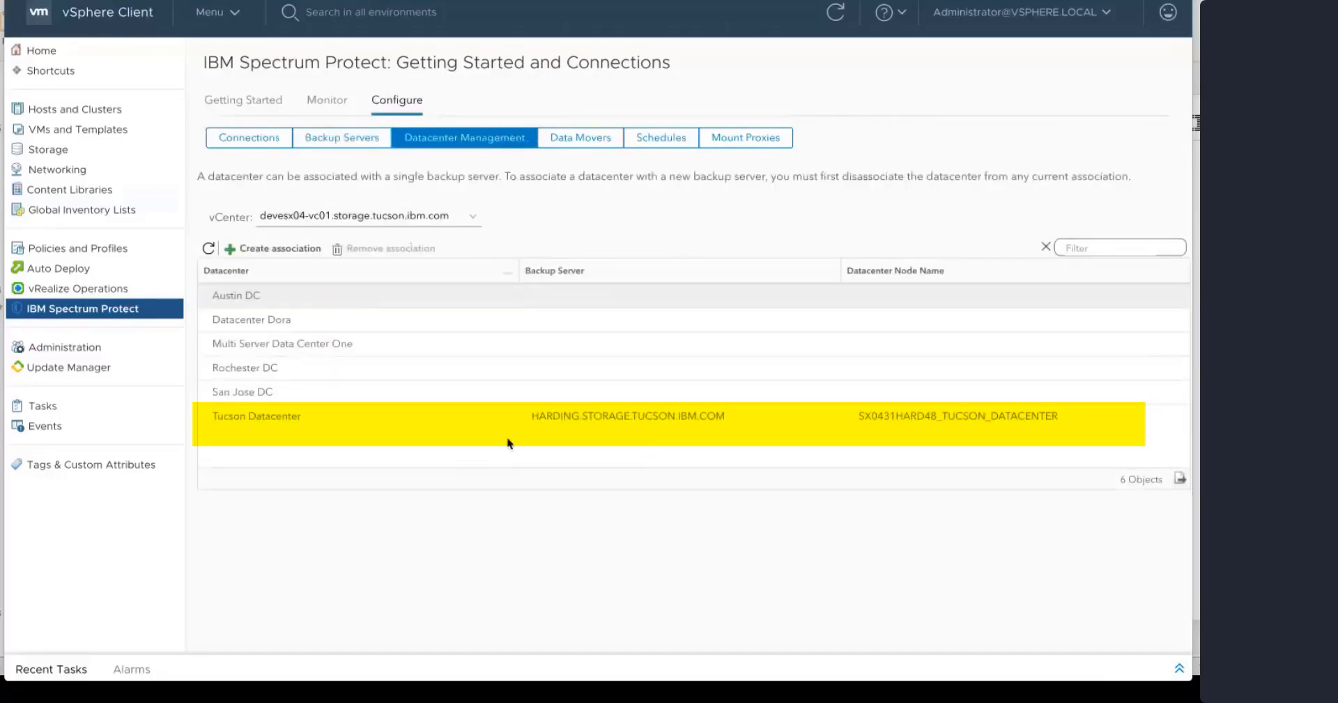
{"action": "left_click", "coordinate": [574, 140]}
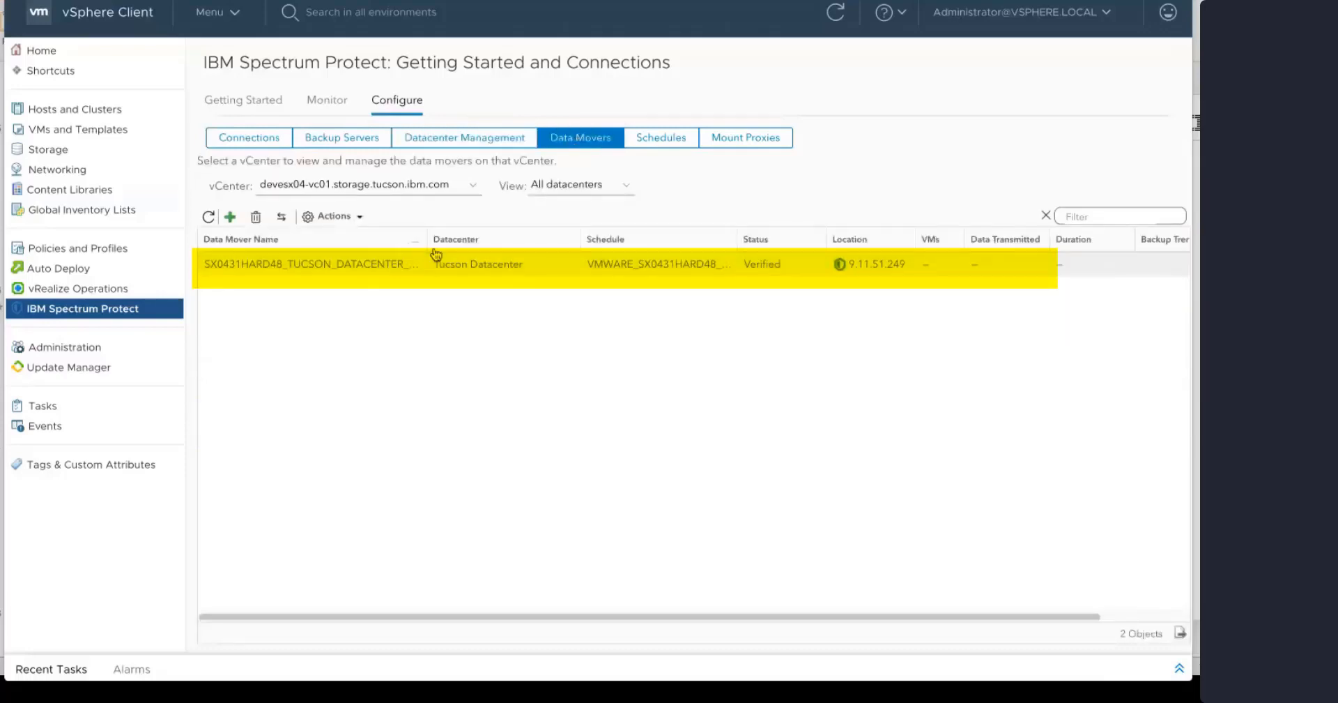
{"action": "left_click_drag", "start_coordinate": [427, 238], "coordinate": [465, 239]}
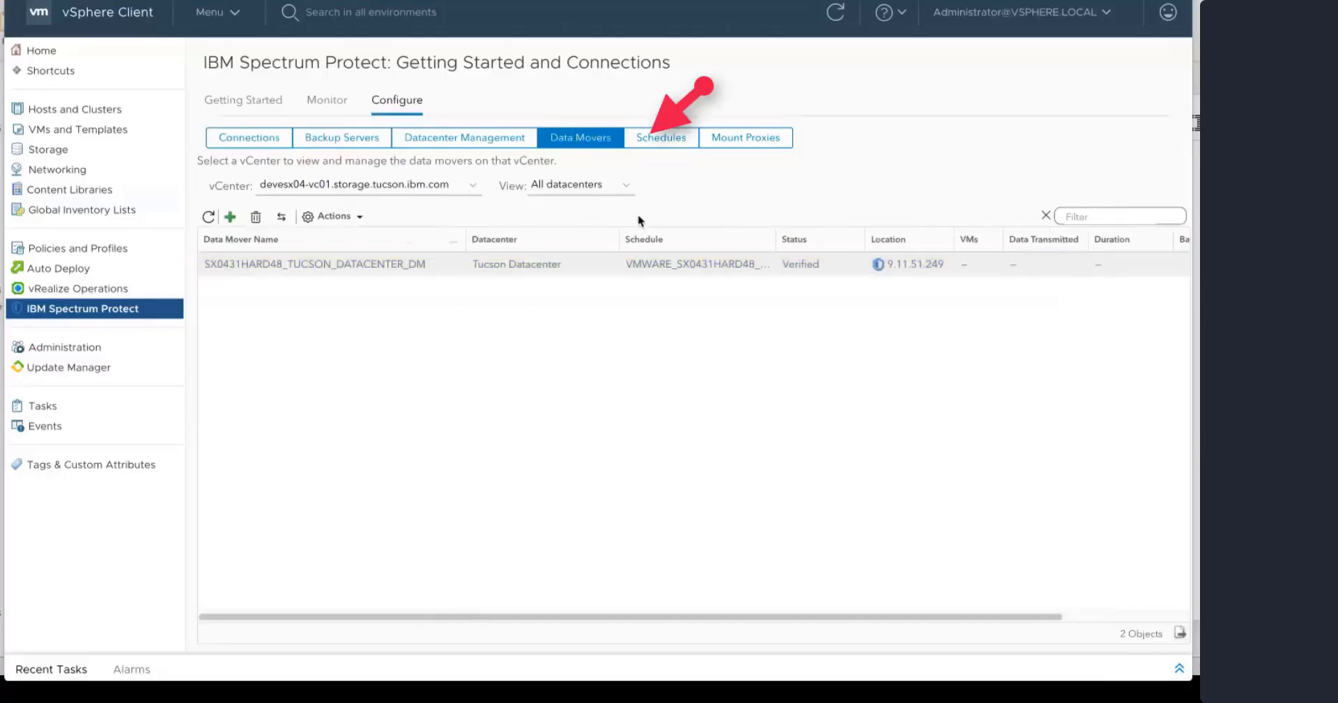
{"action": "left_click", "coordinate": [656, 143]}
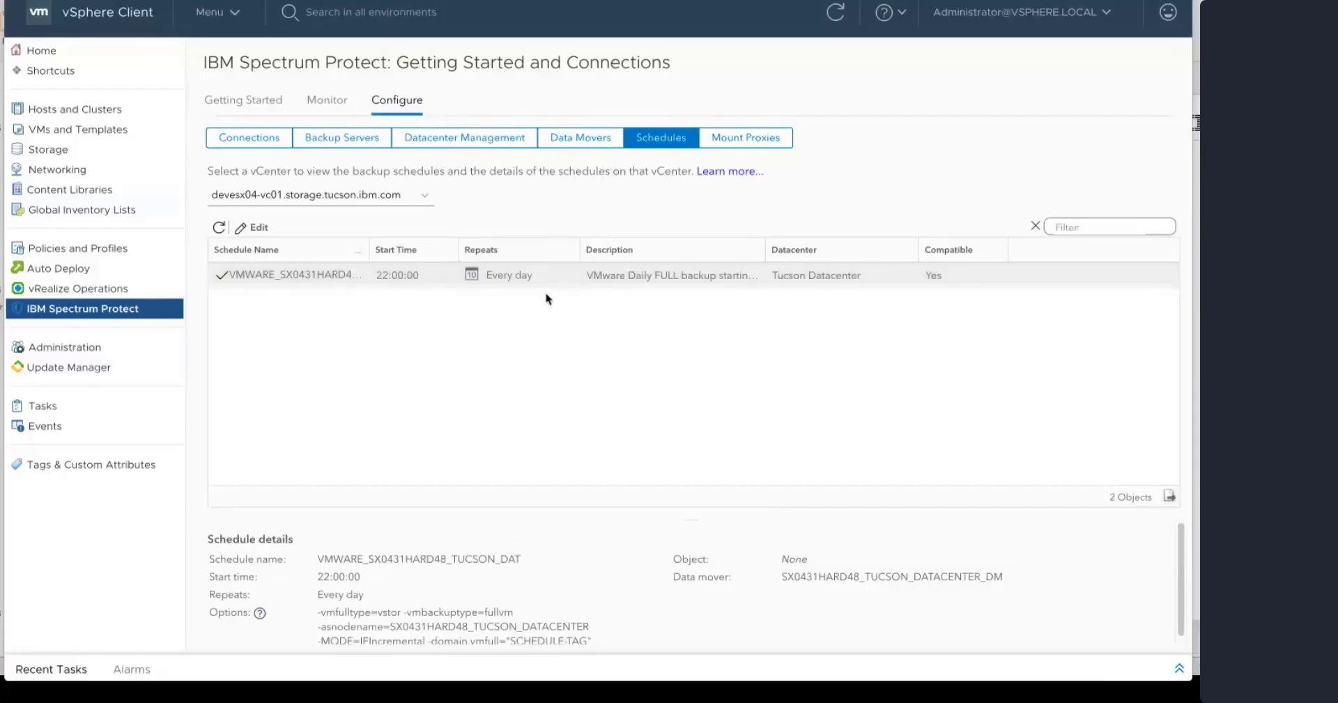
{"action": "left_click", "coordinate": [765, 138]}
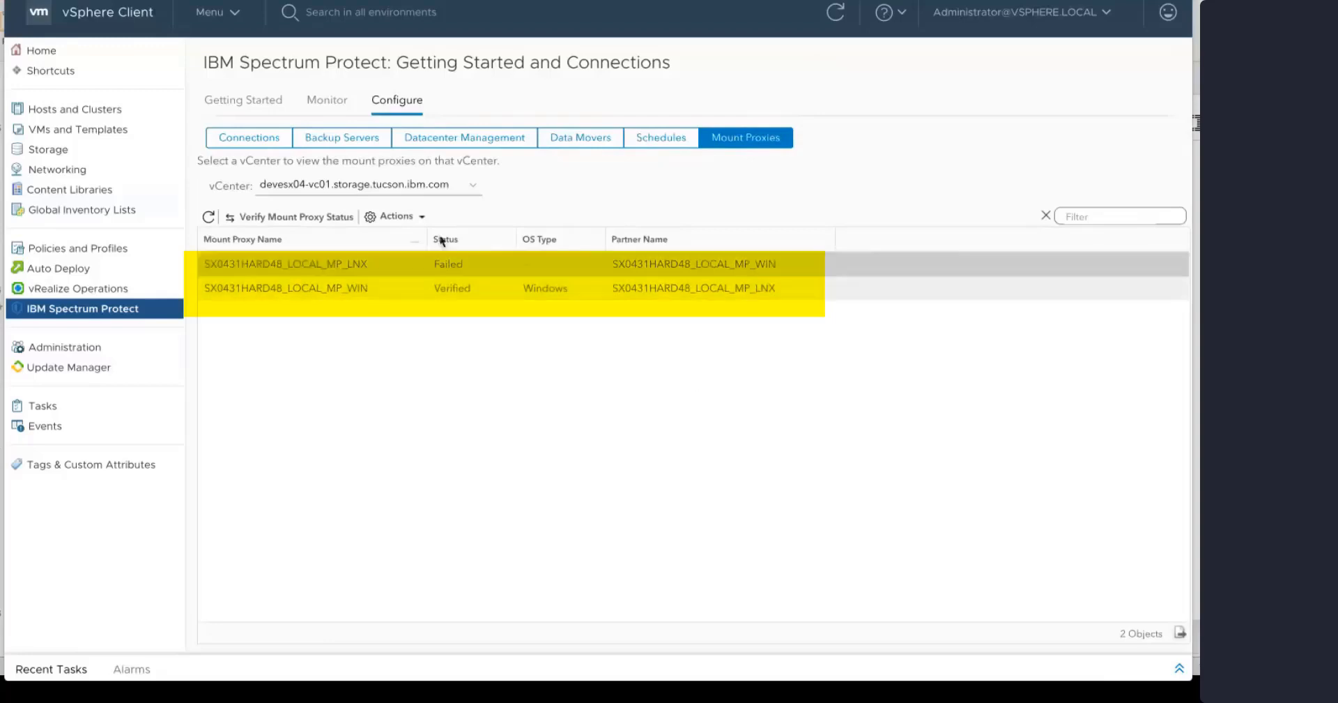
{"action": "left_click", "coordinate": [361, 147]}
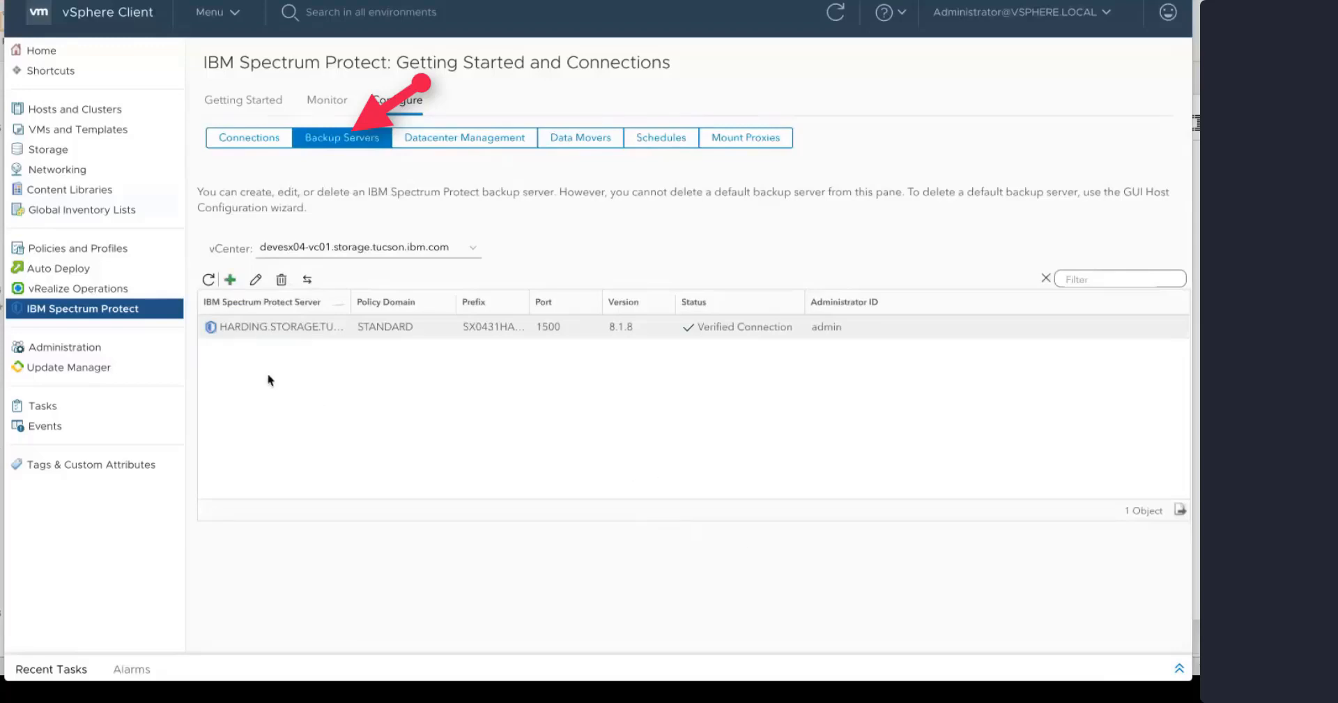
Add backup server gijoe.storage.tucson.ibm.com on port 1500 with the administrator ID and password
{"action": "left_click", "coordinate": [230, 281]}
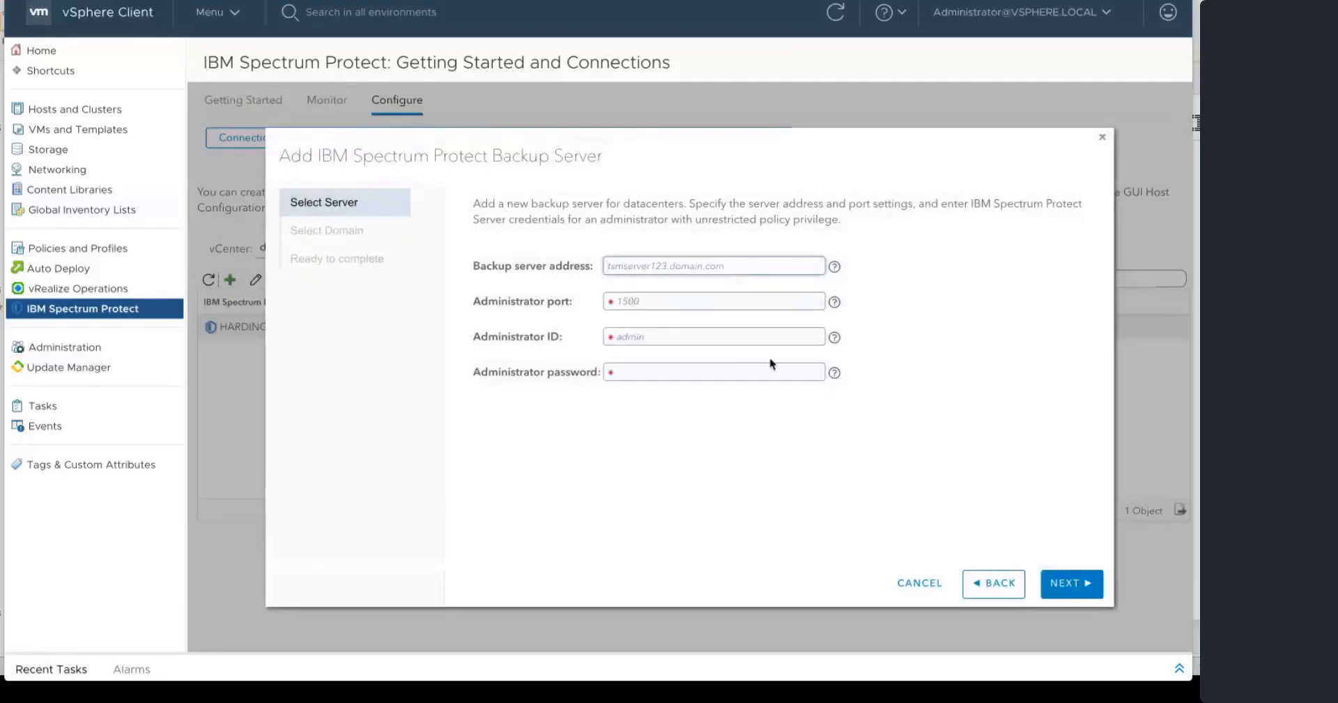
{"action": "type", "text": "gijoe.st"}
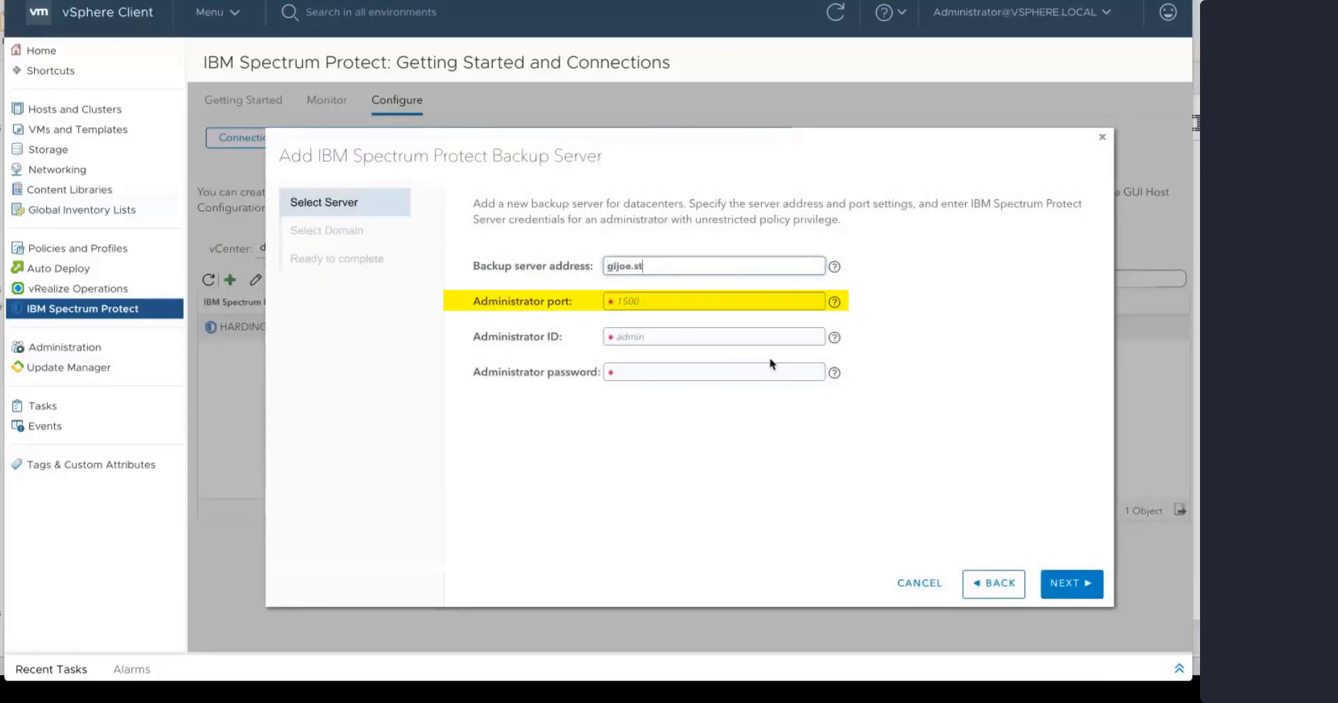
{"action": "type", "text": "orage.tucson.ibm.com"}
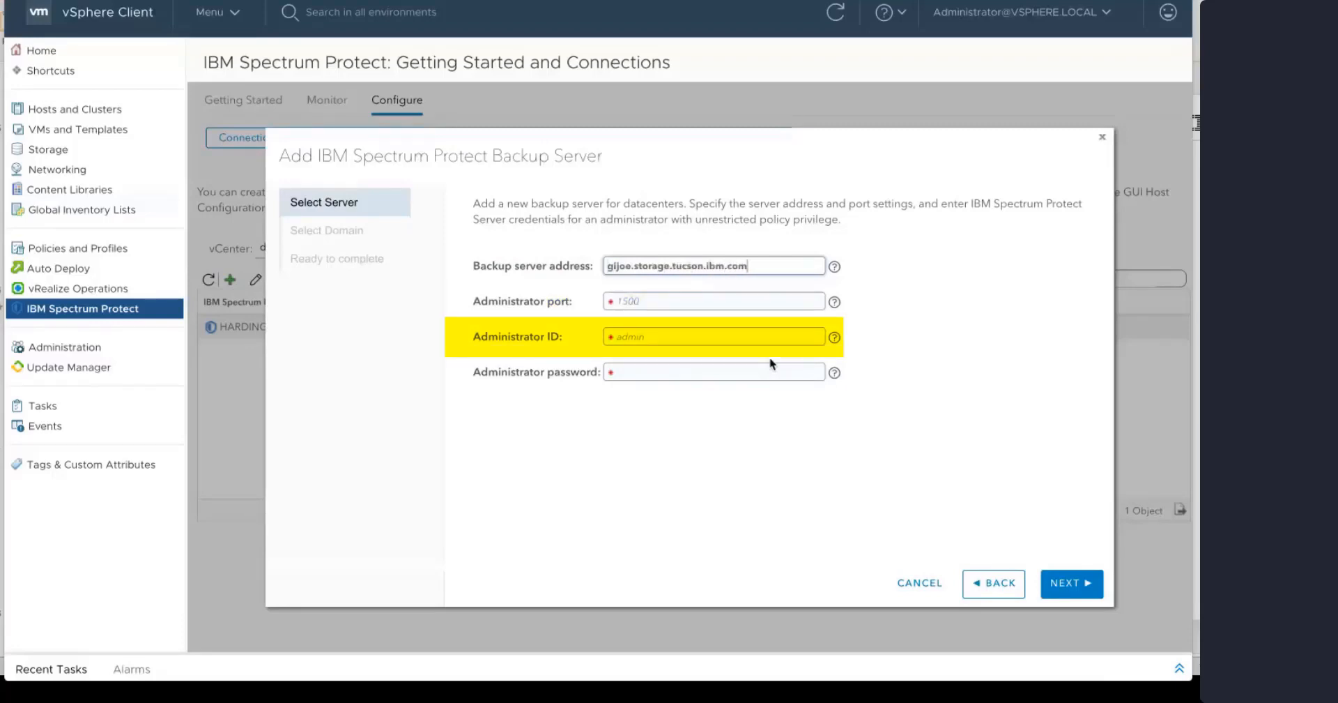
{"action": "key", "text": "Tab"}
{"action": "type", "text": "1500"}
{"action": "key", "text": "Tab"}
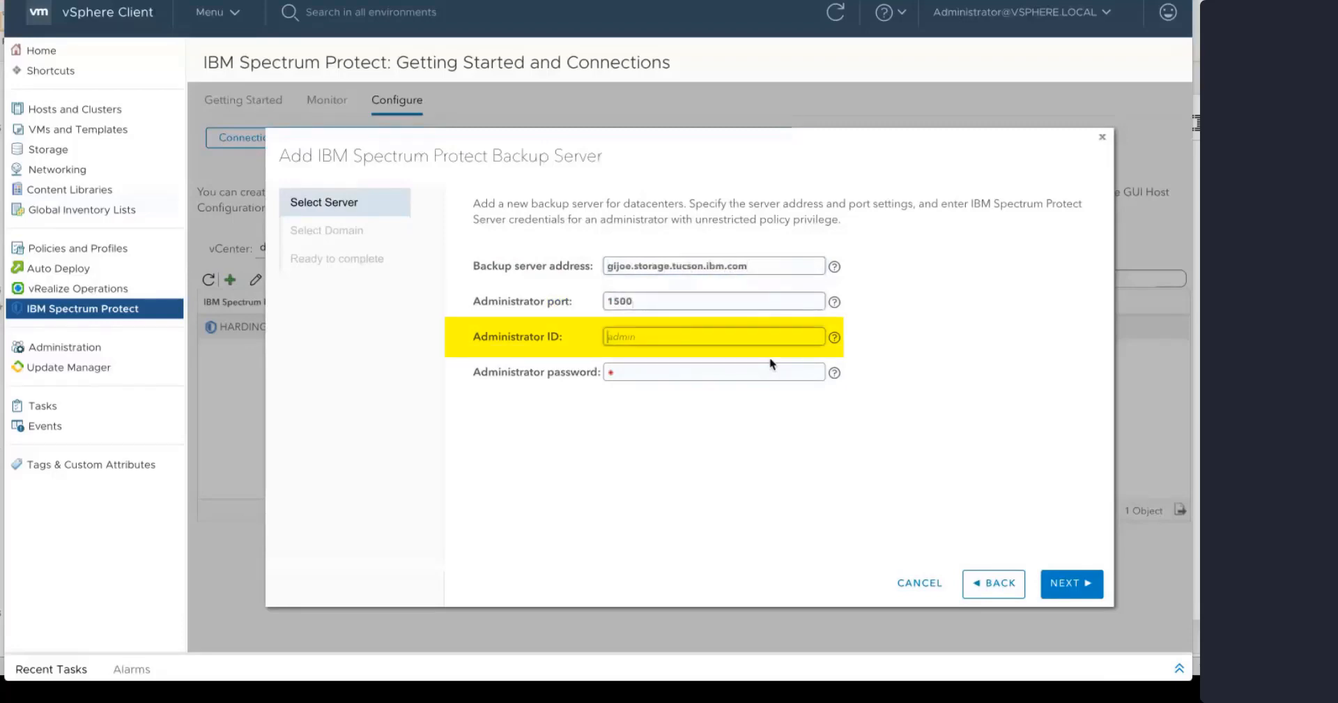
{"action": "type", "text": "hlisa"}
{"action": "key", "text": "Tab"}
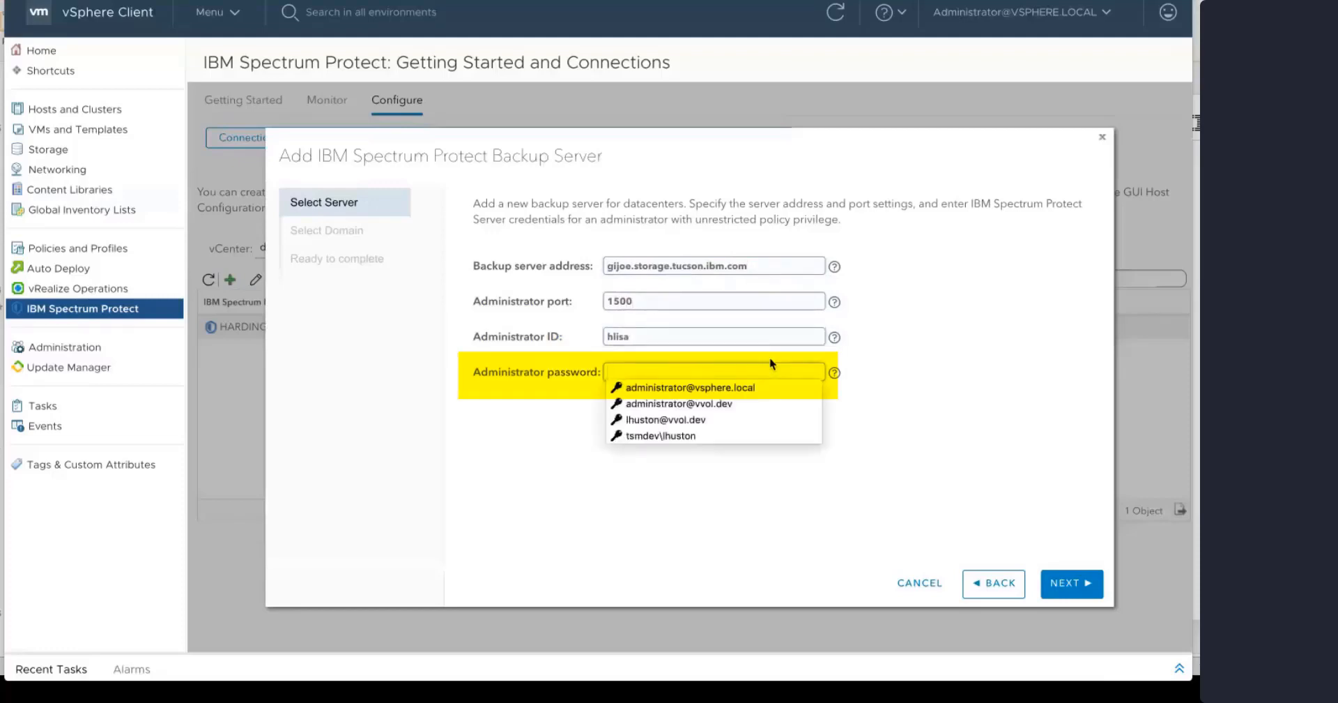
{"action": "type", "text": "*****"}
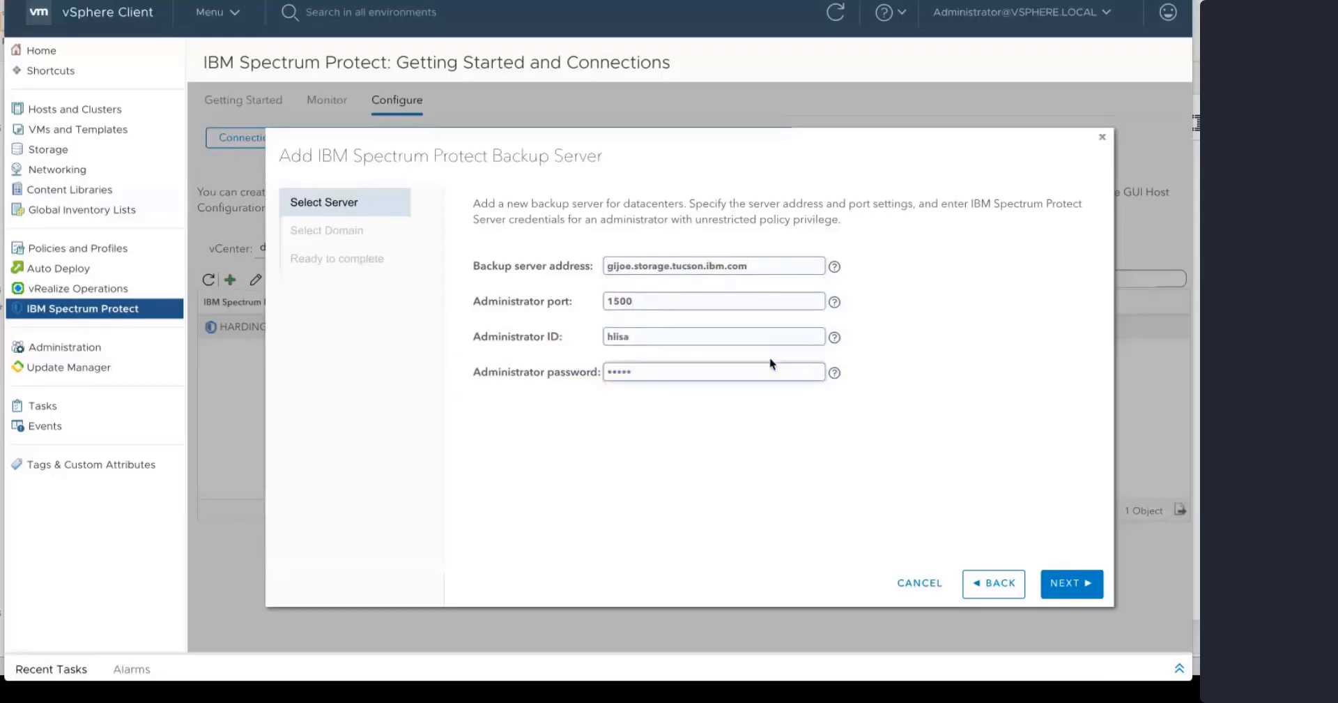
{"action": "left_click", "coordinate": [1070, 583]}
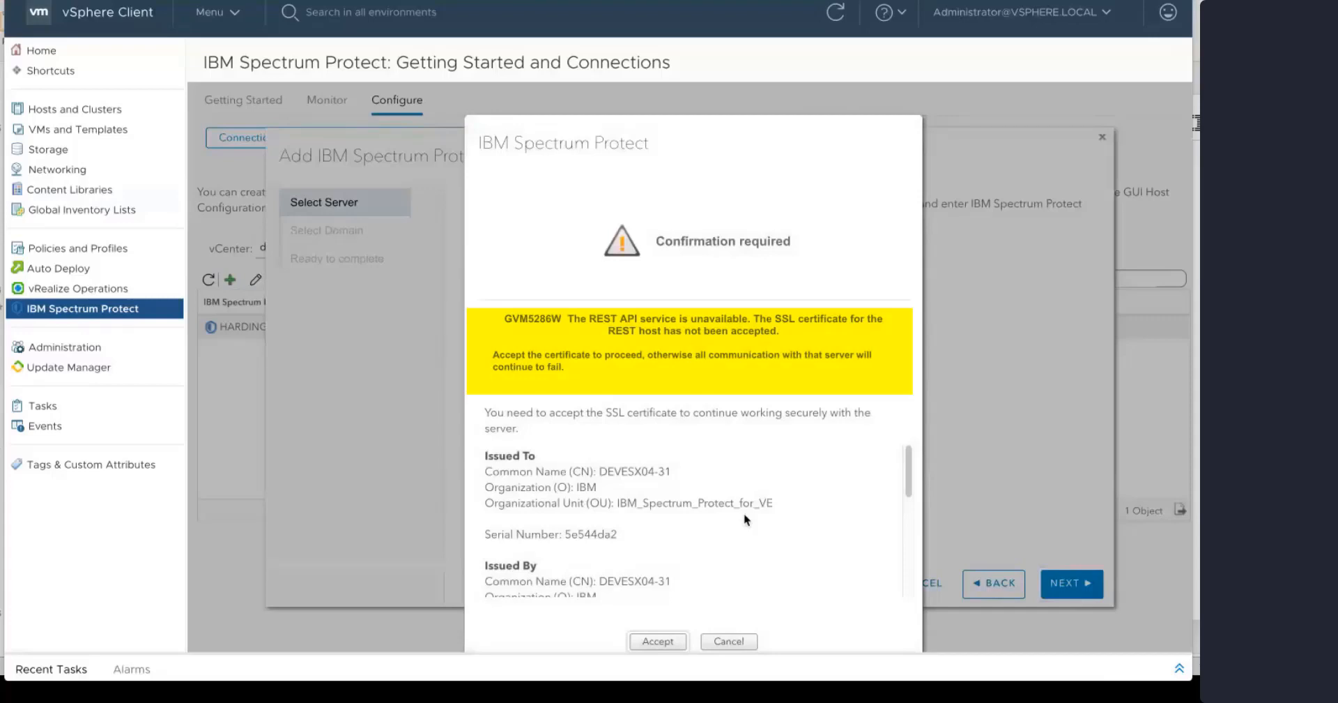
Accept the REST API certificate and the backup server's SSL certificate
{"action": "left_click_drag", "start_coordinate": [909, 492], "coordinate": [906, 593]}
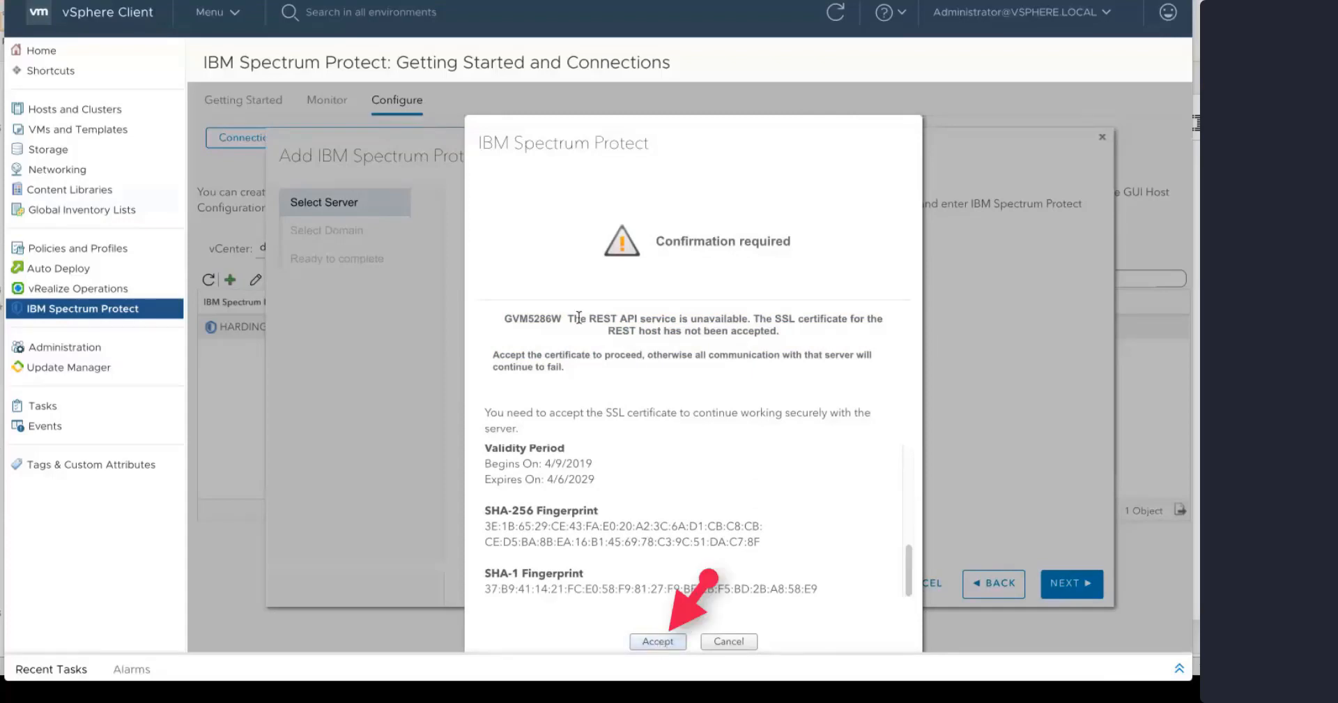
{"action": "left_click", "coordinate": [660, 640]}
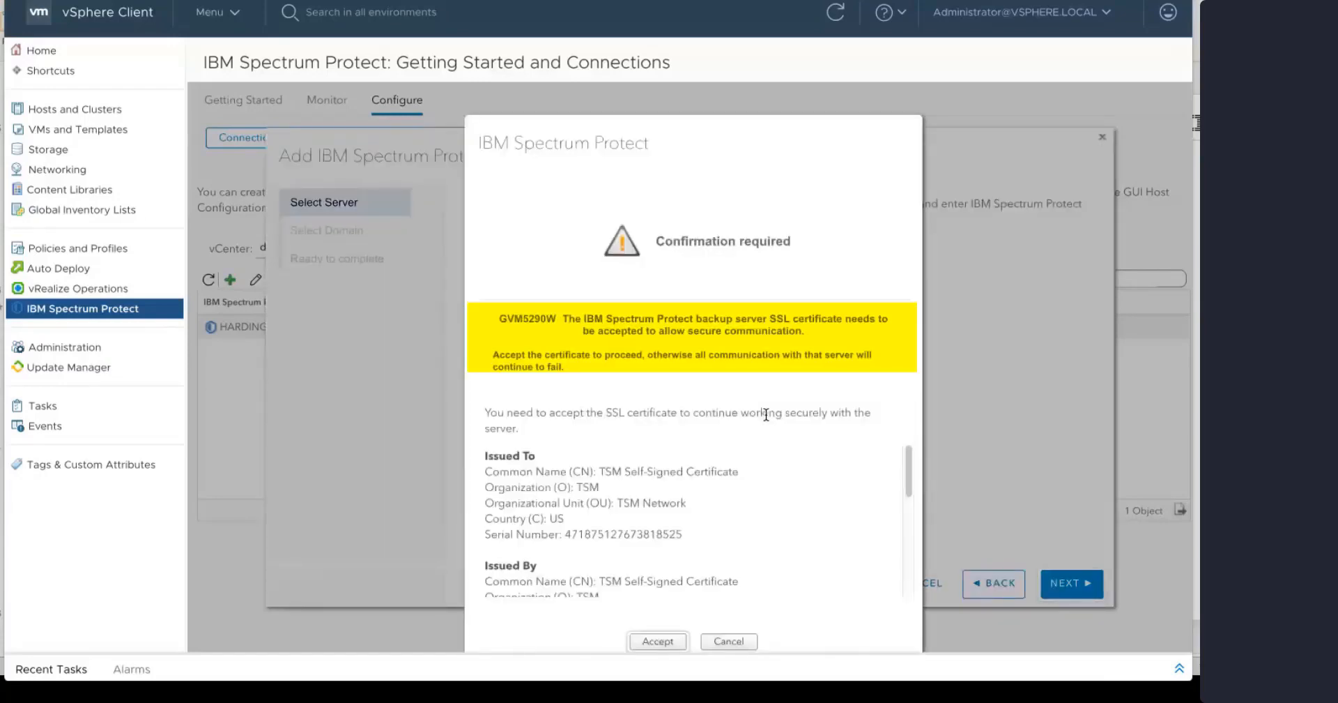
{"action": "scroll", "coordinate": [902, 564], "scroll_direction": "down", "scroll_amount": 5}
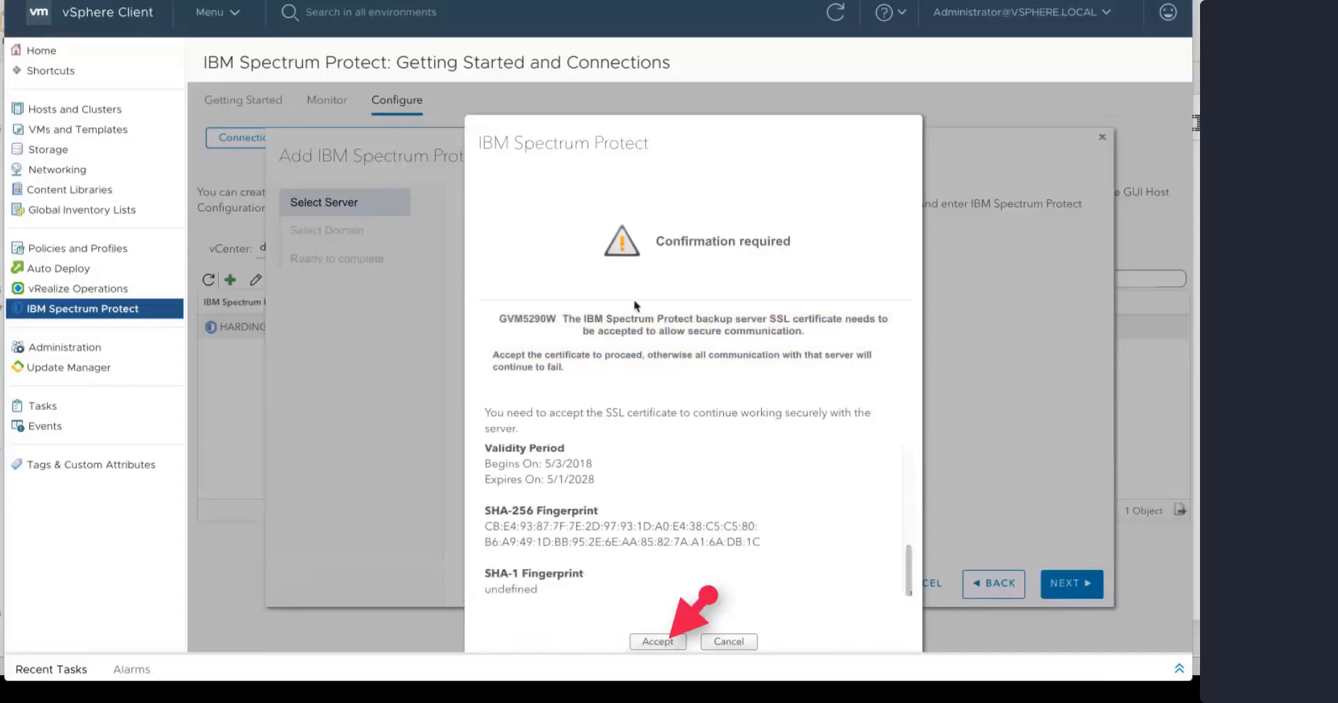
{"action": "left_click", "coordinate": [658, 641]}
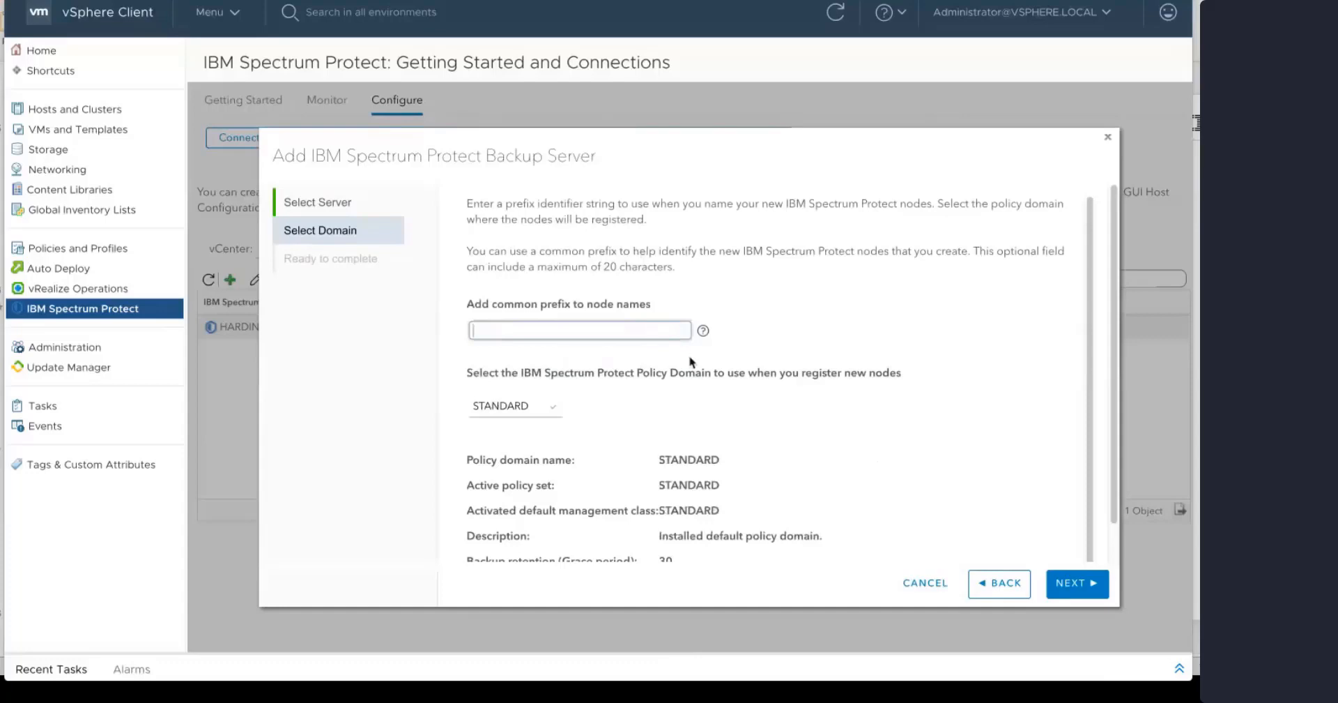
Enter node prefix sx0431Joe48, select the STANDARD policy domain, and go to the summary
{"action": "type", "text": "sx0431Joe"}
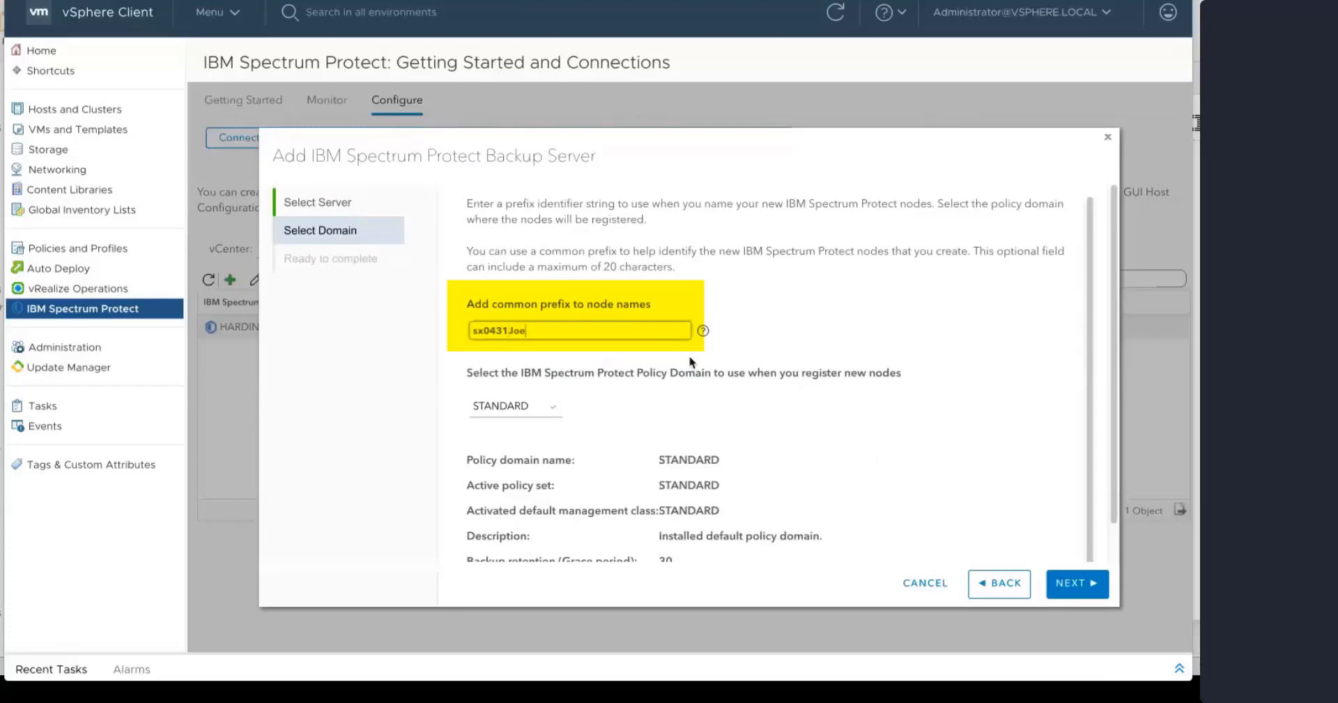
{"action": "type", "text": "48"}
{"action": "scroll", "coordinate": [1061, 458], "scroll_direction": "down", "scroll_amount": 1}
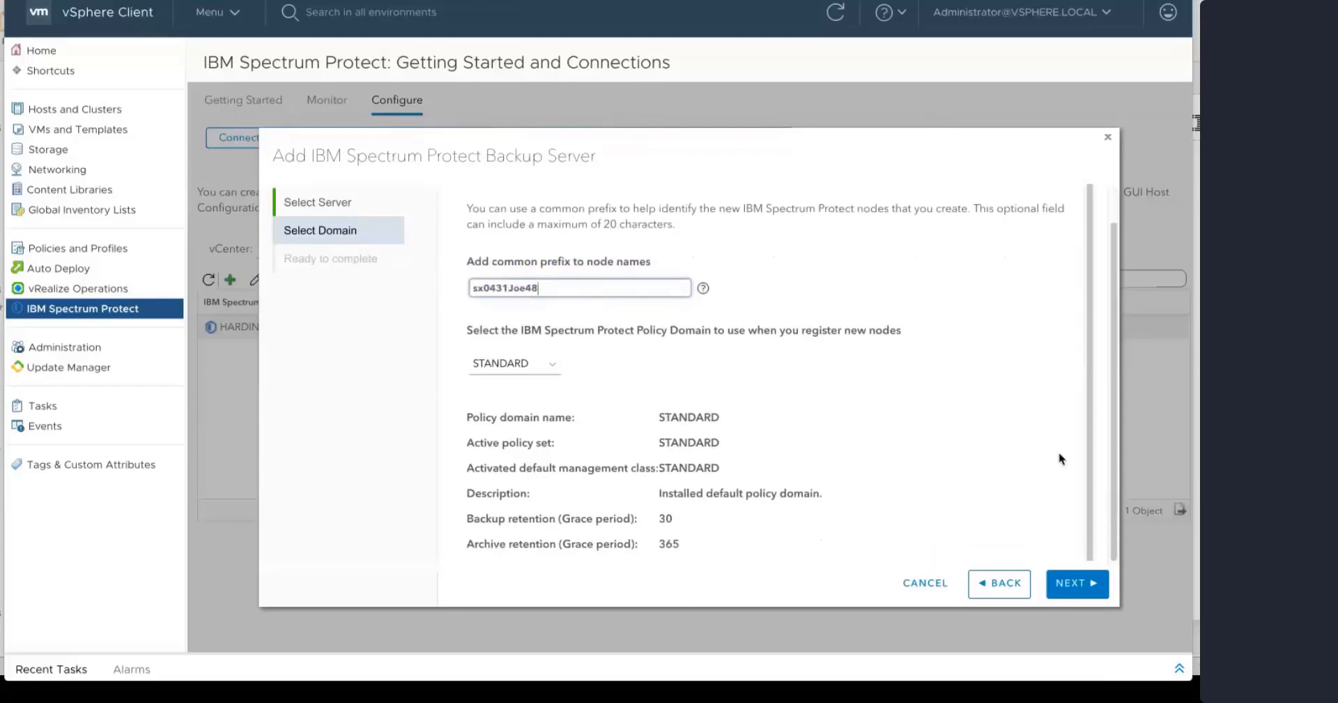
{"action": "left_click", "coordinate": [542, 375]}
{"action": "left_click", "coordinate": [537, 392]}
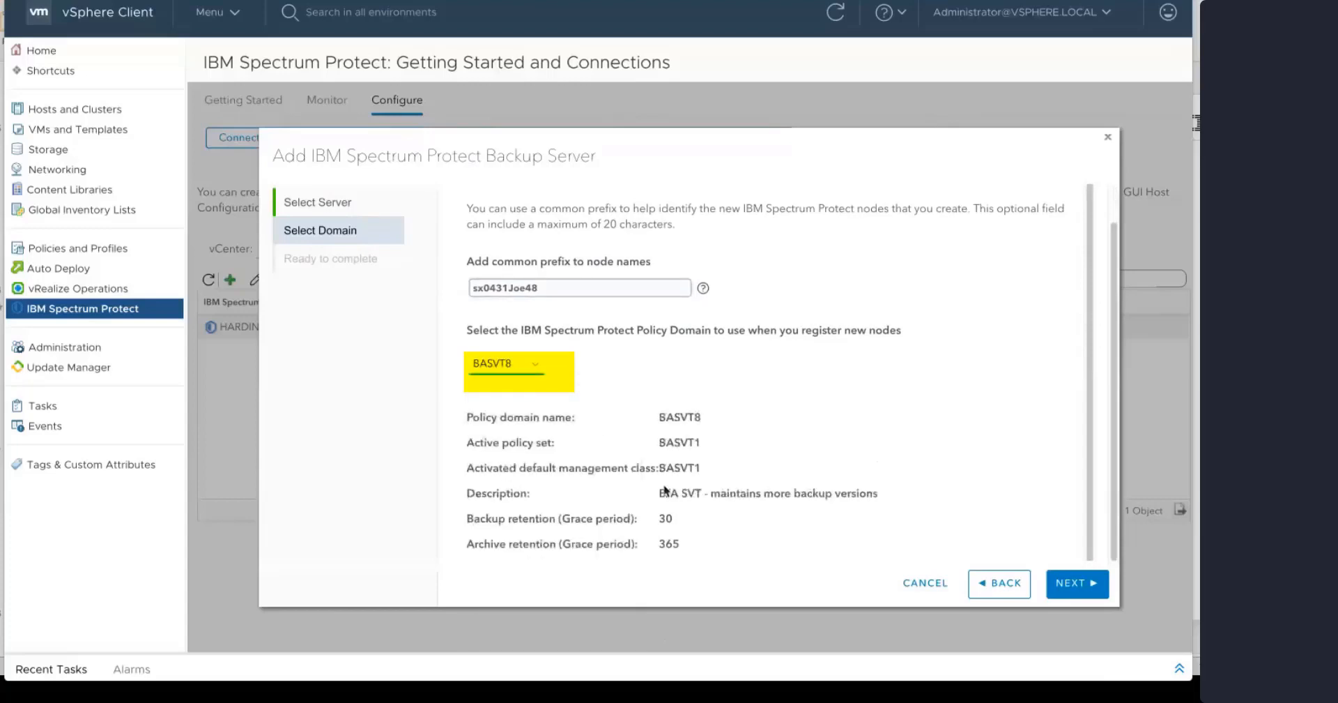
{"action": "left_click", "coordinate": [529, 376]}
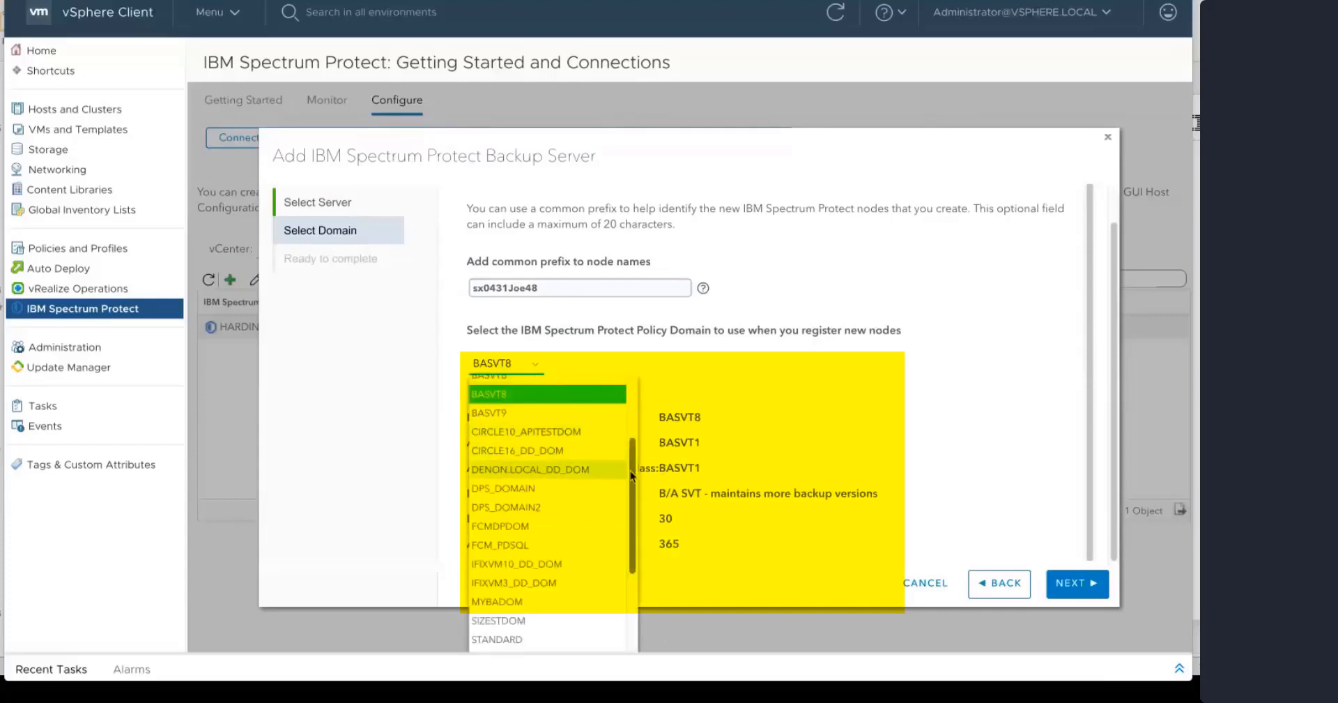
{"action": "scroll", "coordinate": [585, 578], "scroll_direction": "down", "scroll_amount": 2}
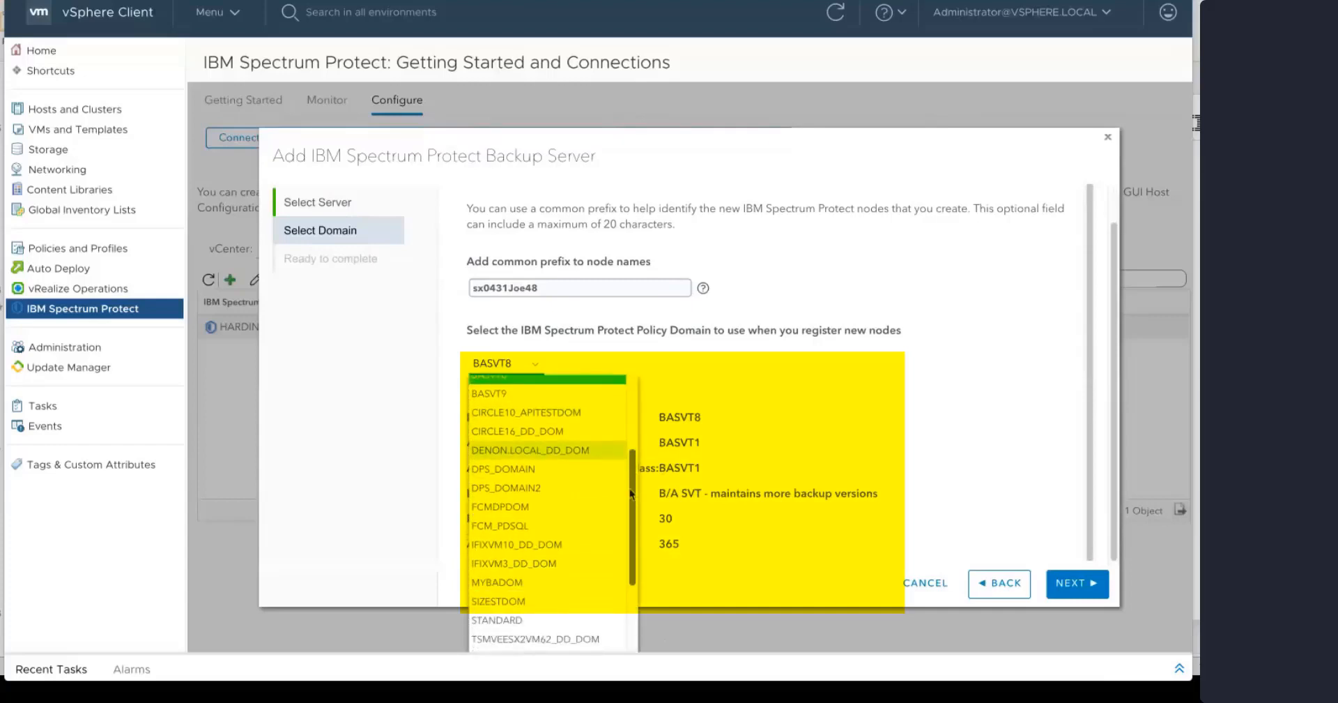
{"action": "left_click", "coordinate": [562, 598]}
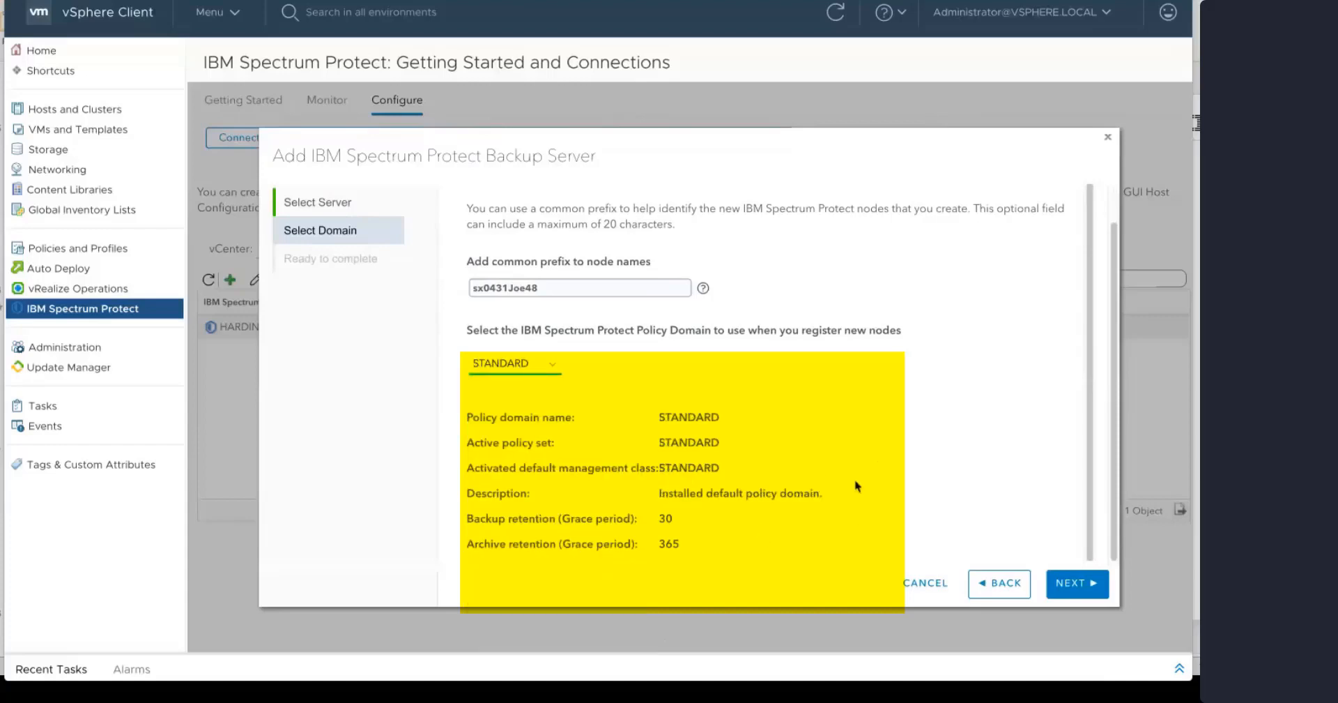
{"action": "left_click", "coordinate": [1079, 591]}
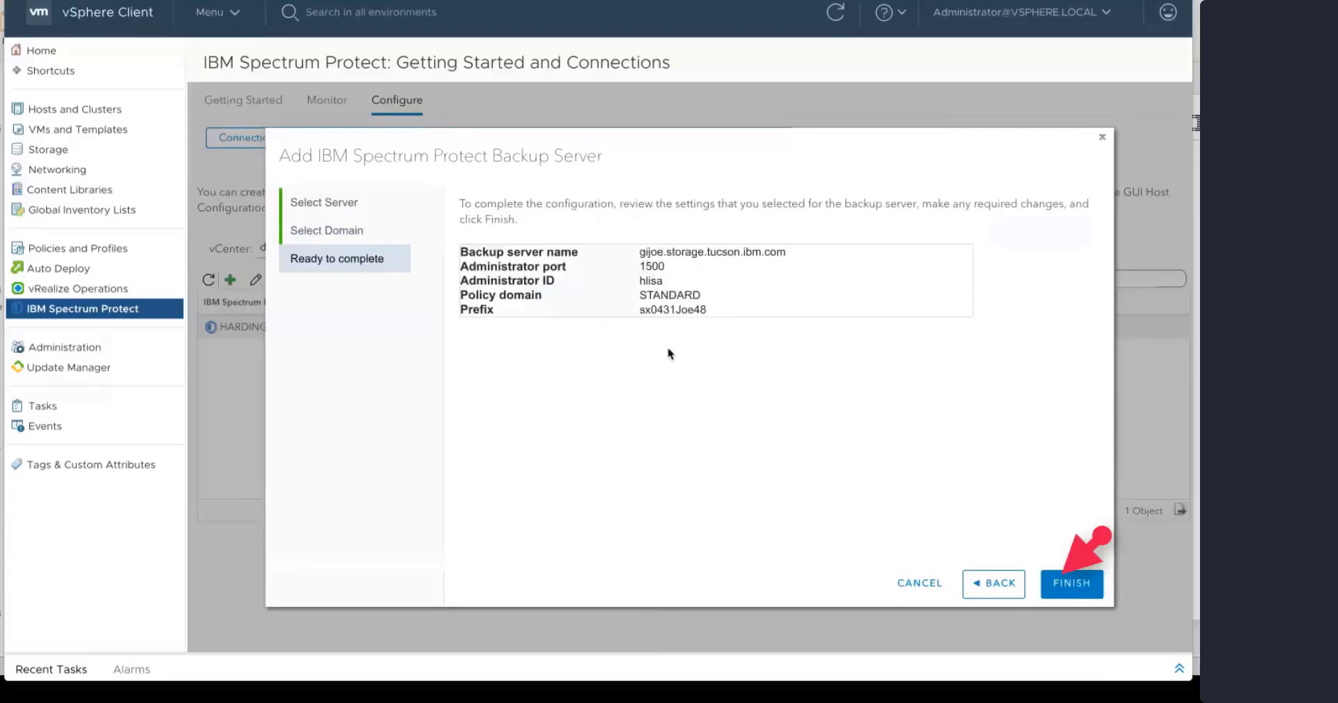
Finish adding the server, then start a datacenter association for Datacenter Dora
{"action": "left_click", "coordinate": [1080, 590]}
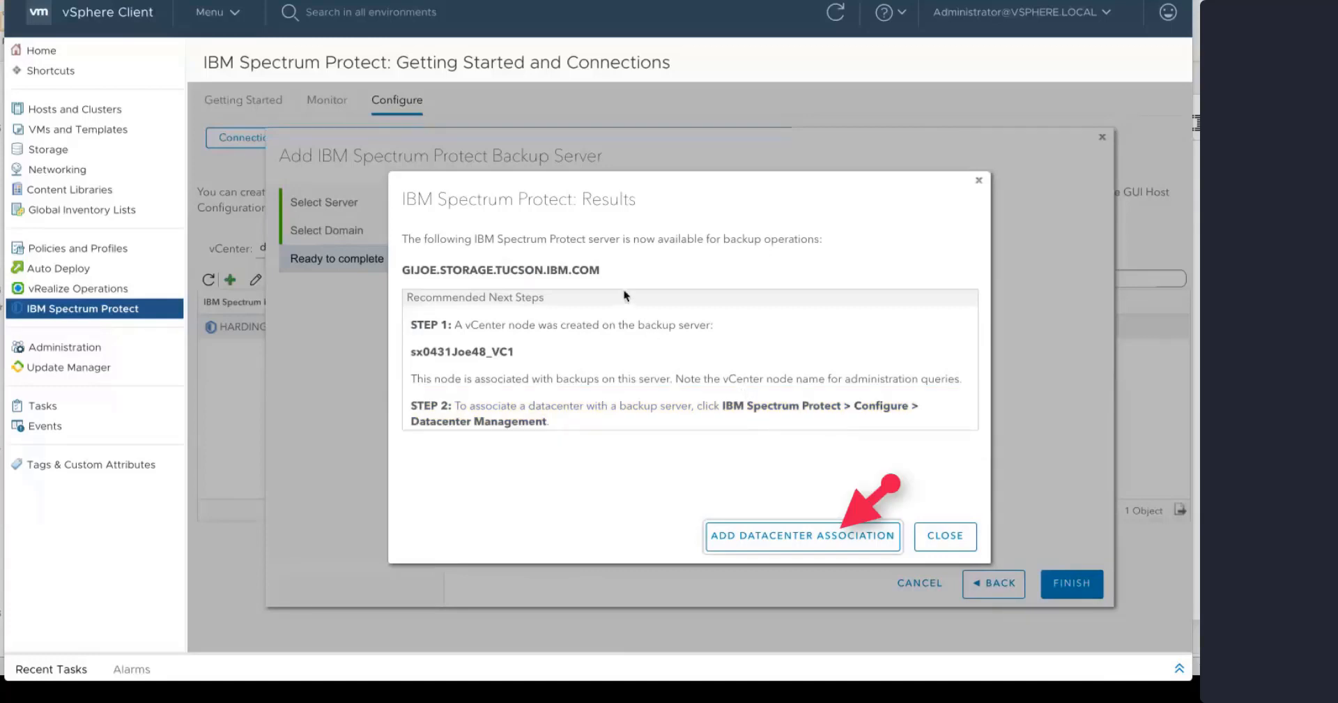
{"action": "left_click", "coordinate": [794, 536]}
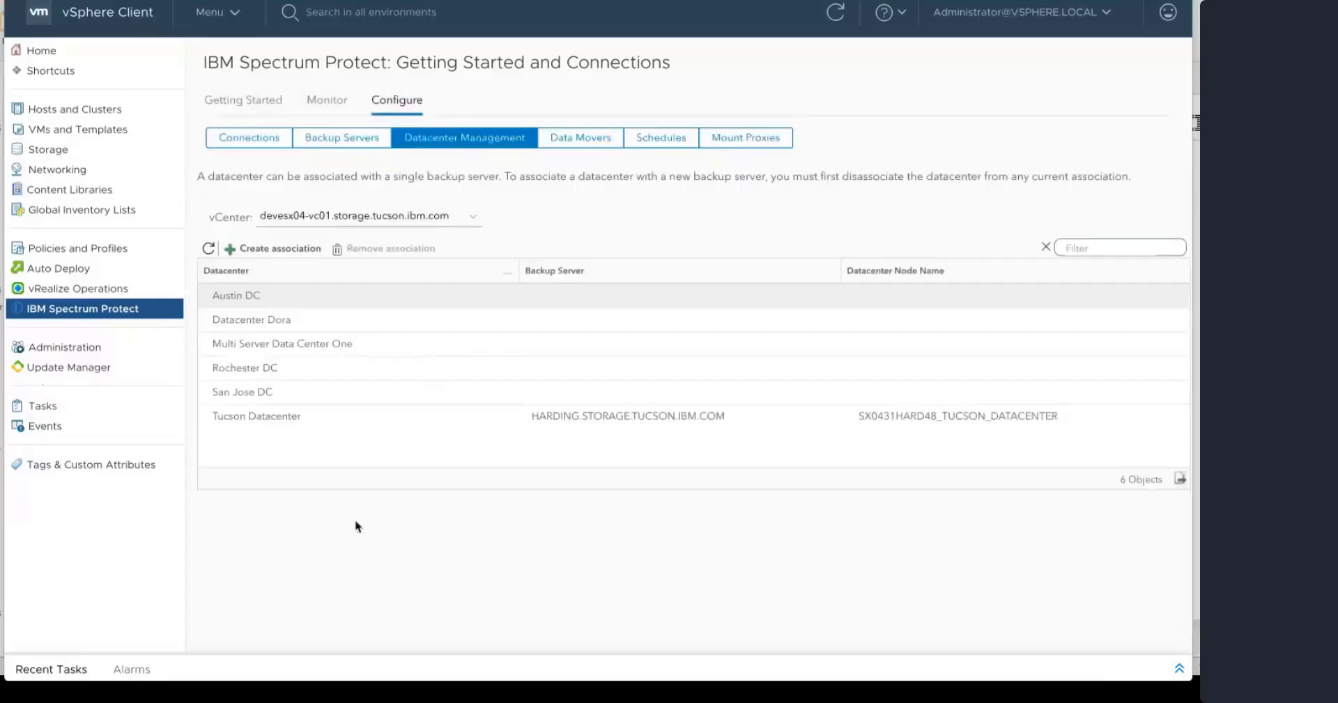
{"action": "left_click", "coordinate": [341, 338]}
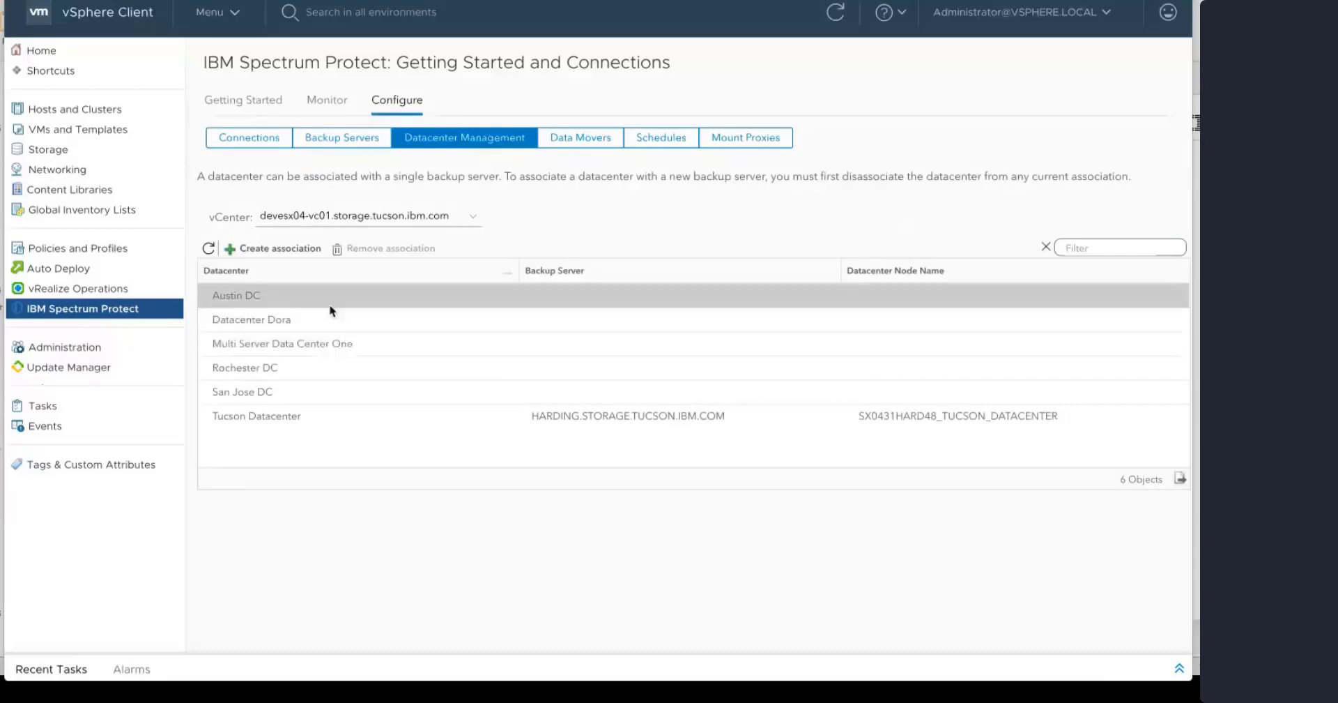
{"action": "left_click", "coordinate": [337, 326]}
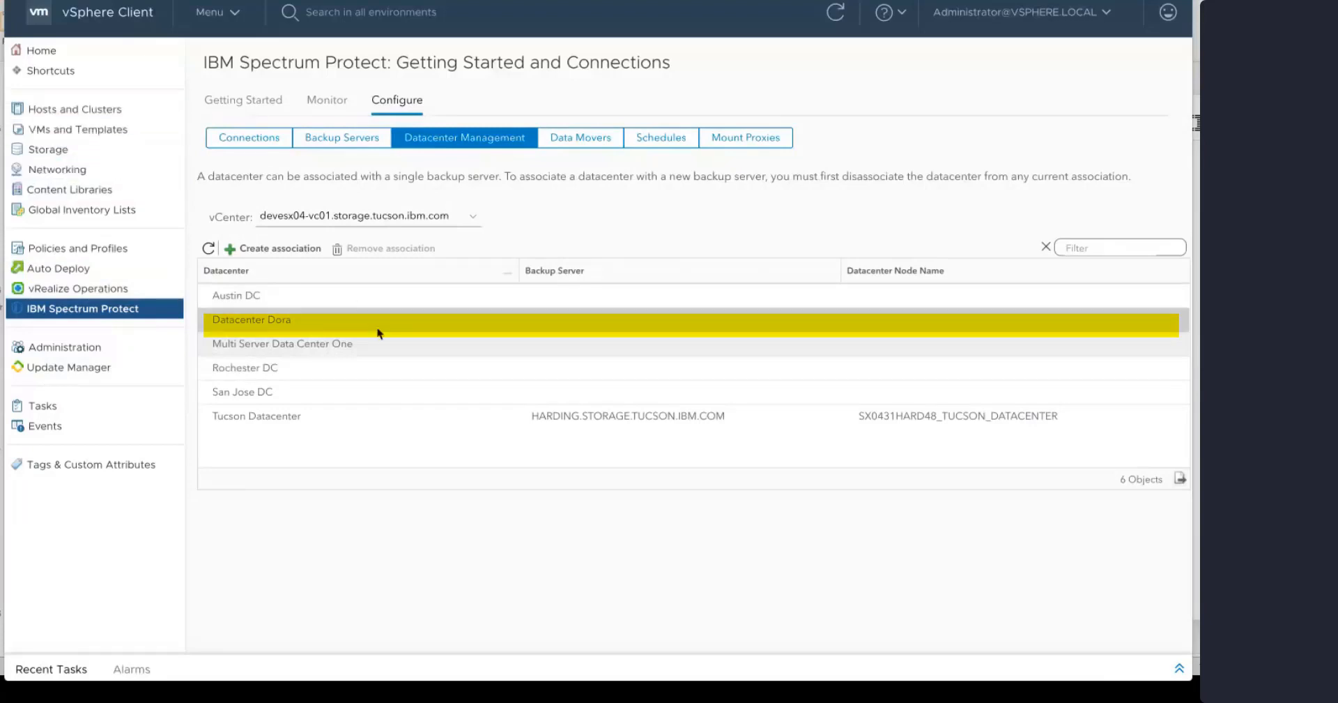
{"action": "left_click", "coordinate": [290, 250]}
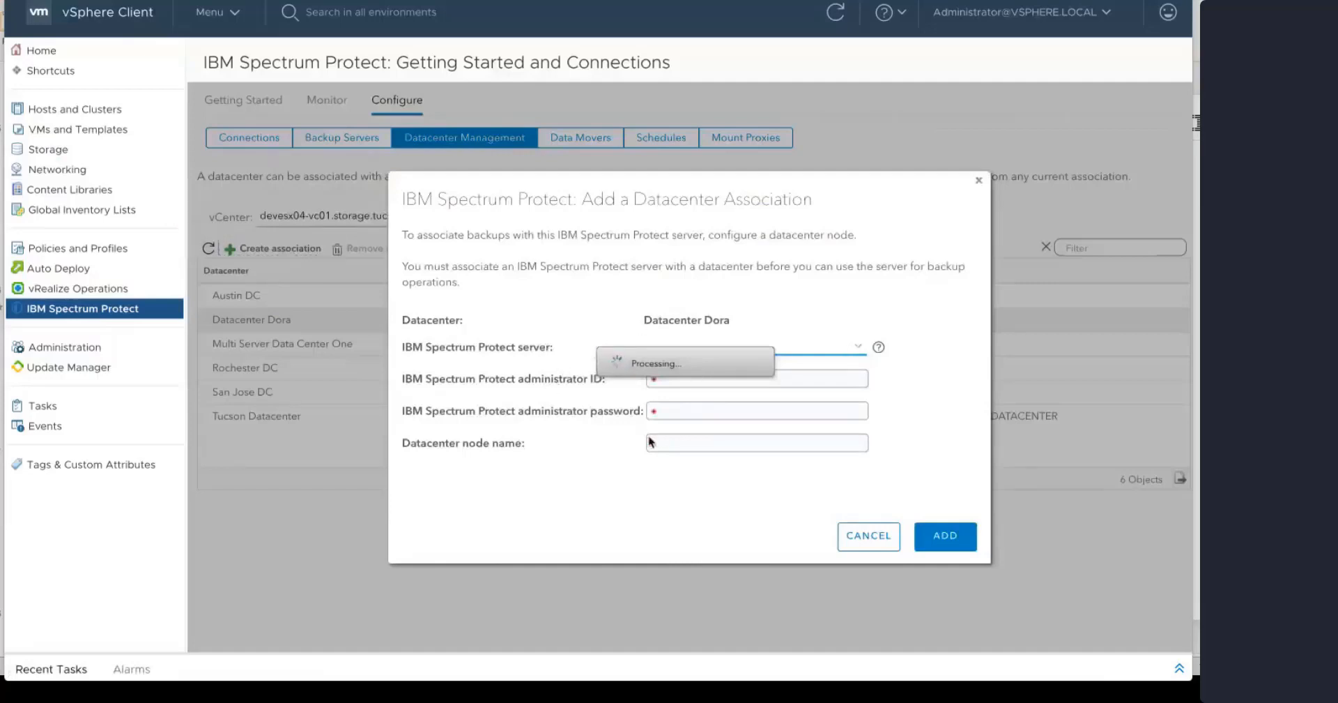
Choose the backup server, retype the node name suffix _DORA, and add the association
{"action": "left_click", "coordinate": [853, 350]}
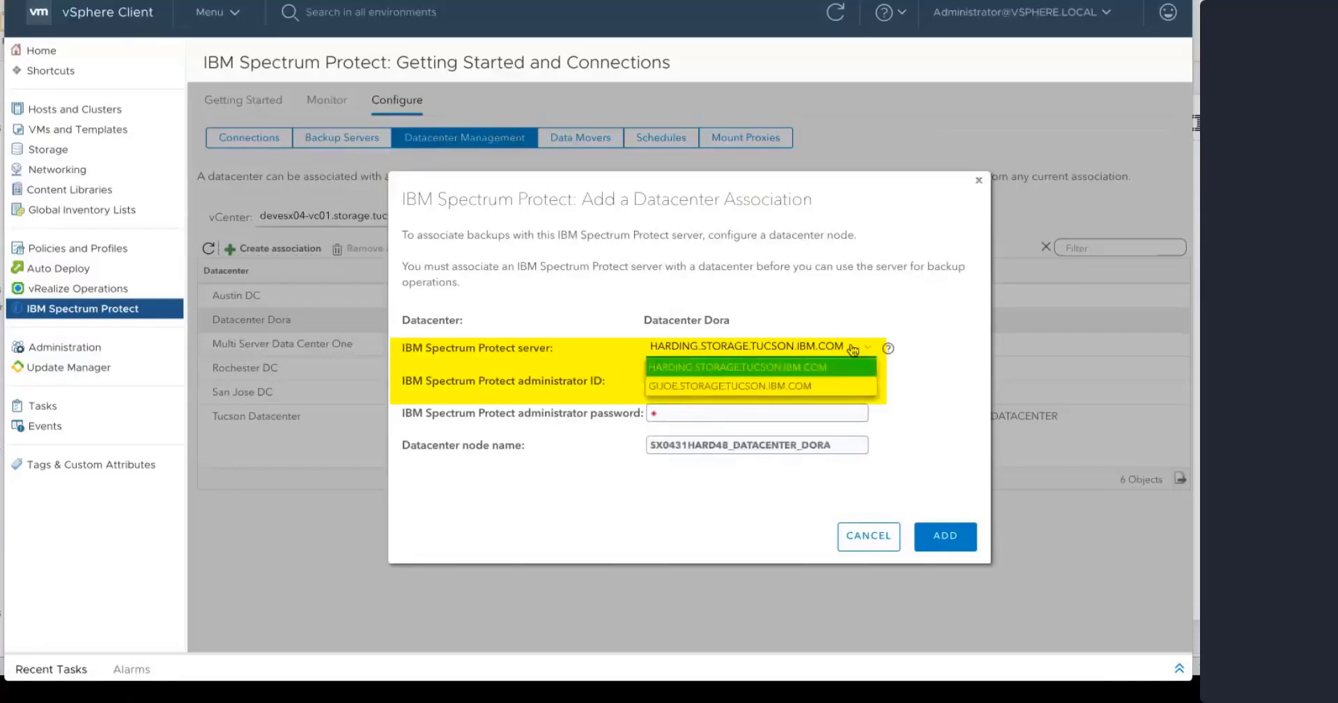
{"action": "left_click", "coordinate": [849, 371]}
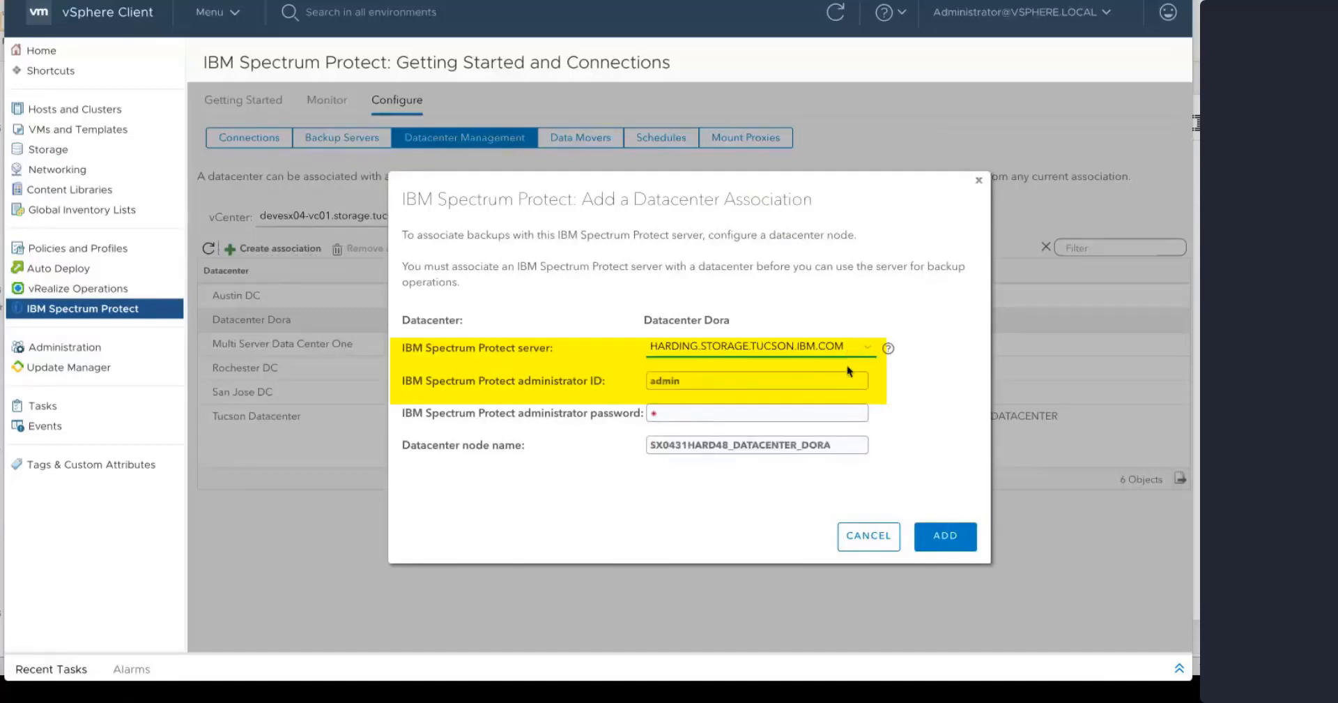
{"action": "left_click", "coordinate": [840, 347]}
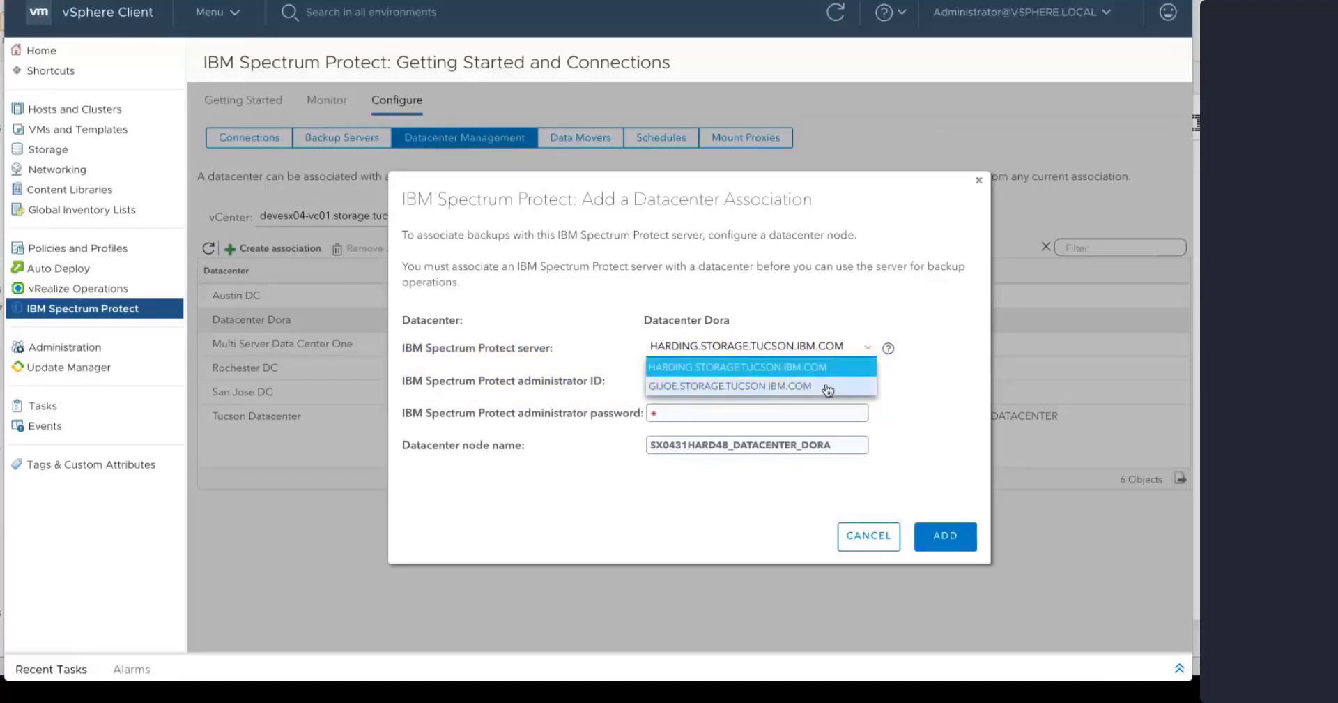
{"action": "left_click", "coordinate": [827, 388]}
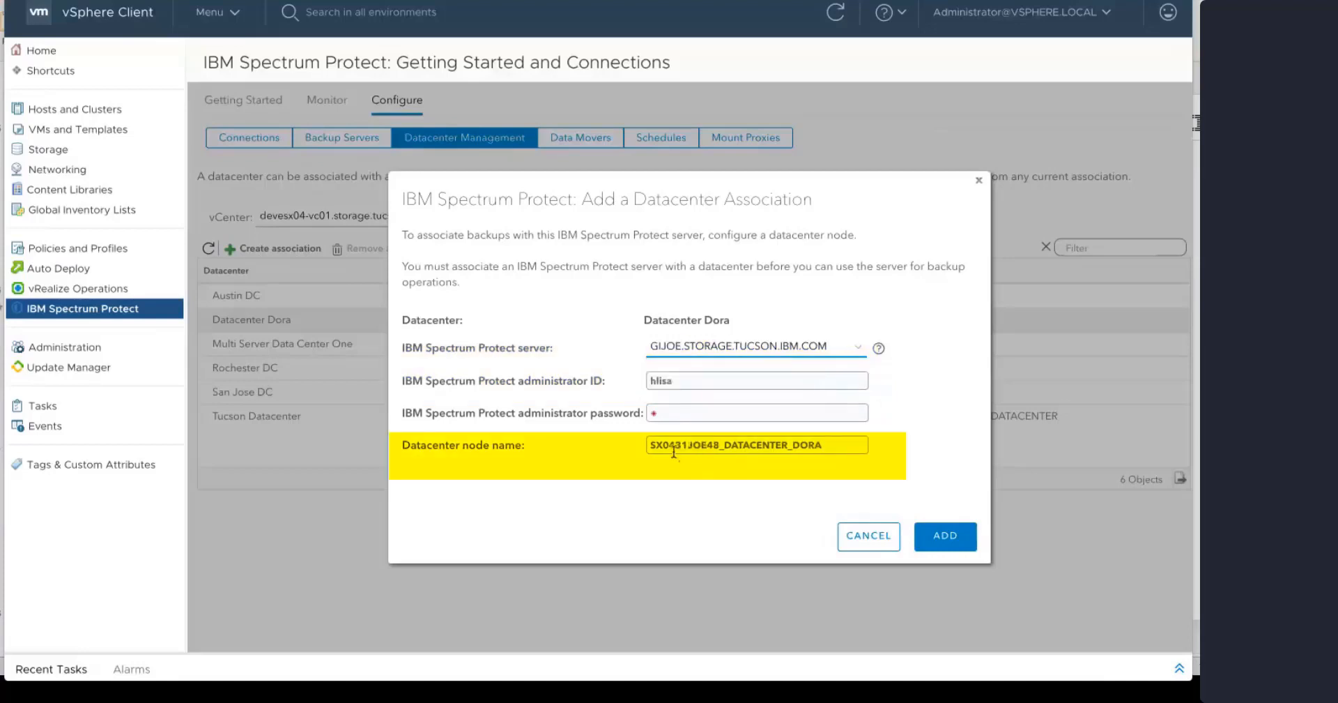
{"action": "left_click", "coordinate": [833, 351]}
{"action": "left_click", "coordinate": [821, 367]}
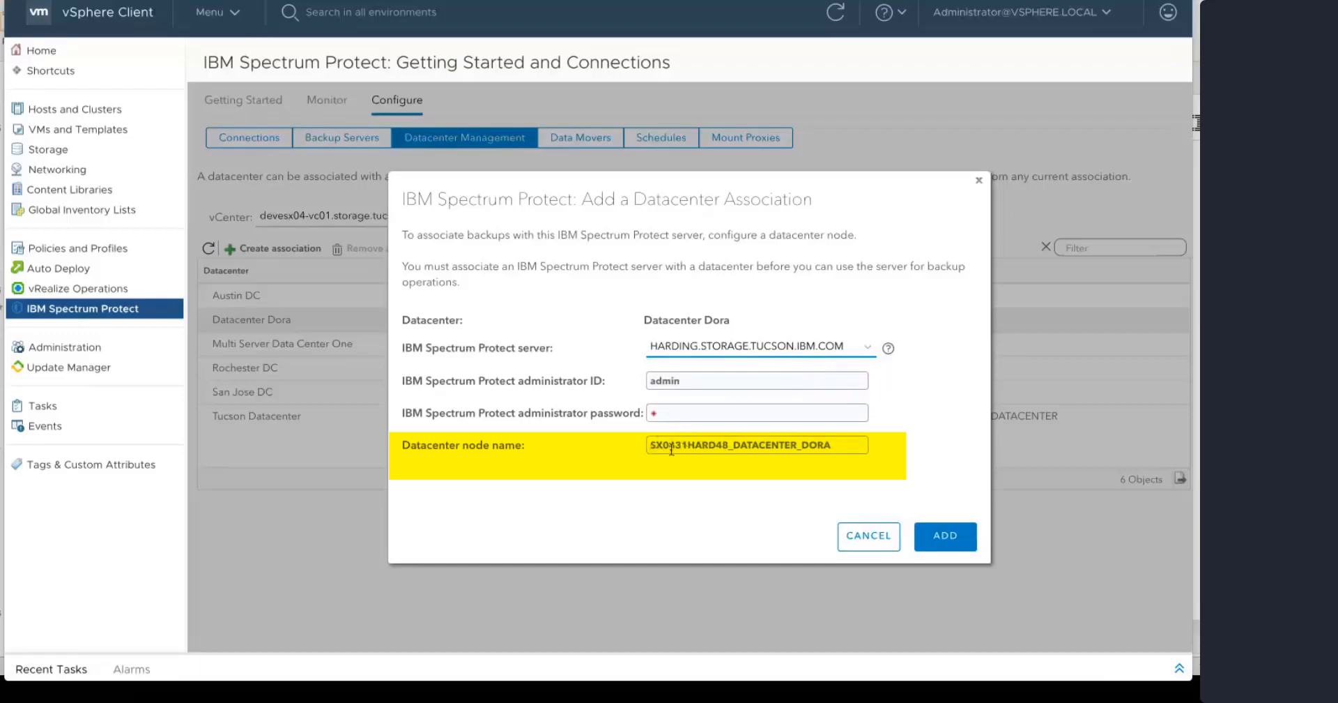
{"action": "left_click", "coordinate": [840, 447]}
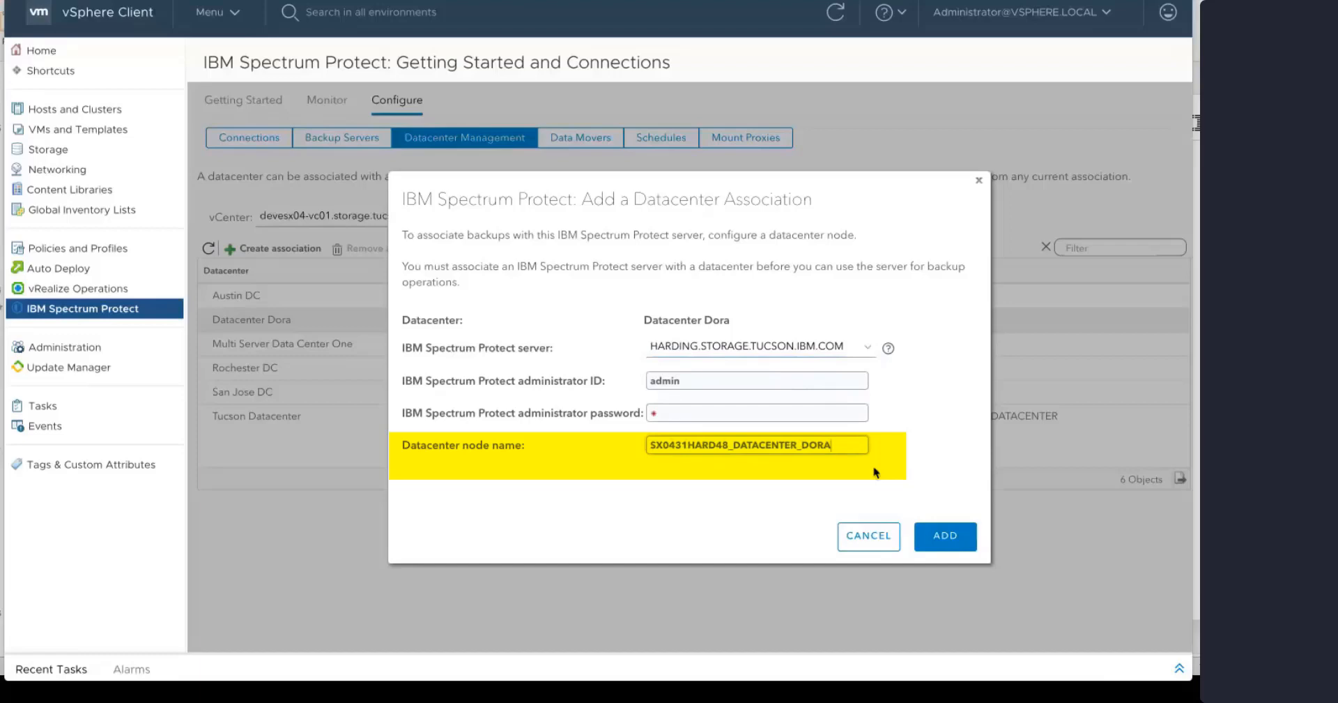
{"action": "key", "text": "BackSpace"}
{"action": "key", "text": "BackSpace"}
{"action": "key", "text": "BackSpace"}
{"action": "key", "text": "BackSpace"}
{"action": "key", "text": "BackSpace"}
{"action": "type", "text": "_DORA"}
{"action": "left_click", "coordinate": [702, 380]}
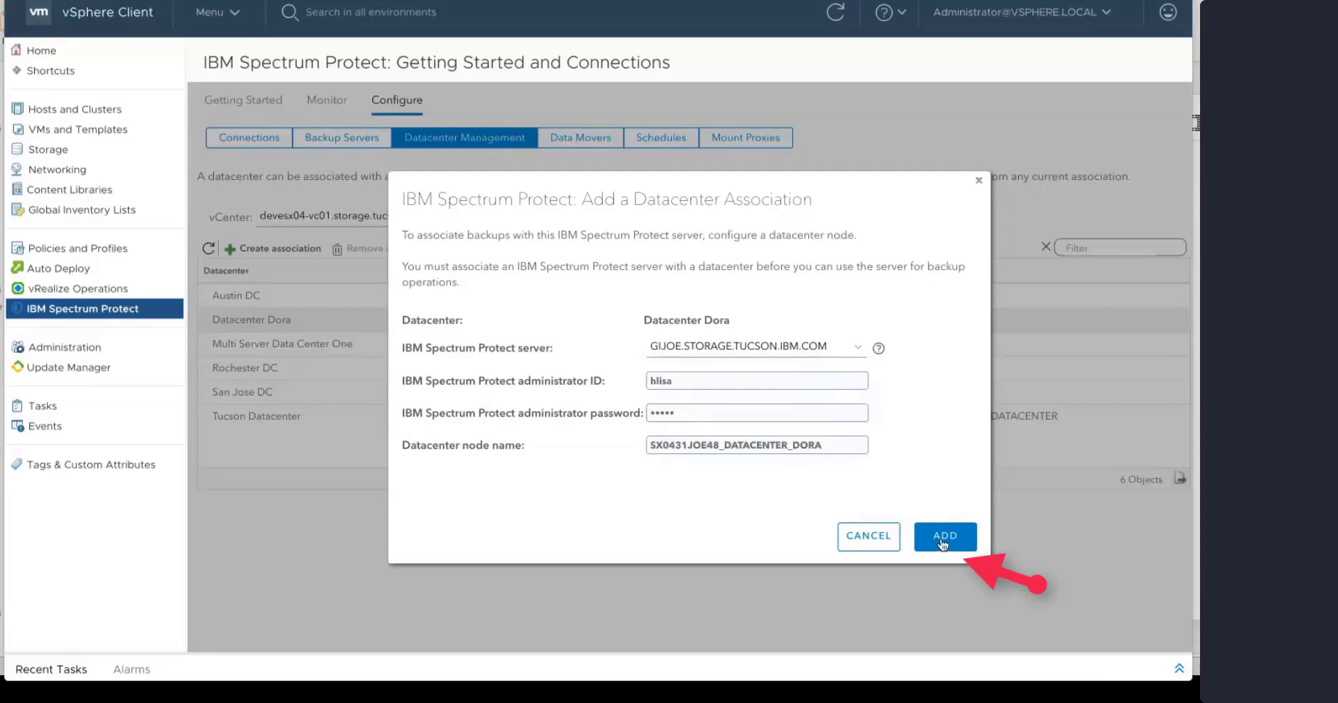
{"action": "left_click", "coordinate": [941, 538]}
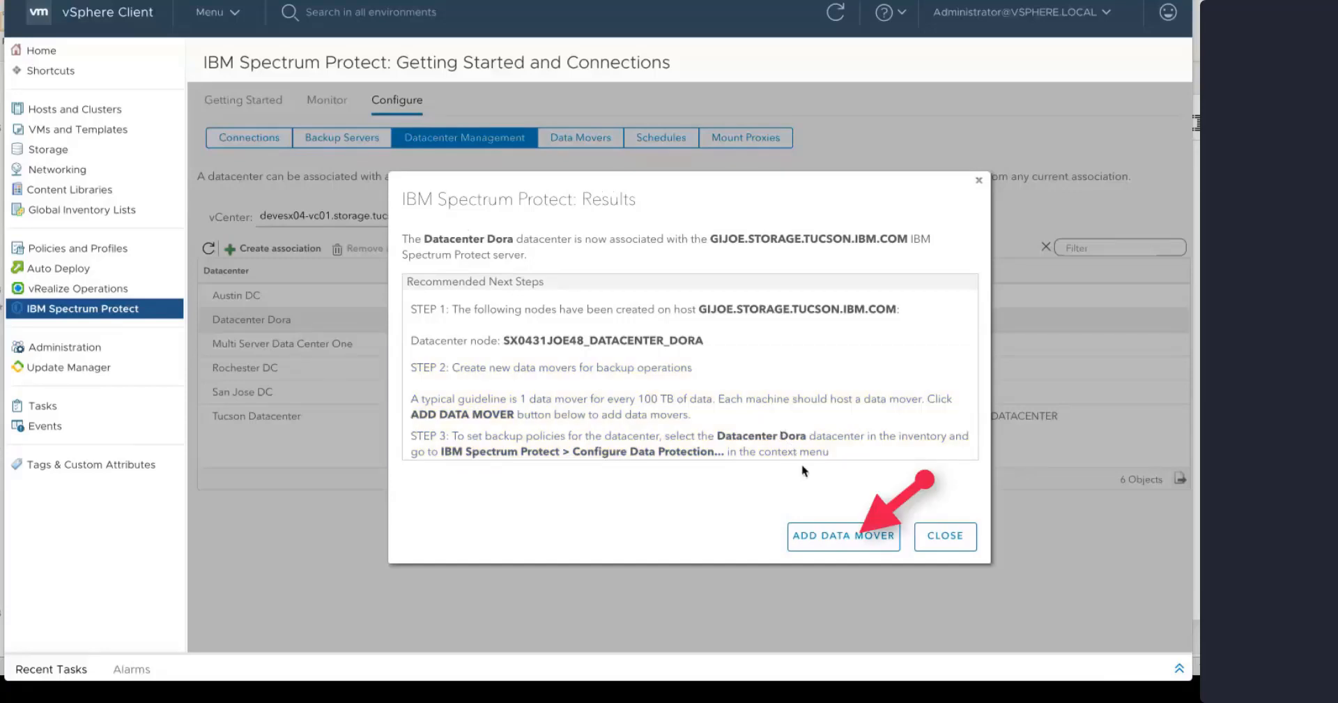
Start a new data mover and assign it to Datacenter Dora
{"action": "left_click", "coordinate": [844, 535]}
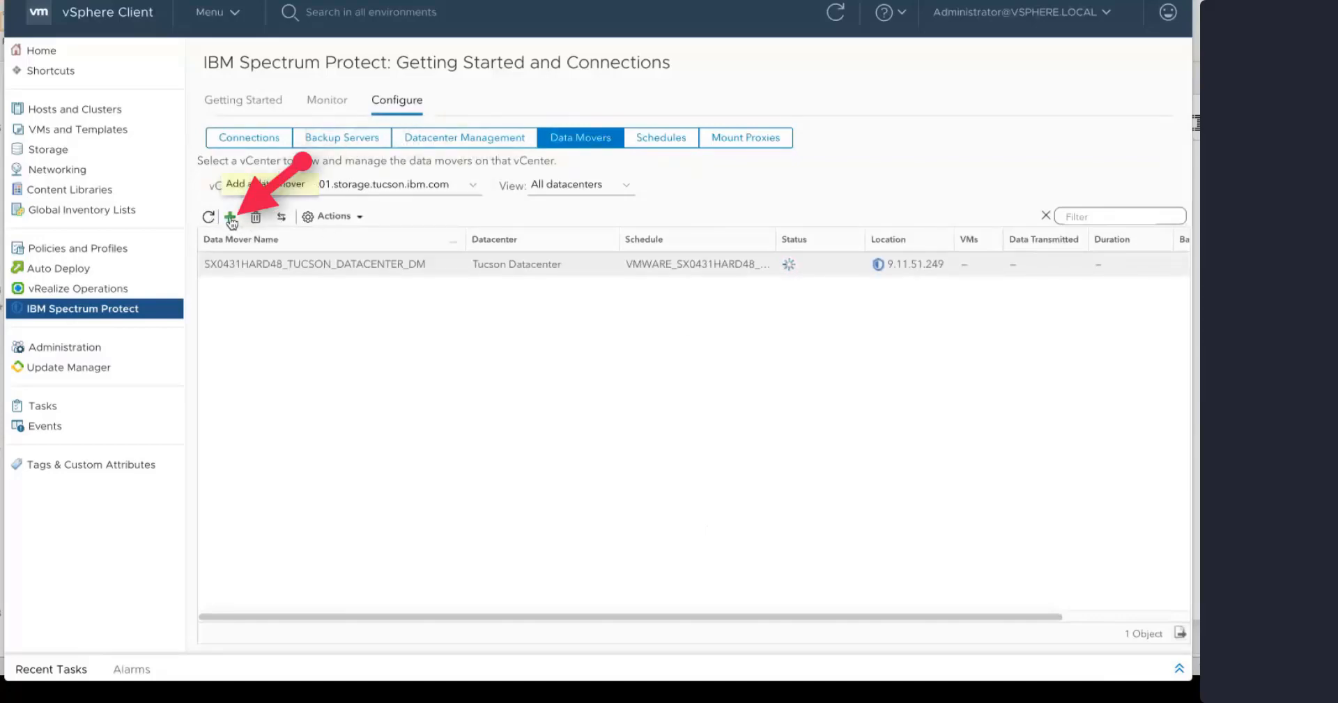
{"action": "left_click", "coordinate": [231, 218]}
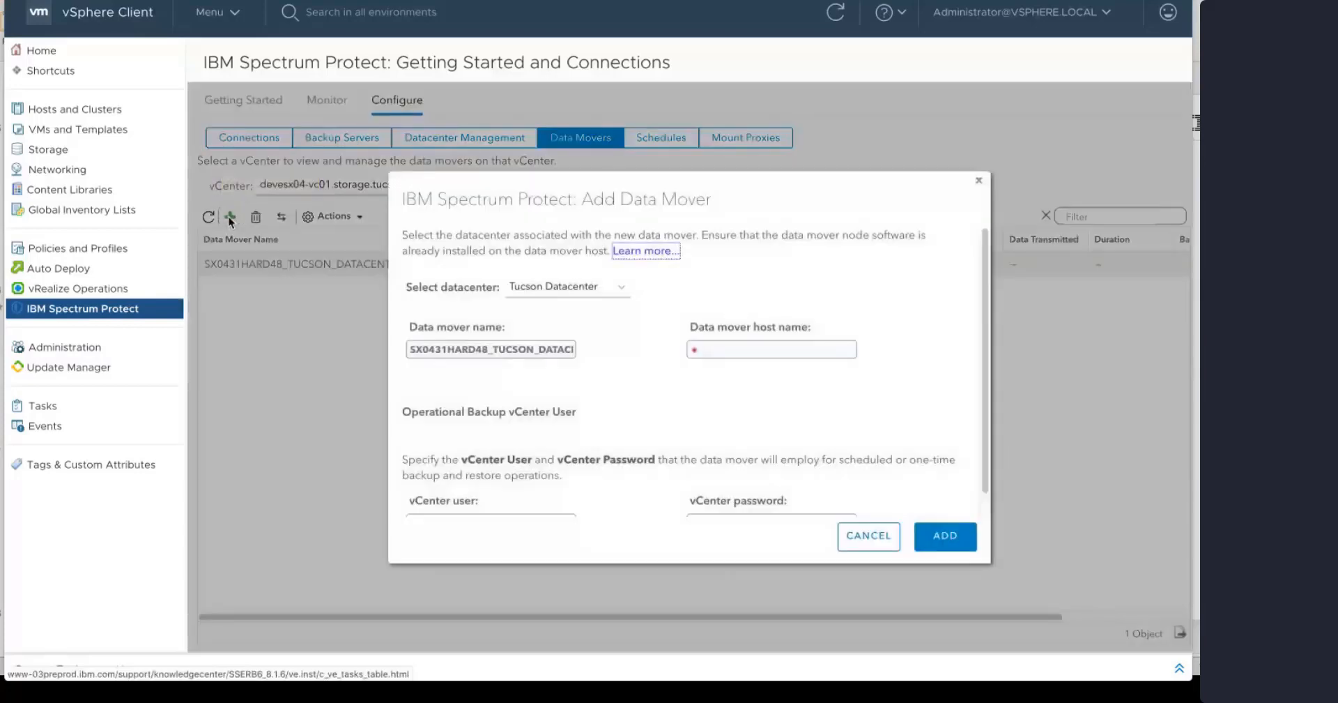
{"action": "left_click", "coordinate": [563, 292]}
{"action": "left_click", "coordinate": [589, 294]}
{"action": "left_click", "coordinate": [589, 293]}
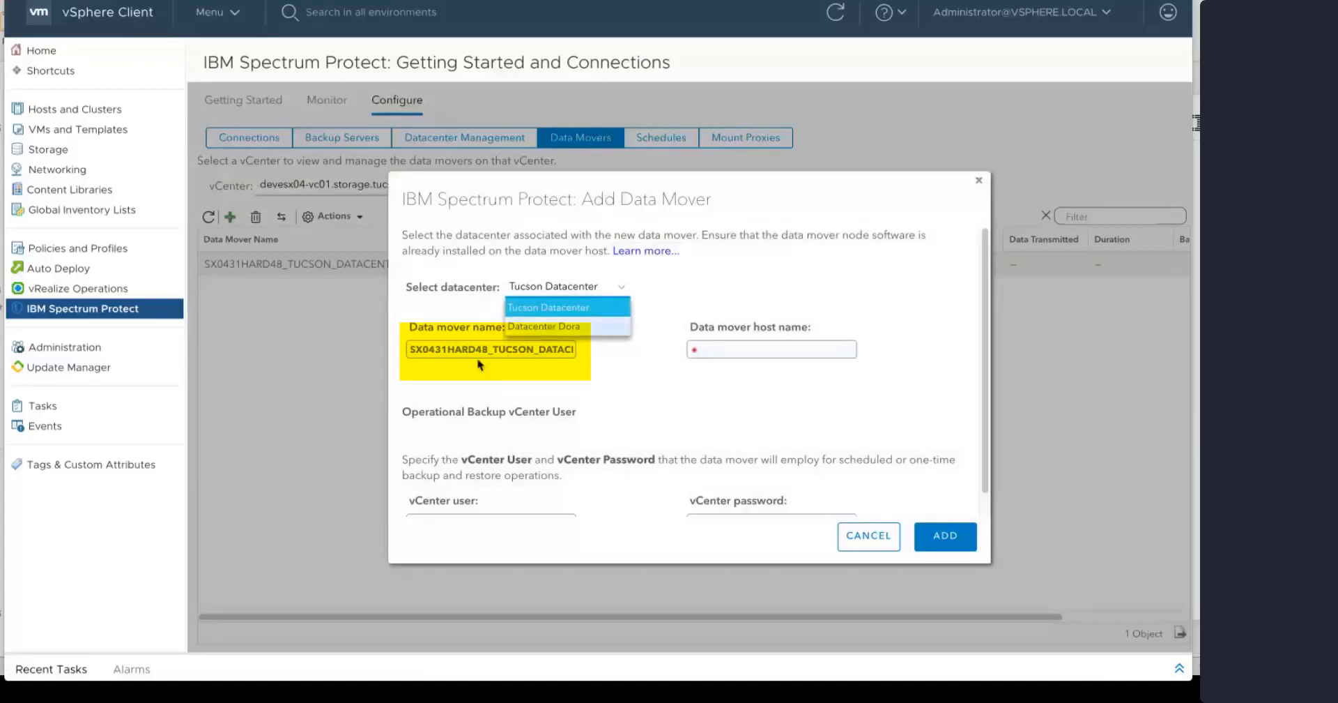
{"action": "left_click", "coordinate": [474, 379]}
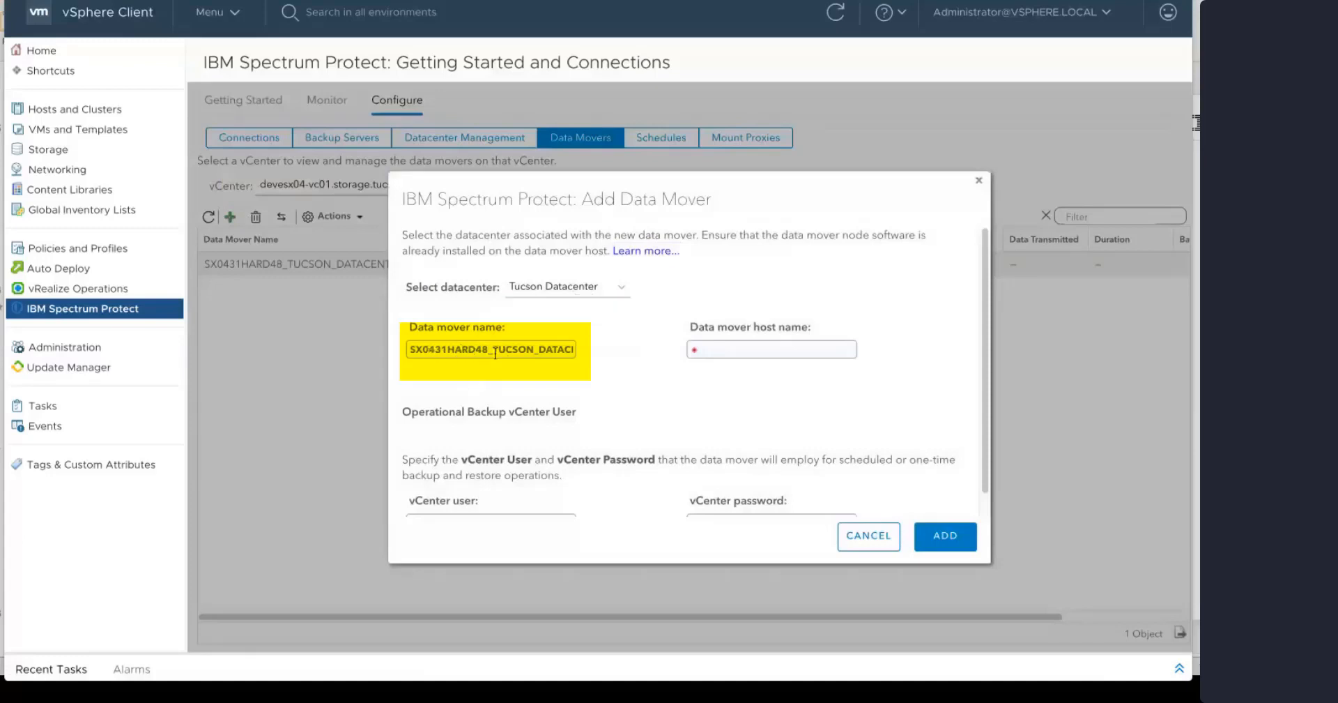
{"action": "left_click", "coordinate": [614, 292]}
{"action": "left_click", "coordinate": [596, 326]}
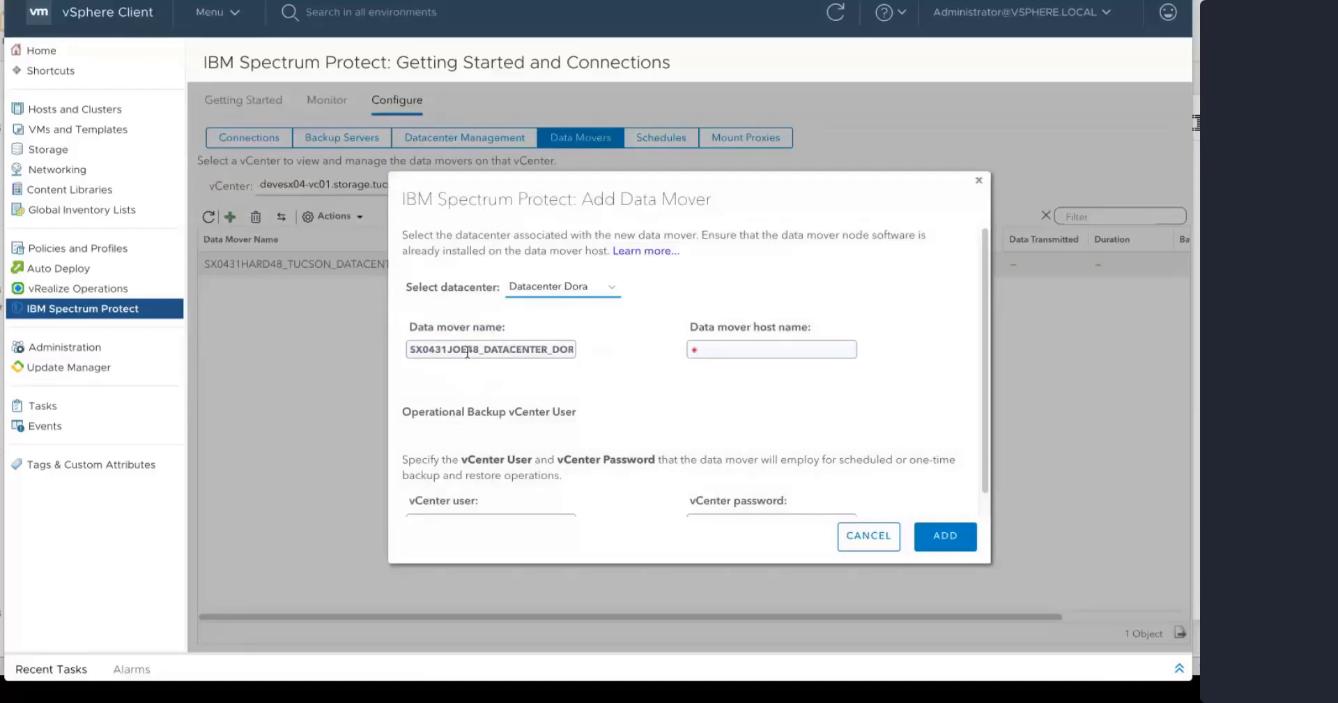
Enter host devesx04-31.storage.tucson.ibm.com and the vCenter password, then create the data mover
{"action": "left_click", "coordinate": [756, 345]}
{"action": "type", "text": "devesxs"}
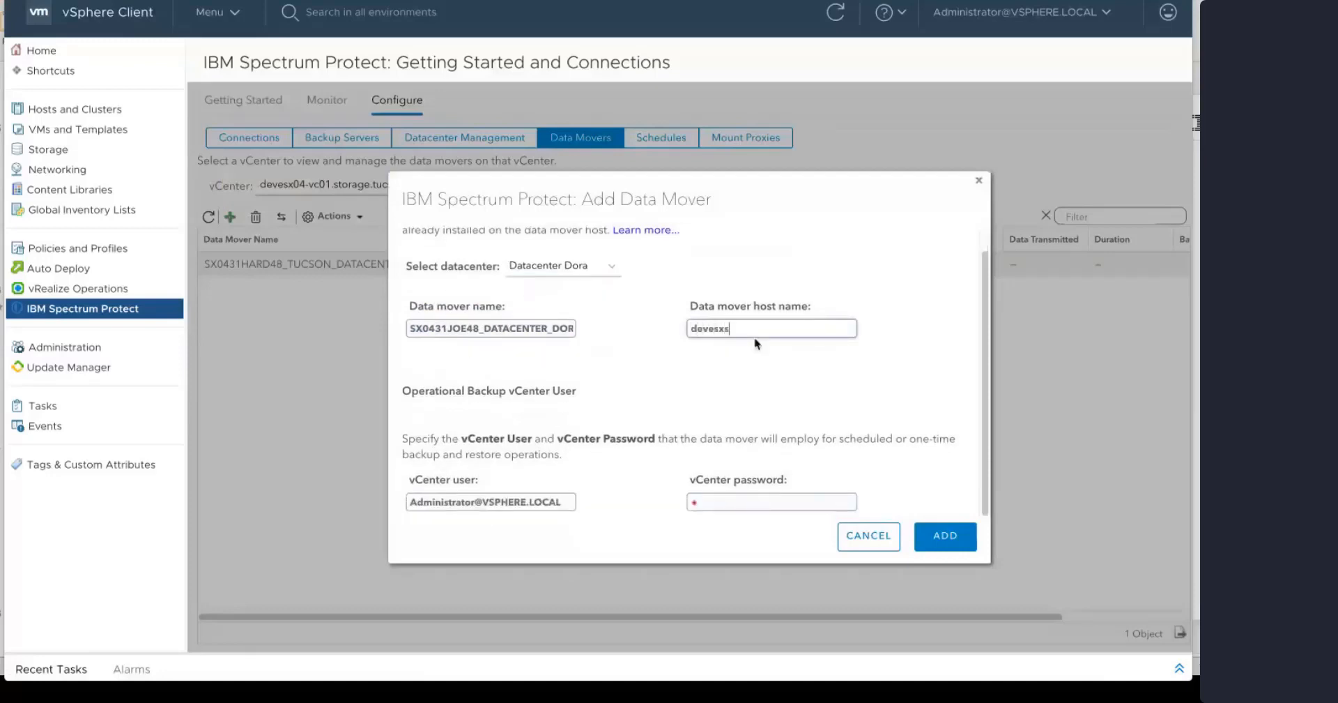
{"action": "key", "text": "BackSpace"}
{"action": "type", "text": "04-31.storage.tucson.ibm.com"}
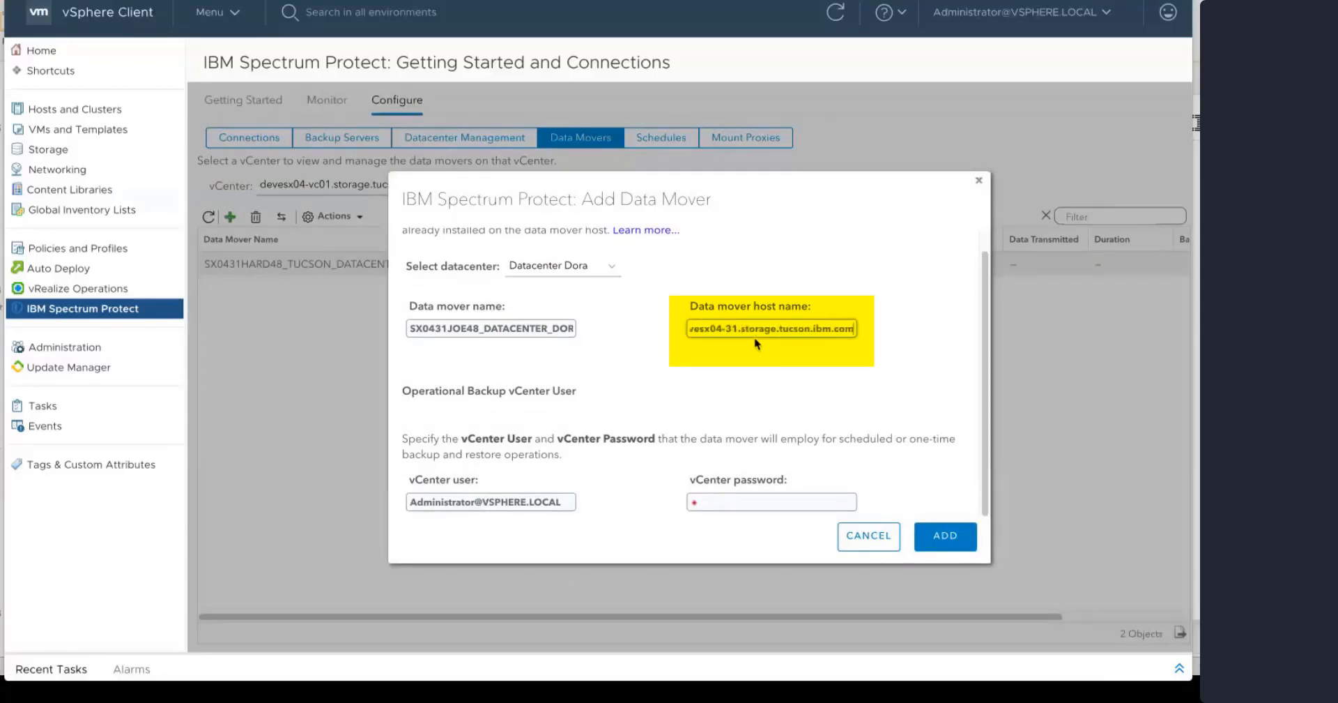
{"action": "key", "text": "Tab"}
{"action": "key", "text": "Tab"}
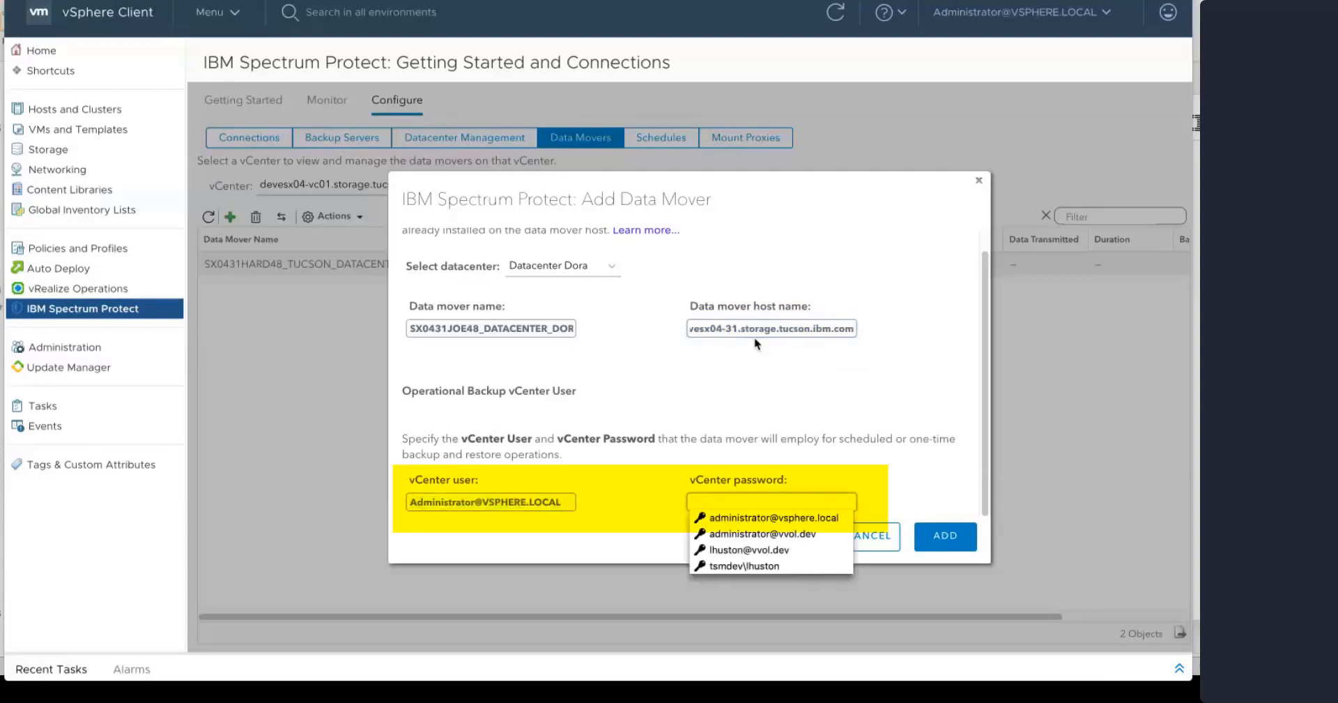
{"action": "type", "text": "**********"}
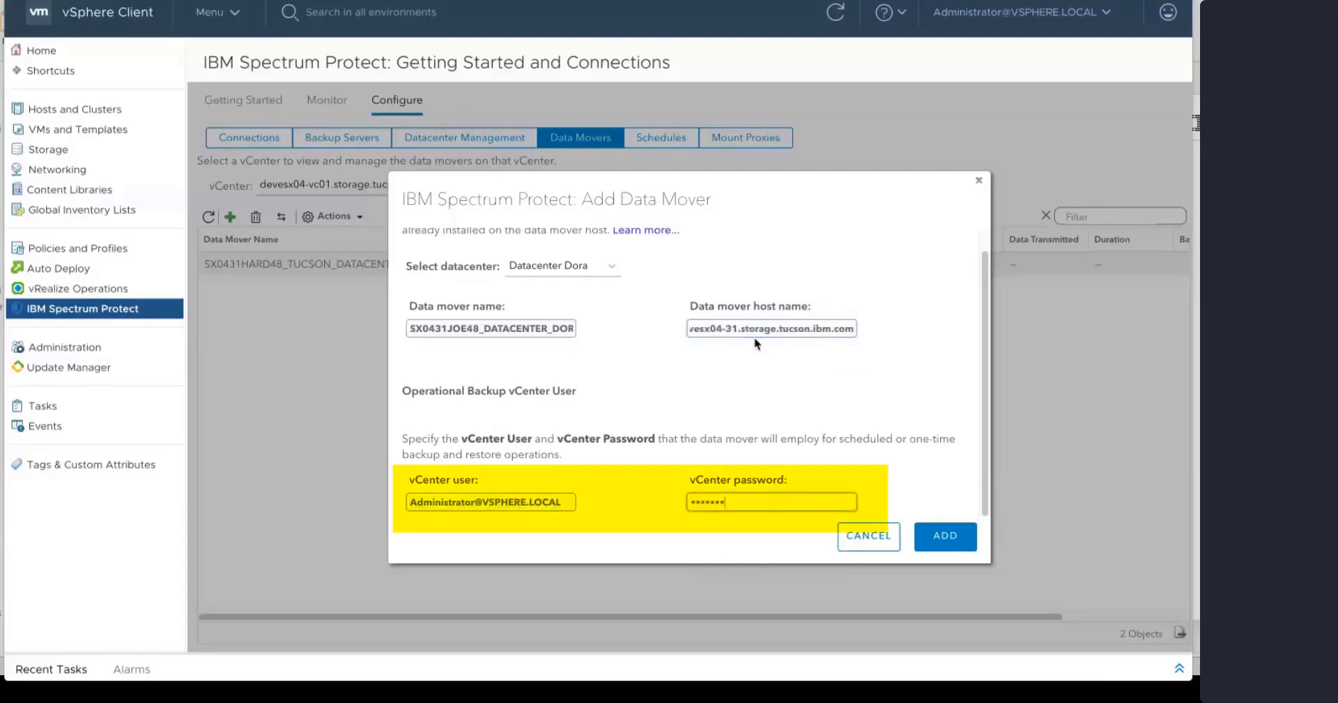
{"action": "left_click", "coordinate": [924, 535]}
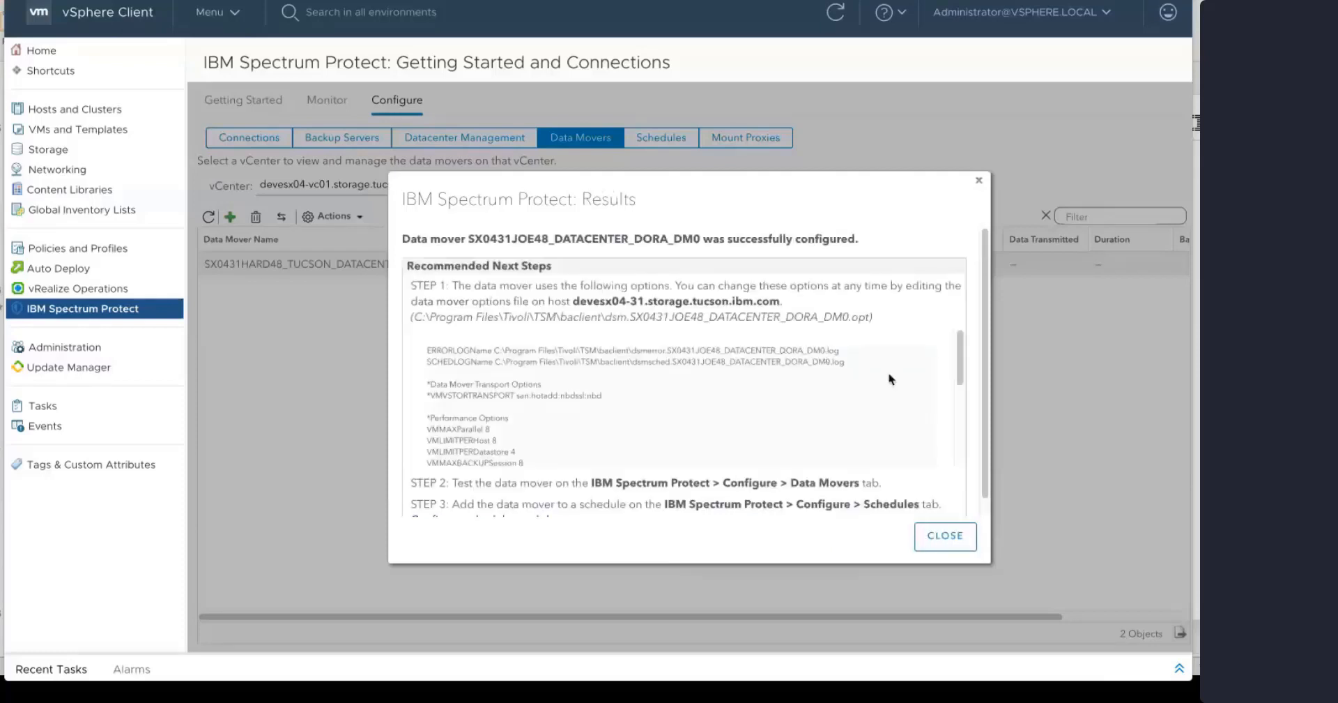
{"action": "left_click_drag", "start_coordinate": [960, 368], "coordinate": [956, 446]}
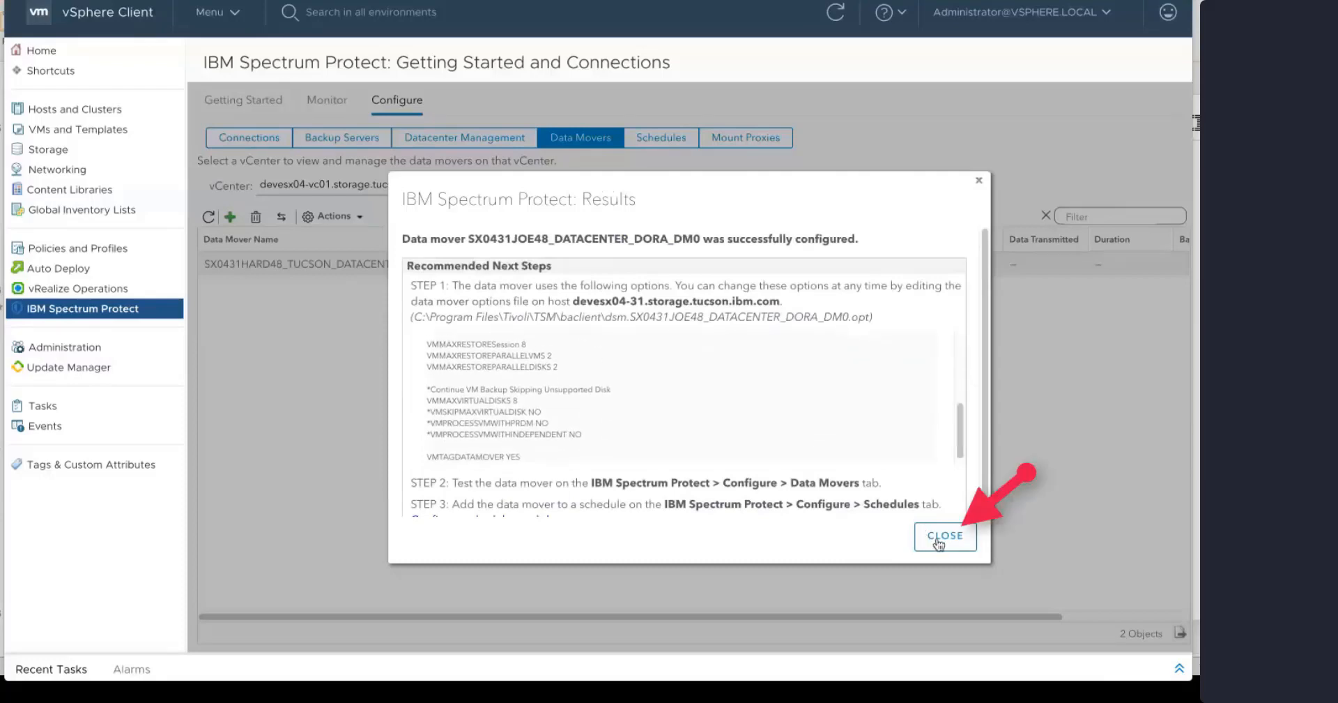
{"action": "left_click", "coordinate": [939, 541]}
Review the Datacenter Dora backup schedule's details, then view the mount proxies list
{"action": "left_click", "coordinate": [662, 139]}
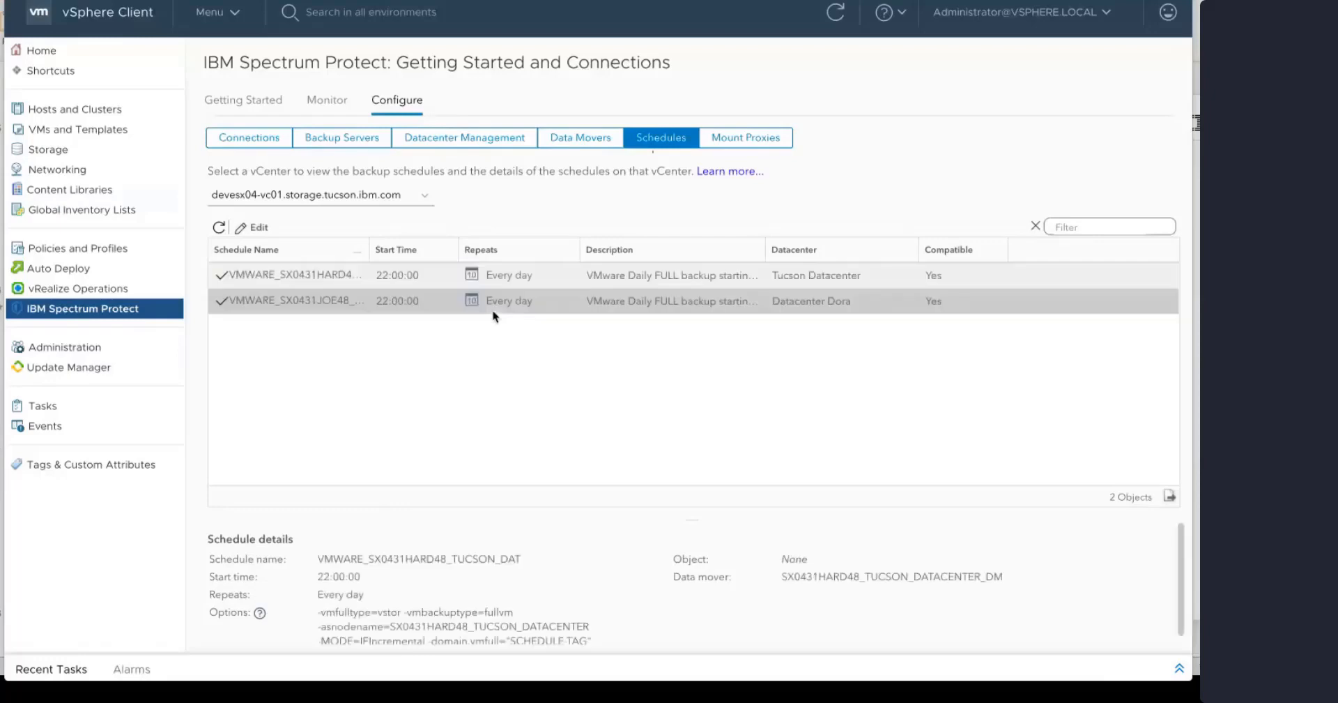
{"action": "left_click", "coordinate": [524, 311]}
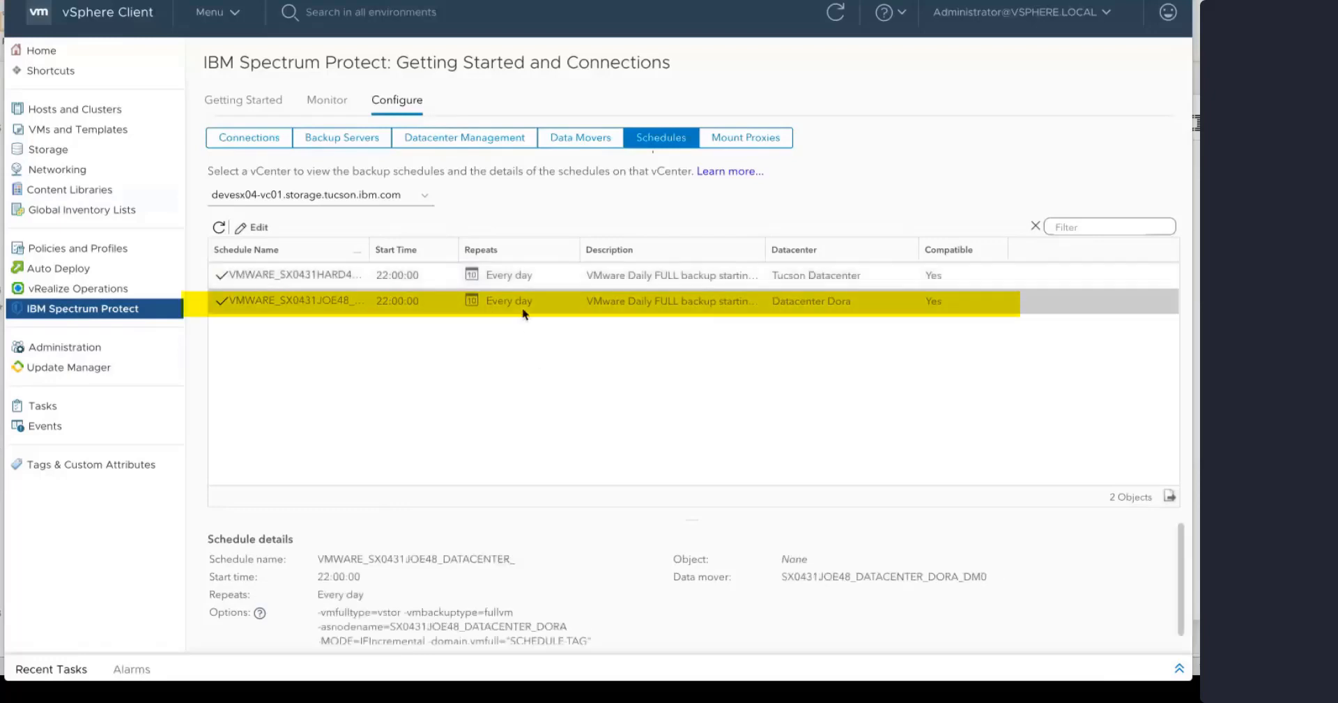
{"action": "left_click_drag", "start_coordinate": [674, 559], "coordinate": [817, 562]}
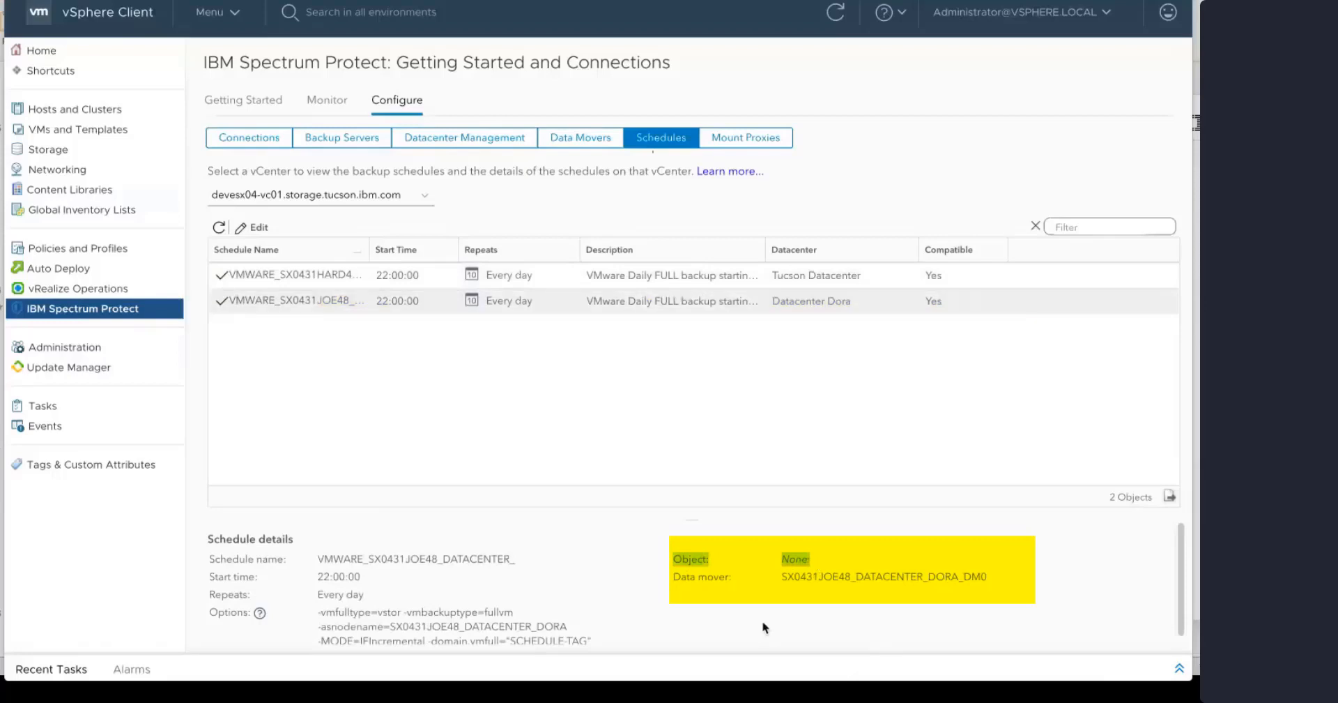
{"action": "left_click", "coordinate": [859, 632]}
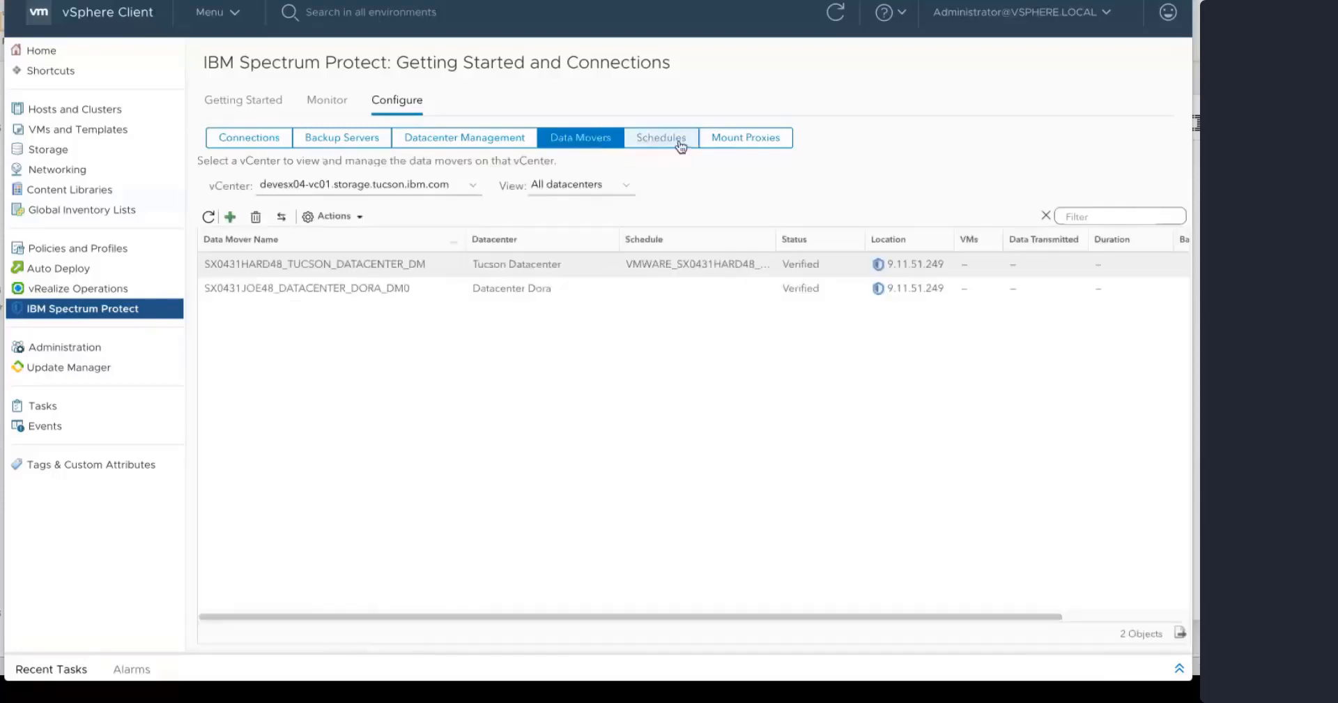
{"action": "left_click", "coordinate": [673, 140]}
{"action": "left_click", "coordinate": [740, 143]}
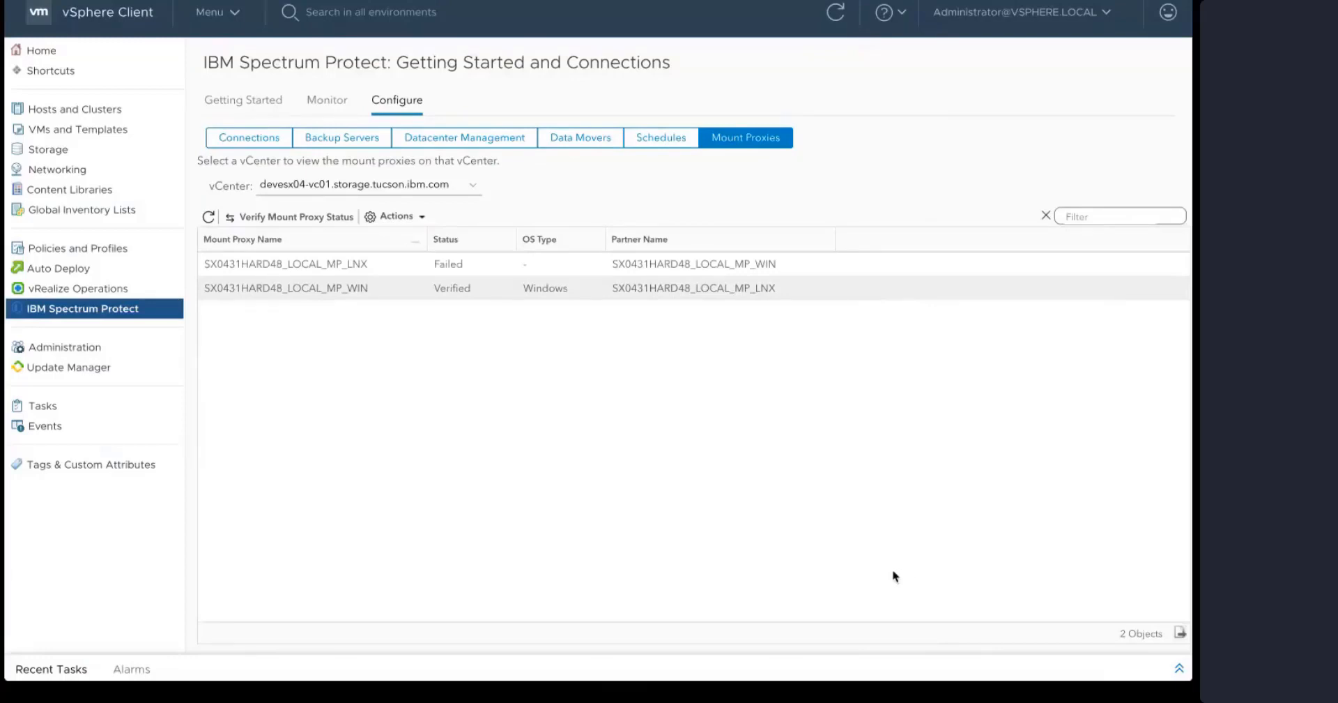
Inspect the GIJOE server's credentials in the Backup Servers list without saving changes
{"action": "left_click", "coordinate": [348, 138]}
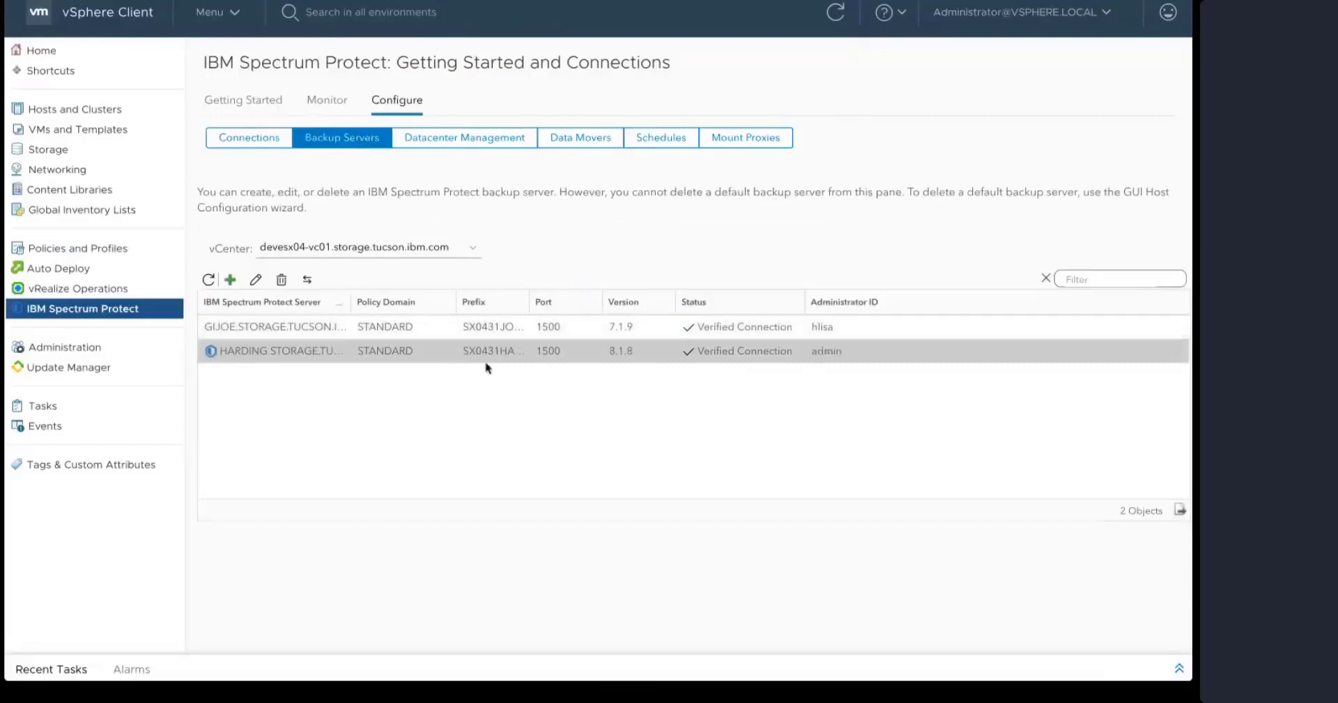
{"action": "left_click", "coordinate": [317, 326]}
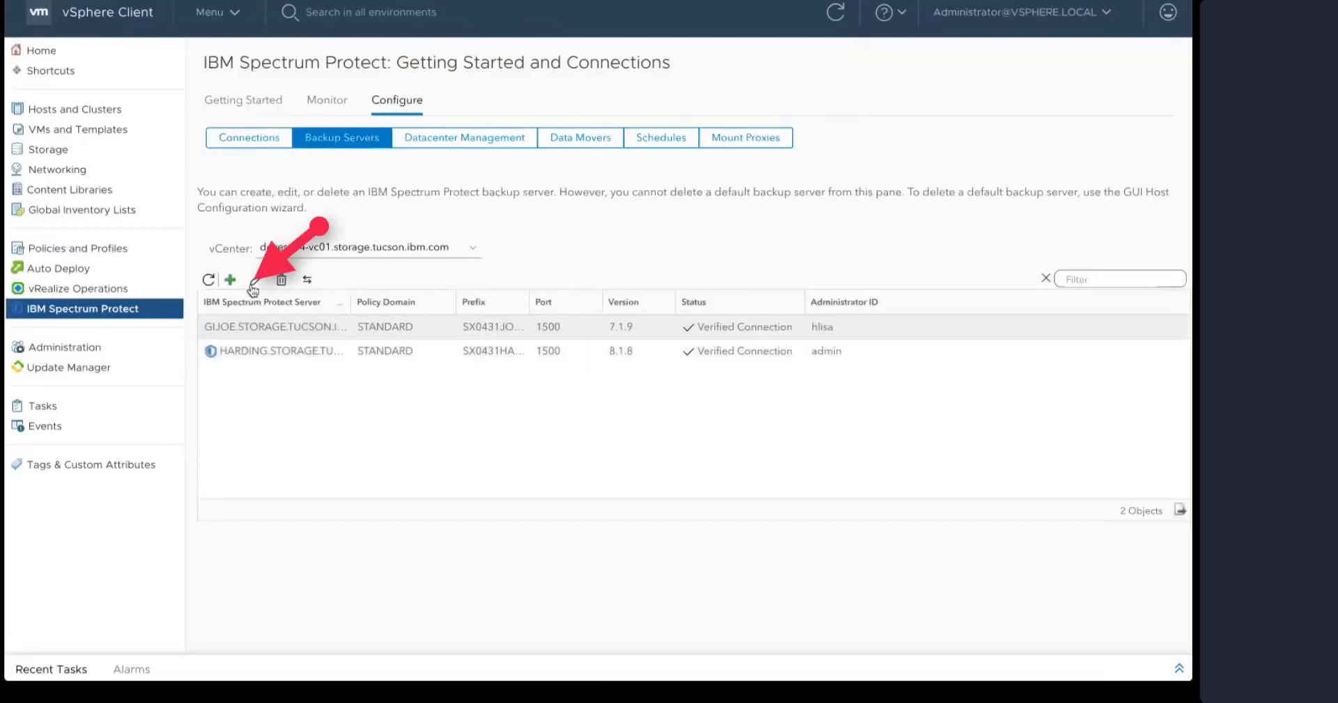
{"action": "left_click", "coordinate": [255, 280]}
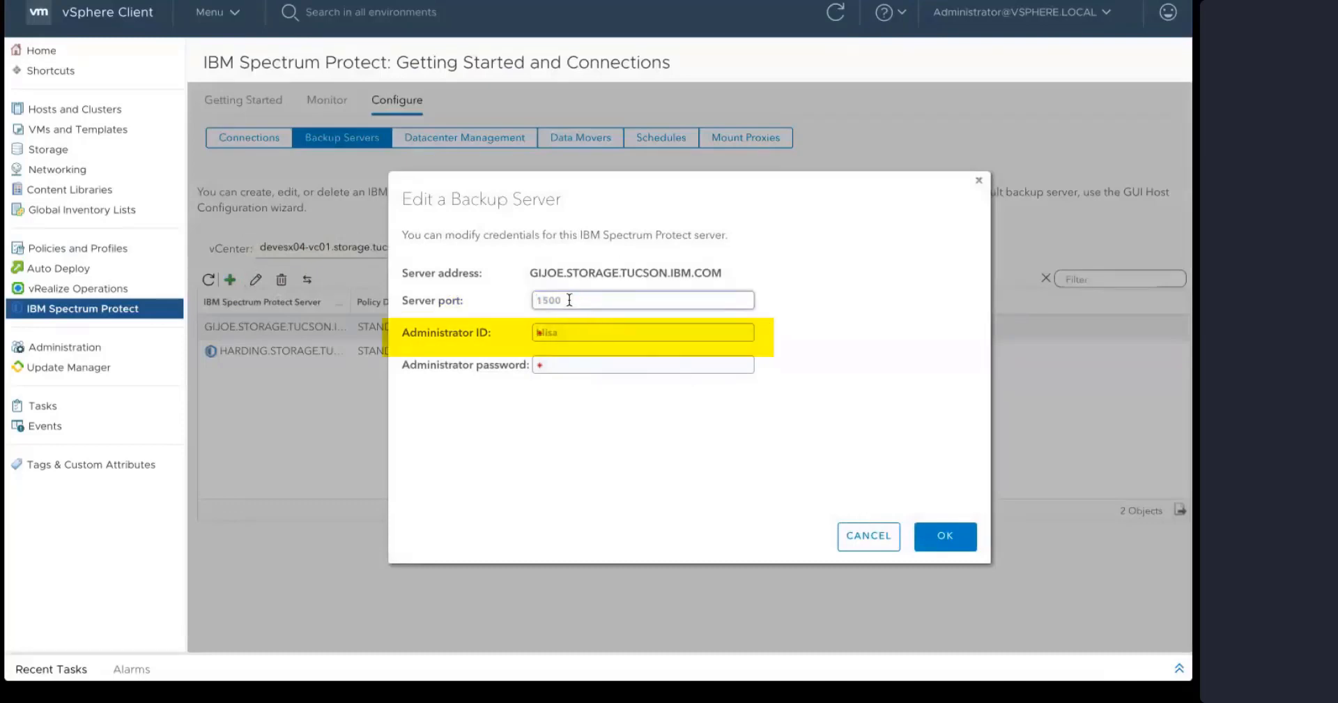
{"action": "left_click", "coordinate": [868, 535]}
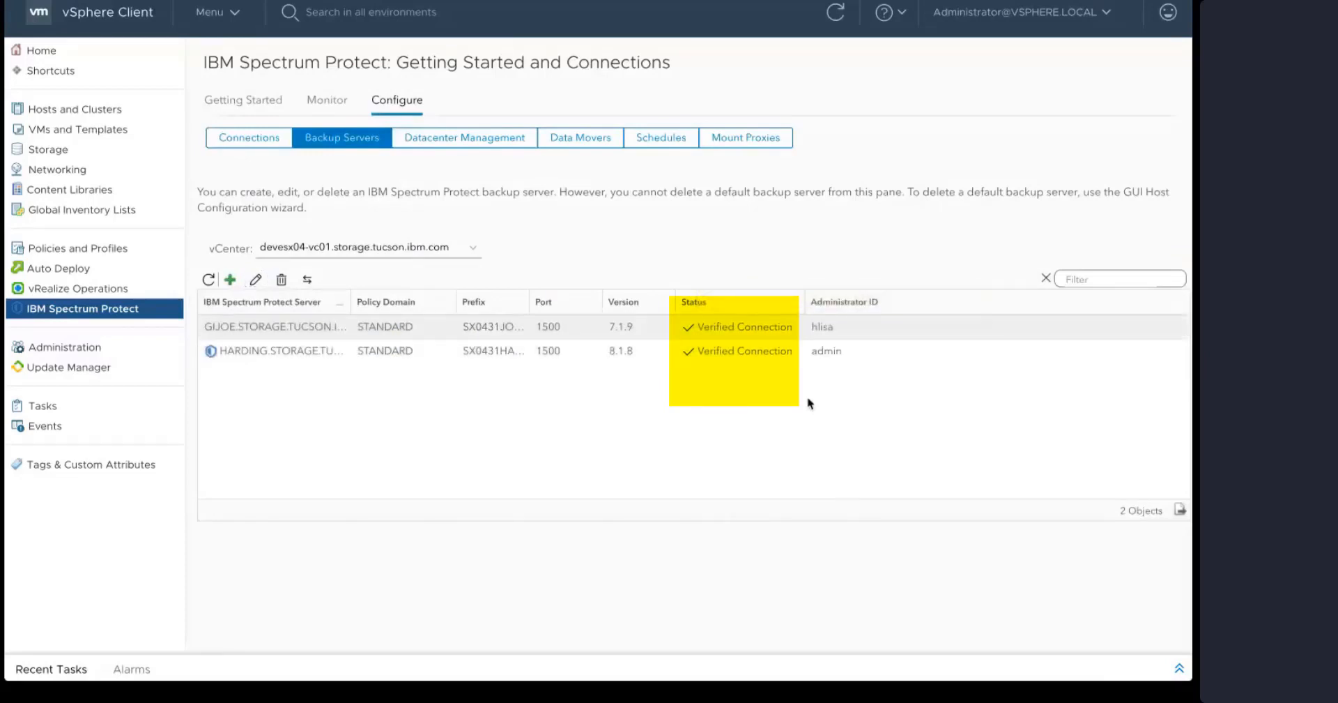
{"action": "mouse_move", "coordinate": [761, 328]}
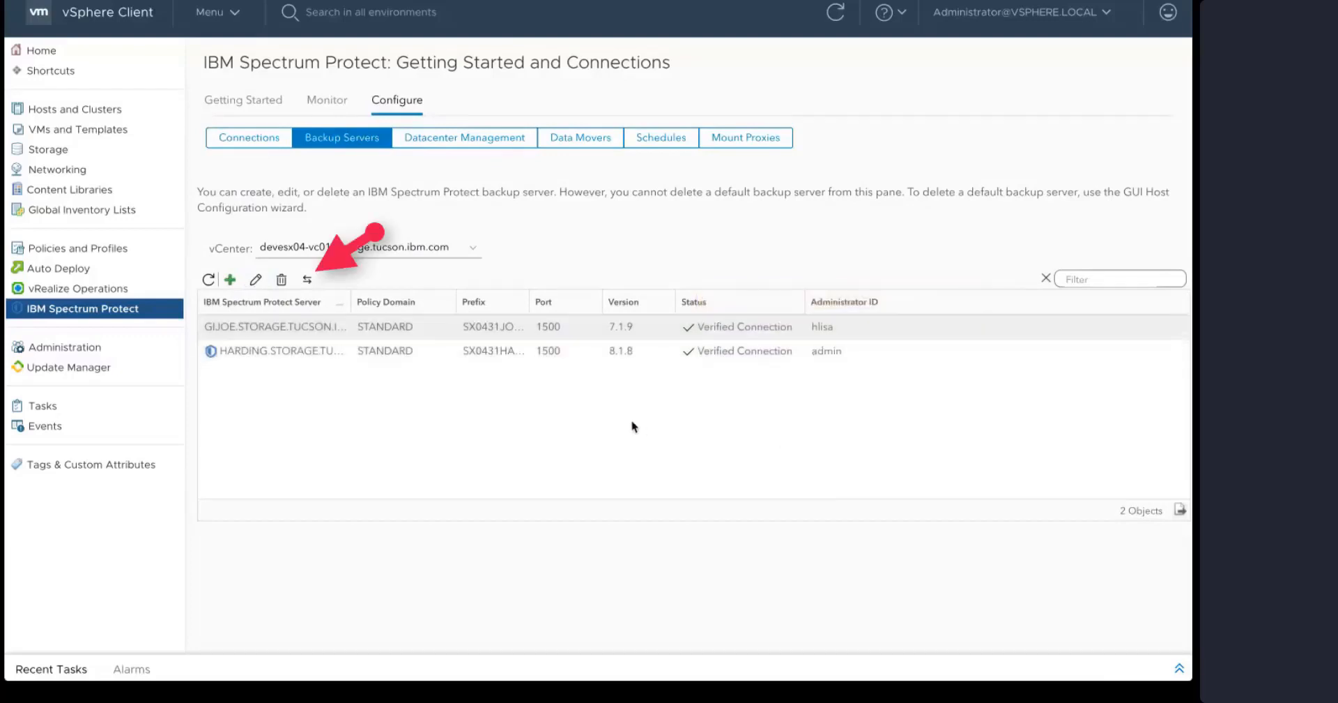
{"action": "left_click", "coordinate": [367, 360]}
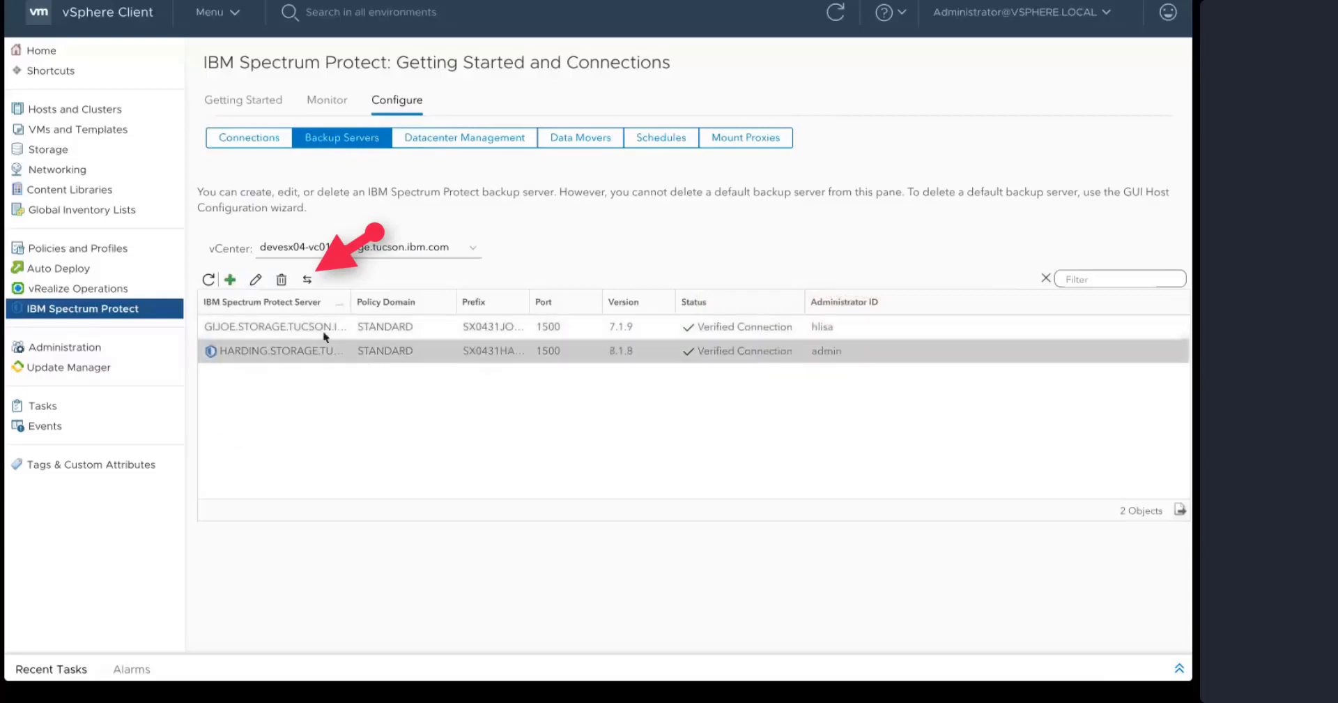
{"action": "left_click", "coordinate": [306, 282]}
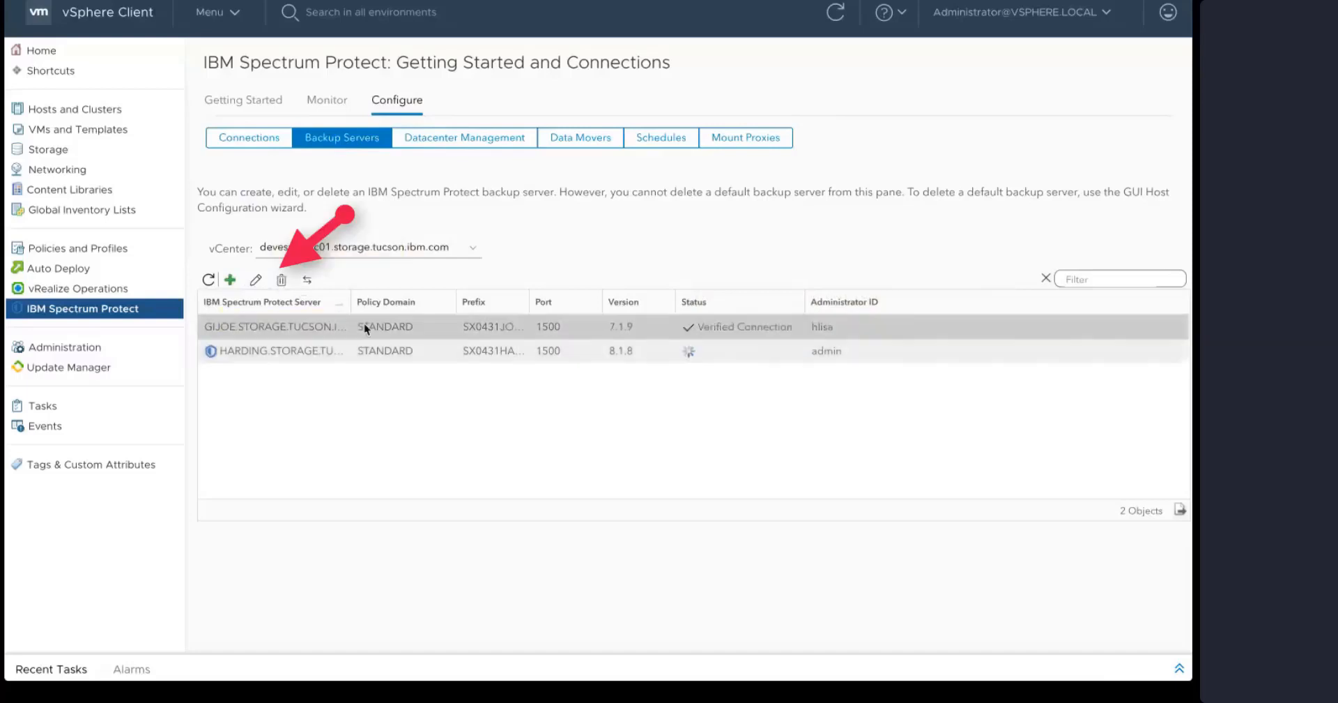
{"action": "left_click", "coordinate": [281, 279]}
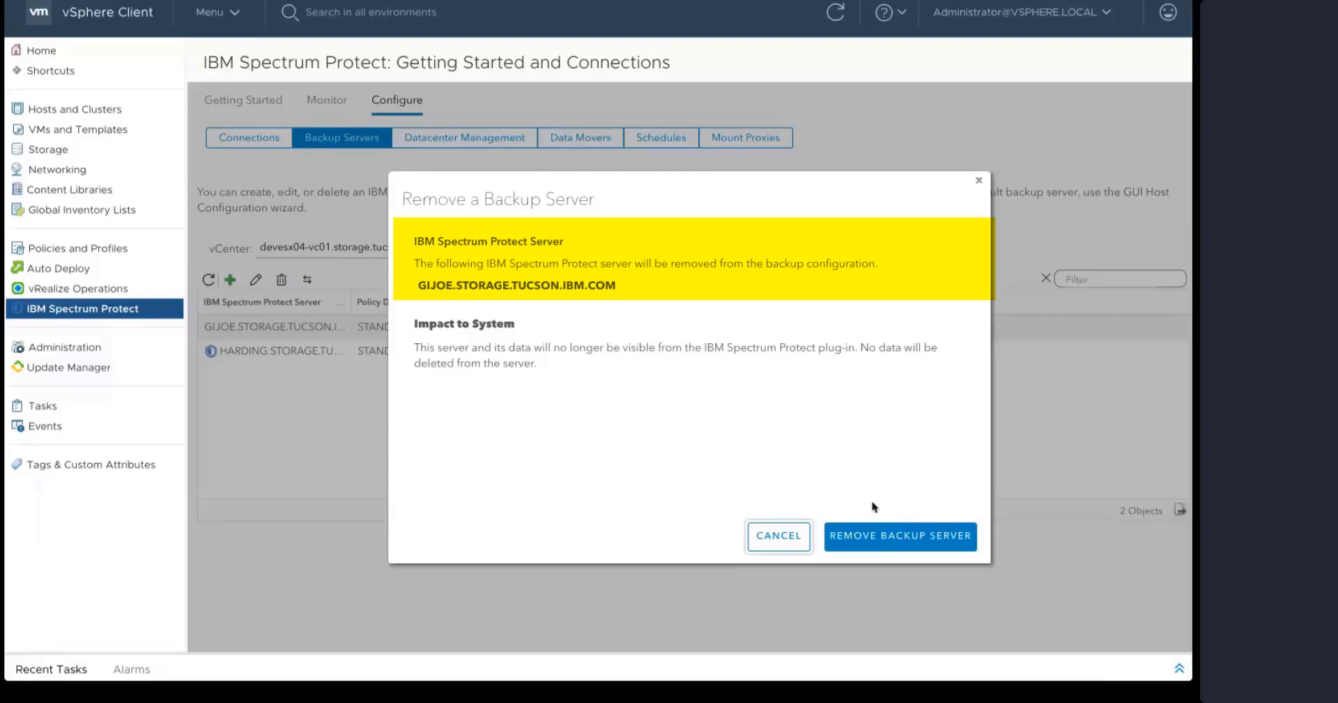
{"action": "left_click", "coordinate": [790, 537]}
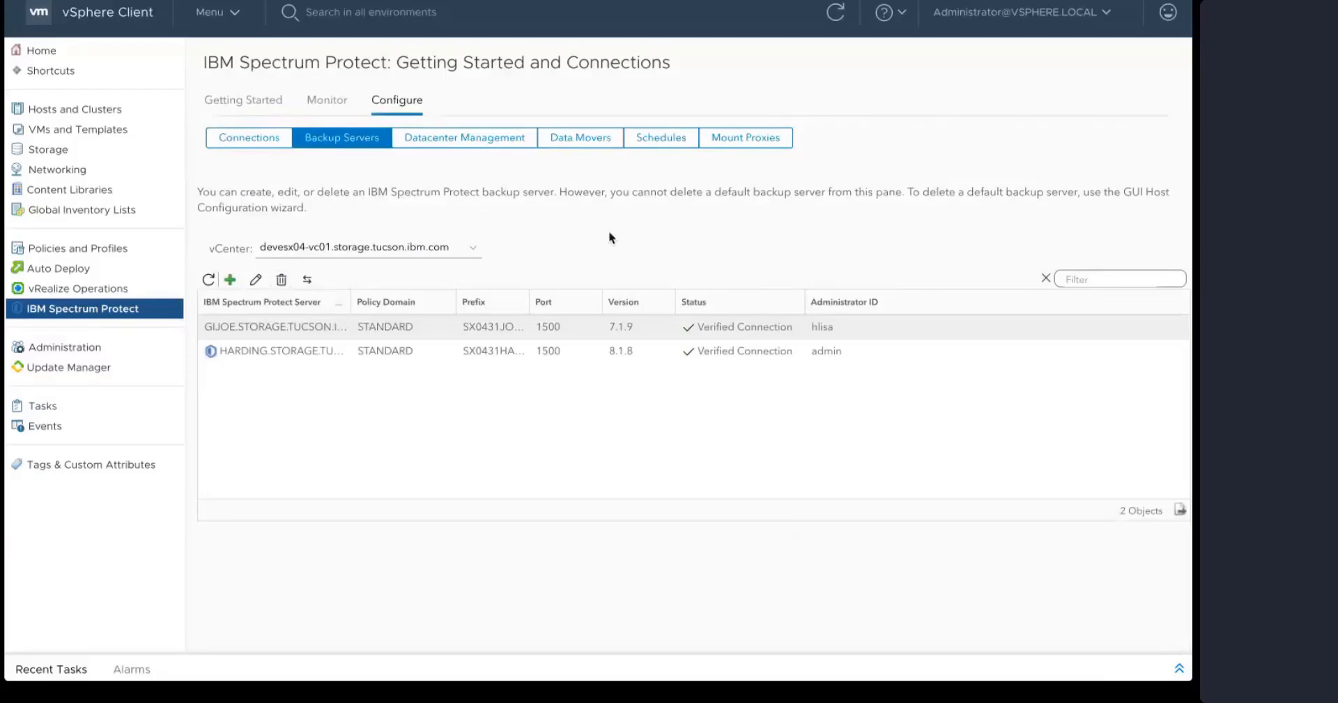
In Datacenter Management, remove Datacenter Dora's backup server association and dismiss the result
{"action": "left_click", "coordinate": [485, 143]}
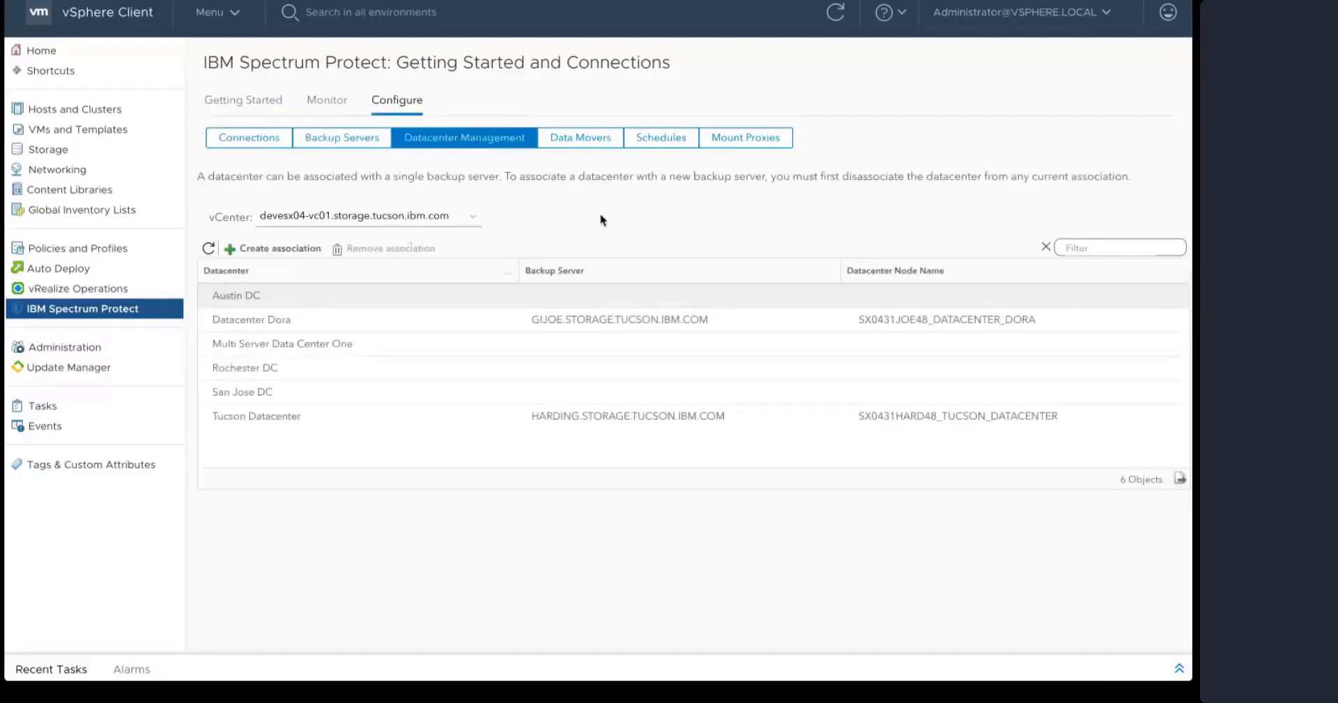
{"action": "left_click", "coordinate": [865, 328]}
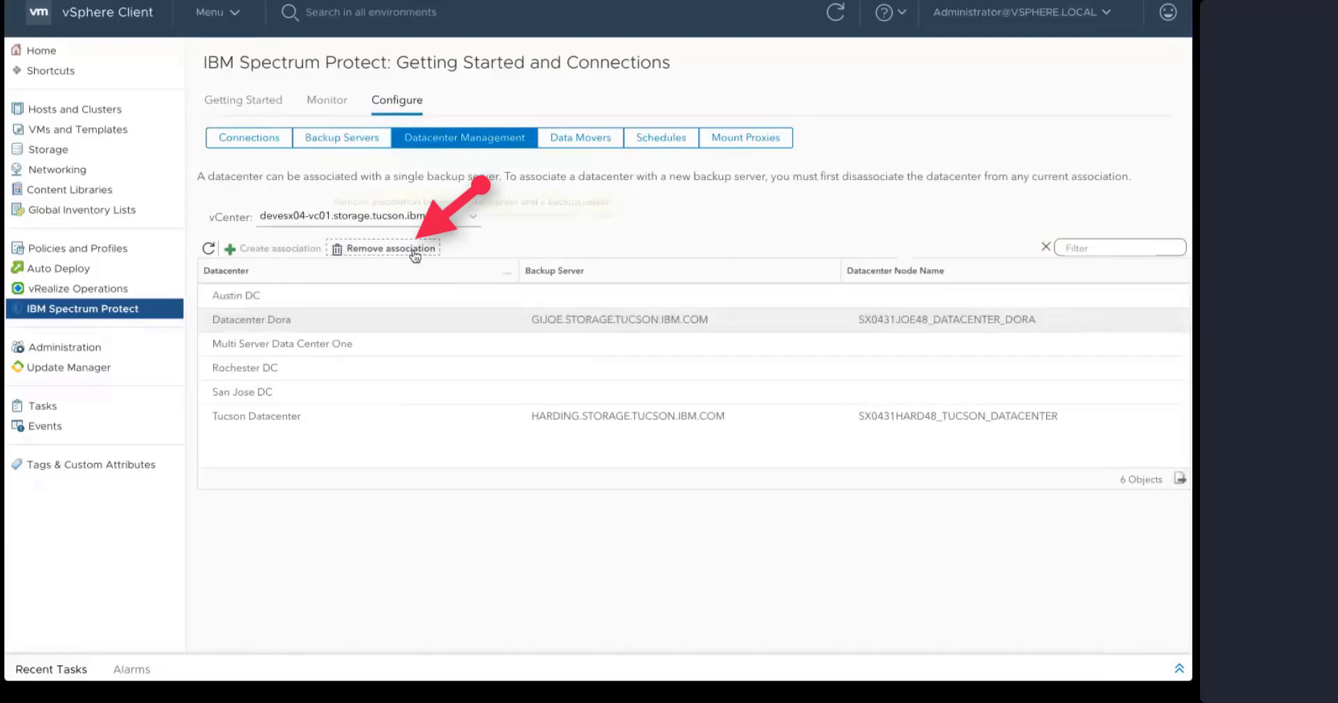
{"action": "left_click", "coordinate": [415, 253]}
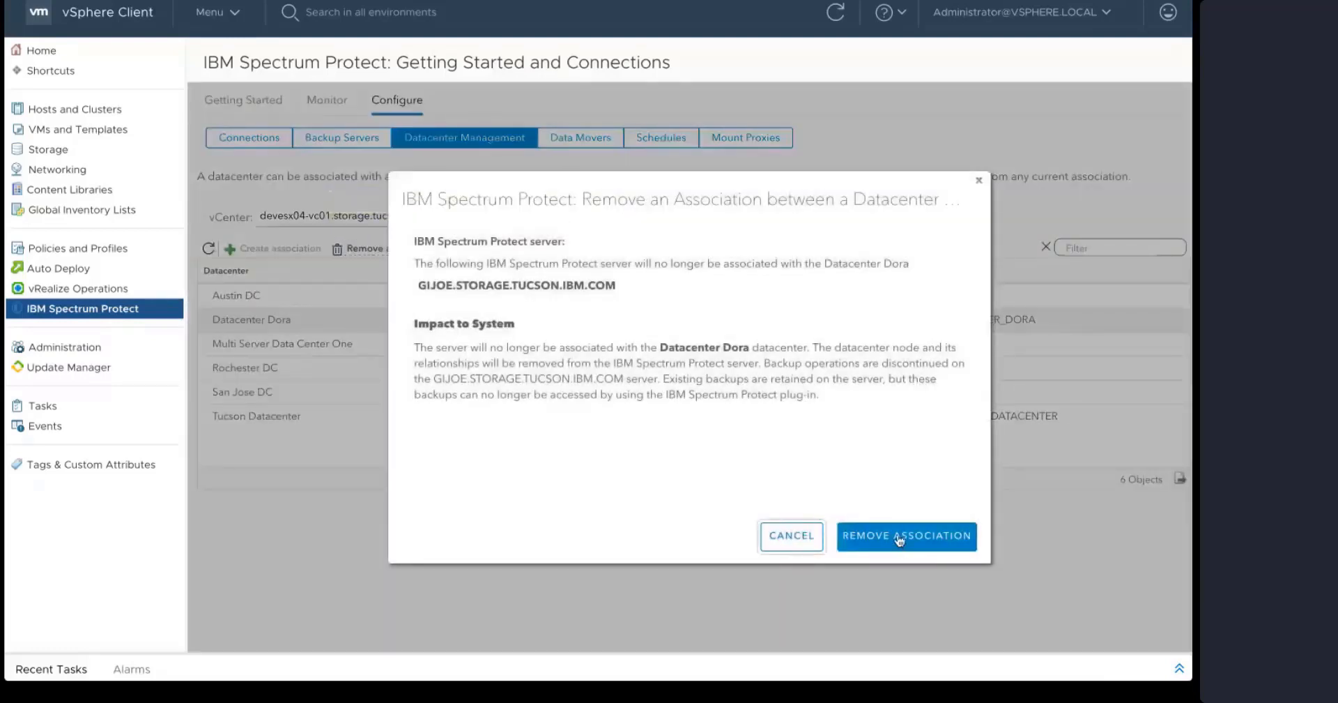
{"action": "left_click", "coordinate": [899, 536]}
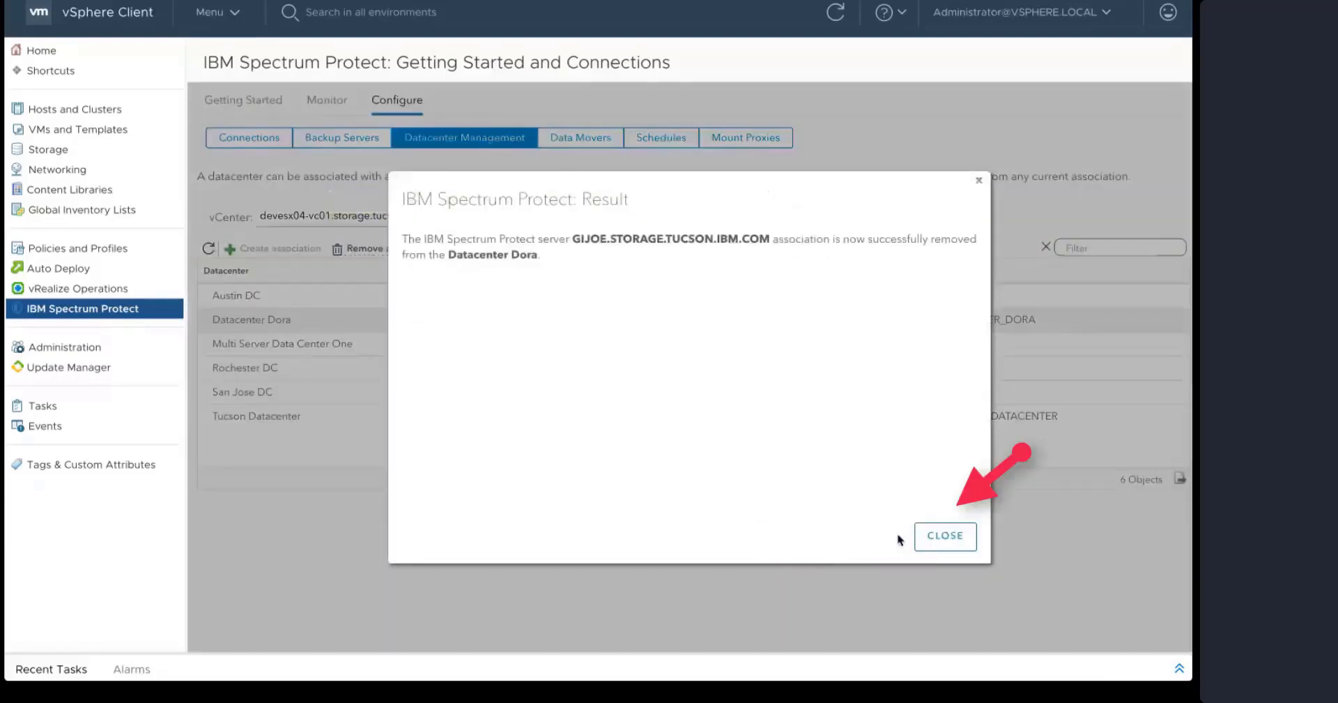
{"action": "left_click", "coordinate": [928, 543]}
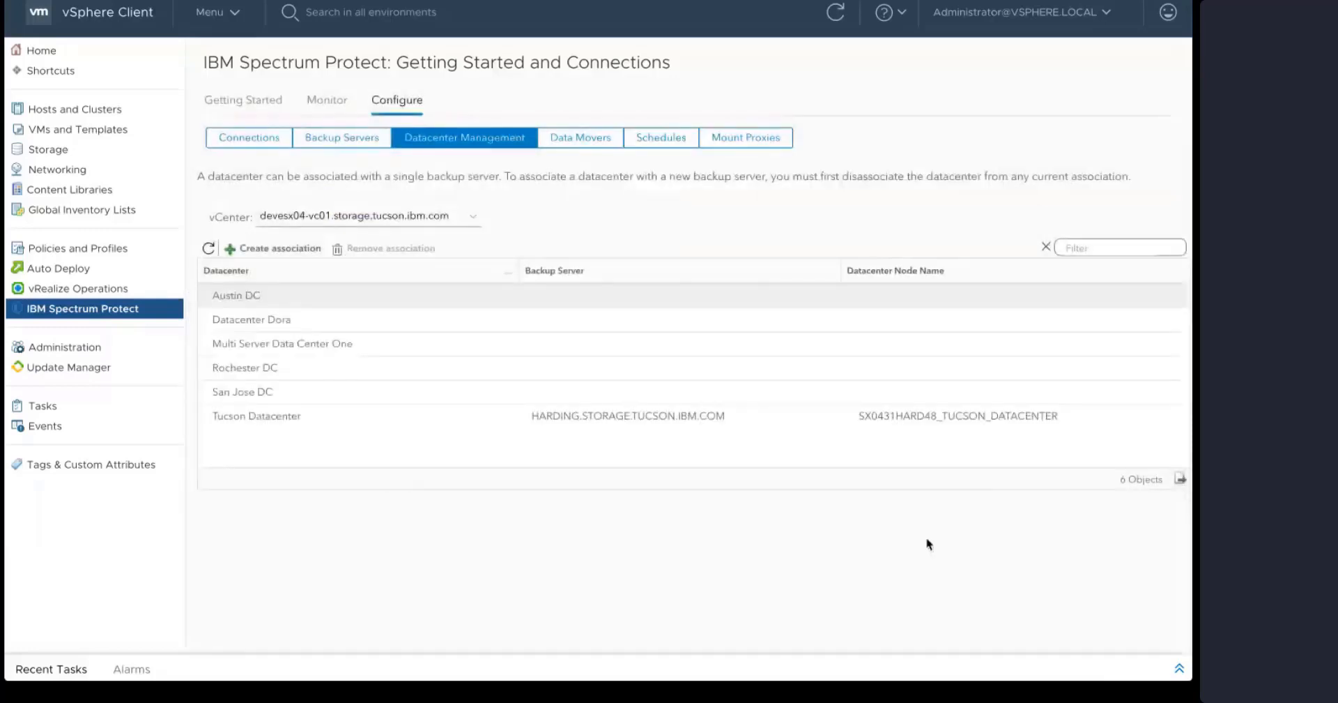
{"action": "left_click", "coordinate": [584, 328]}
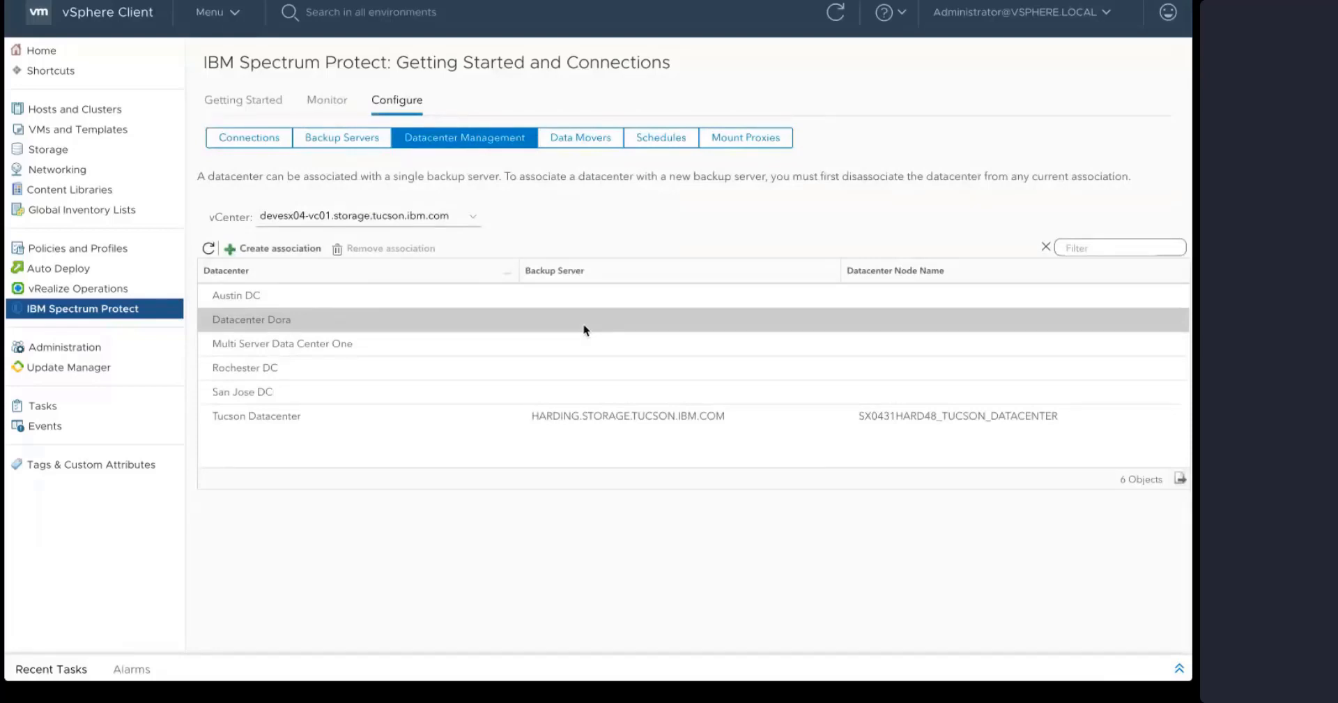
Re-associate Datacenter Dora with GIJOE.STORAGE.TUCSON.IBM.COM, reusing the existing node SX0431JOE48_DATACENTER_DORA
{"action": "left_click", "coordinate": [273, 248]}
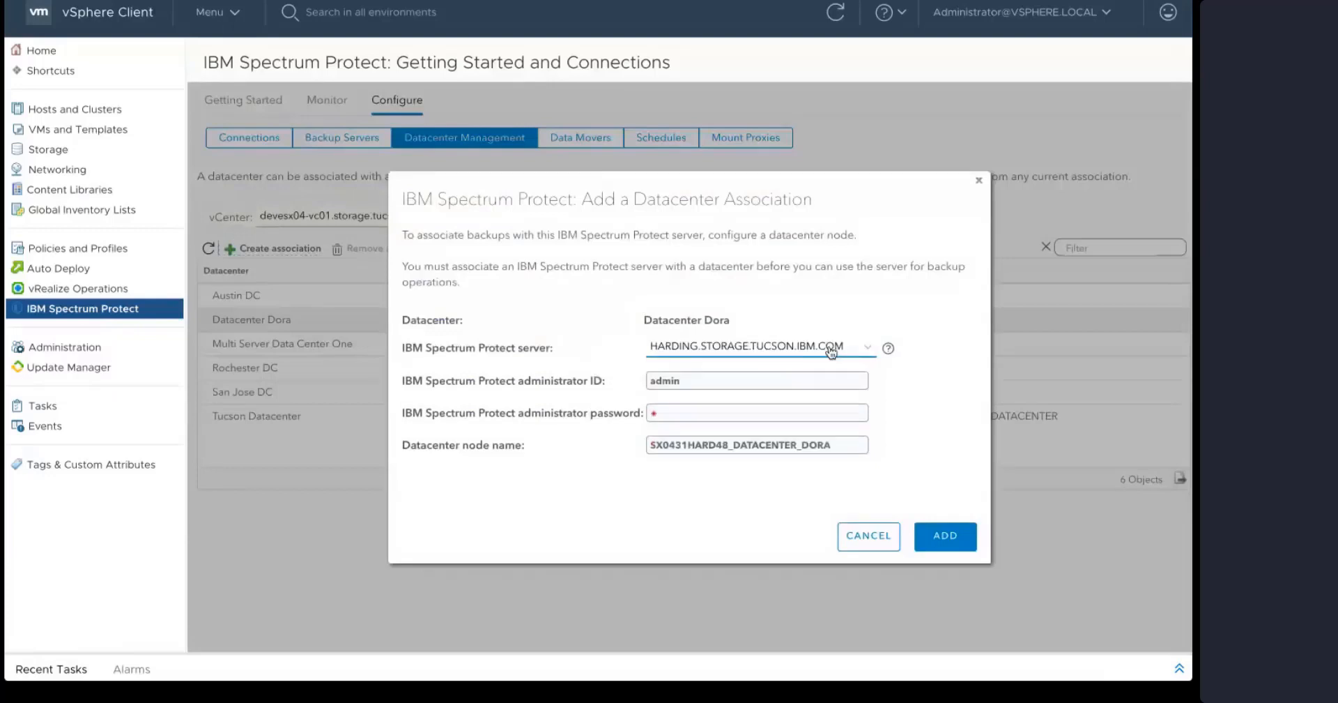
{"action": "left_click", "coordinate": [831, 352]}
{"action": "left_click", "coordinate": [823, 382]}
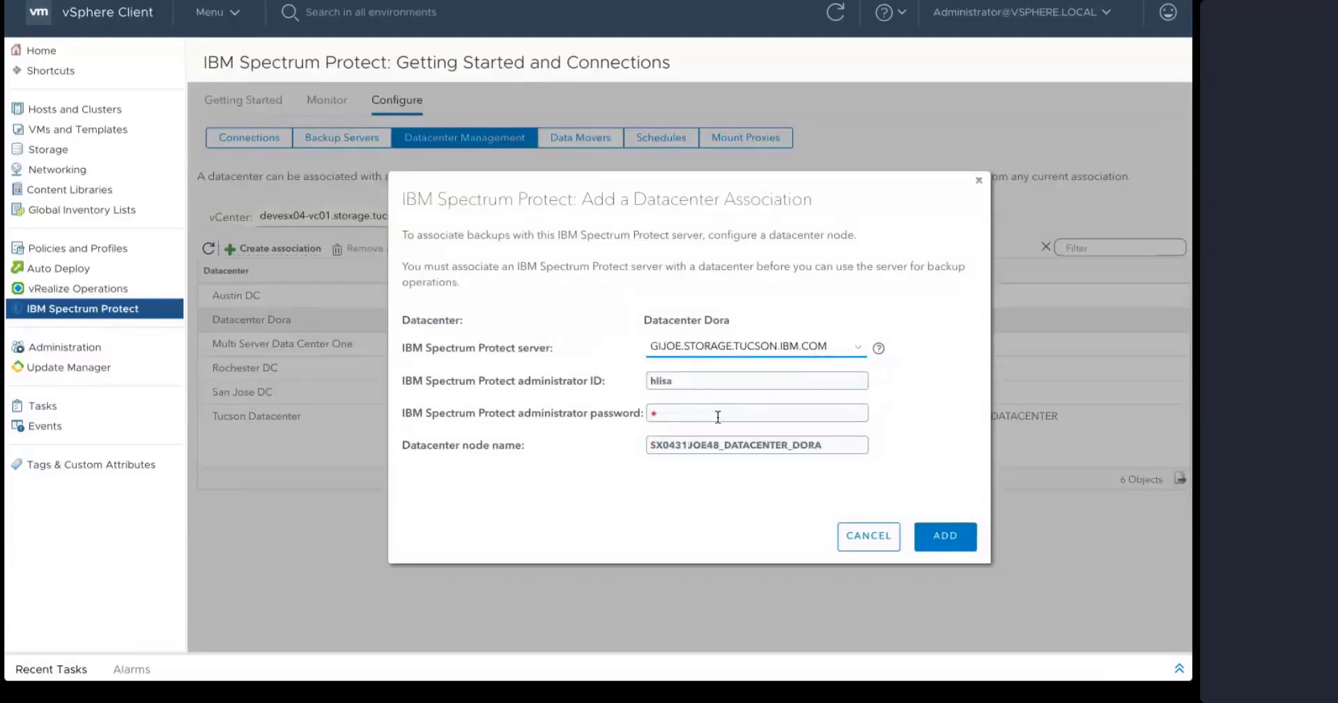
{"action": "left_click", "coordinate": [718, 416]}
{"action": "key", "text": "Escape"}
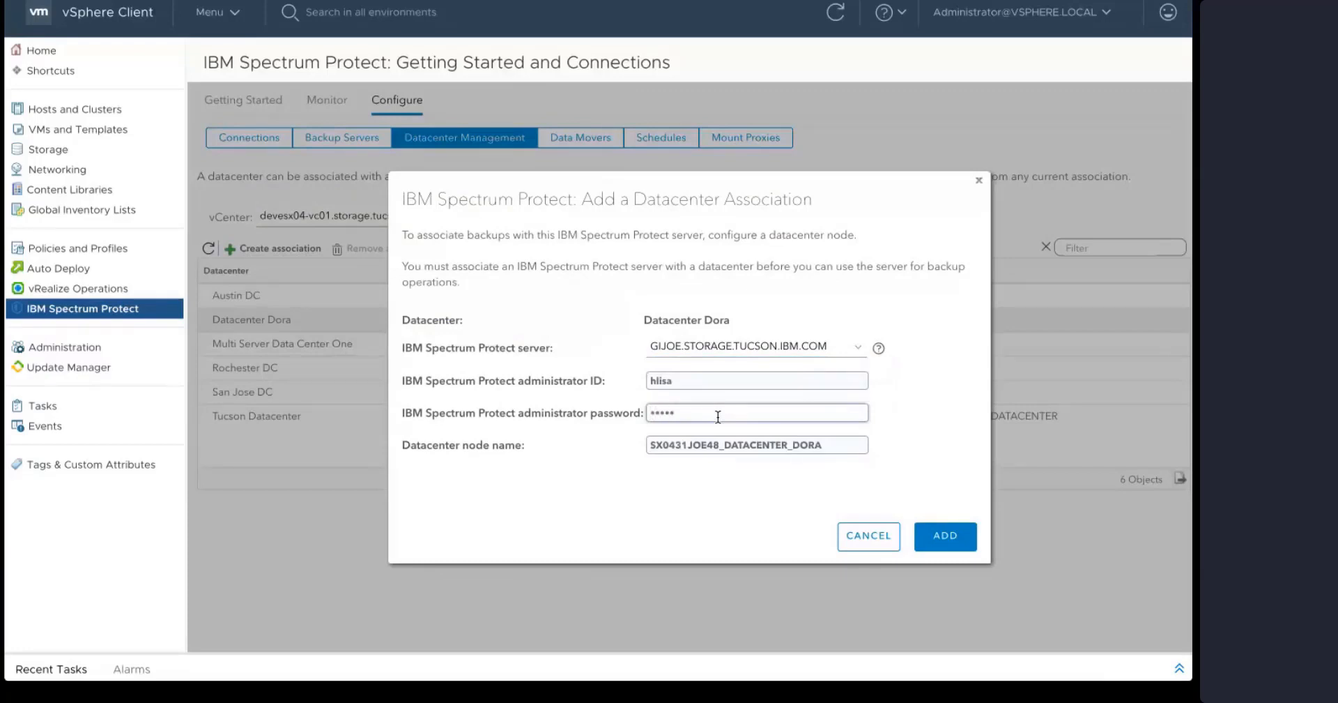
{"action": "type", "text": "*****"}
{"action": "left_click", "coordinate": [934, 535]}
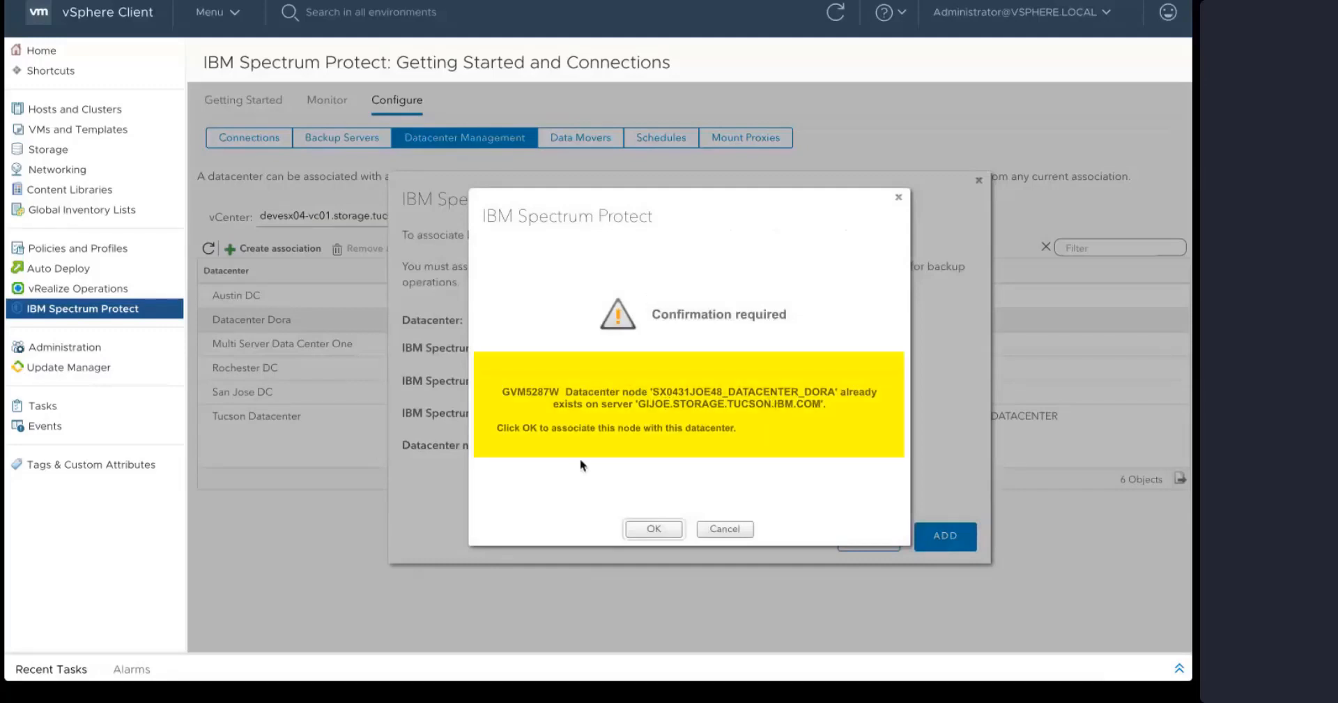
{"action": "left_click", "coordinate": [655, 529]}
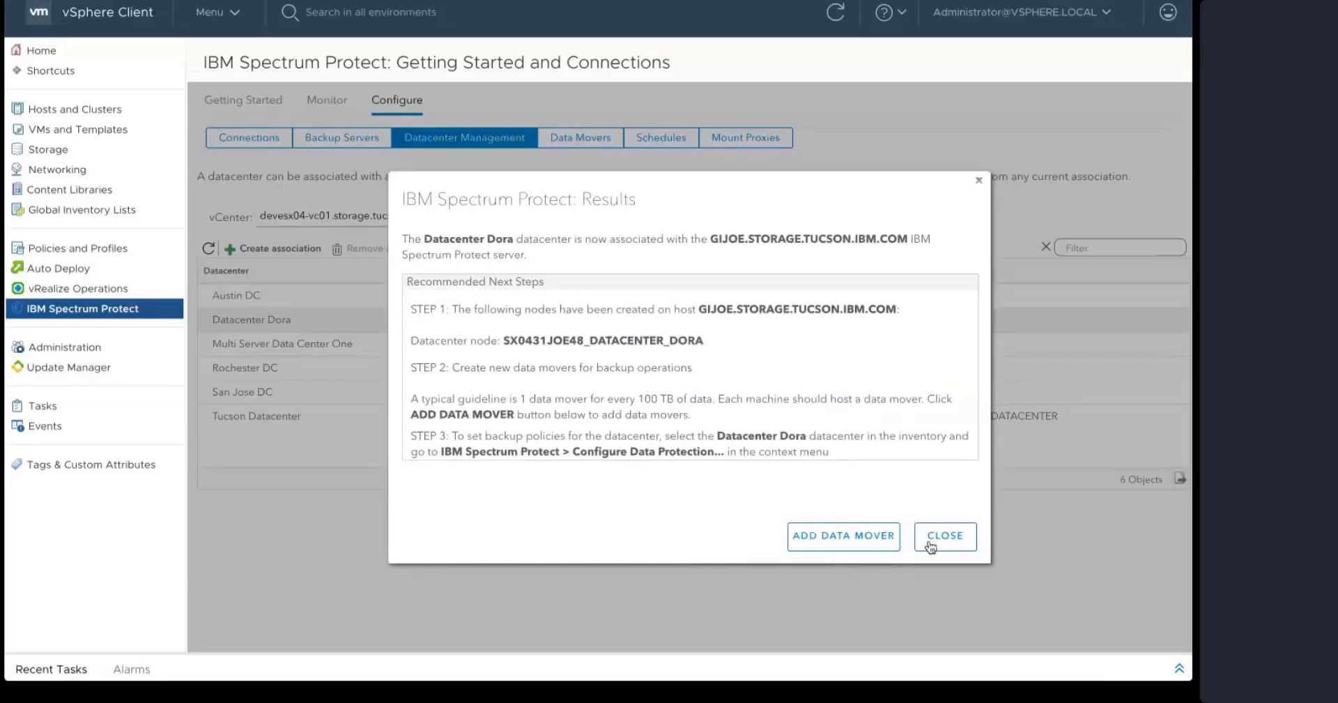
{"action": "left_click", "coordinate": [875, 545]}
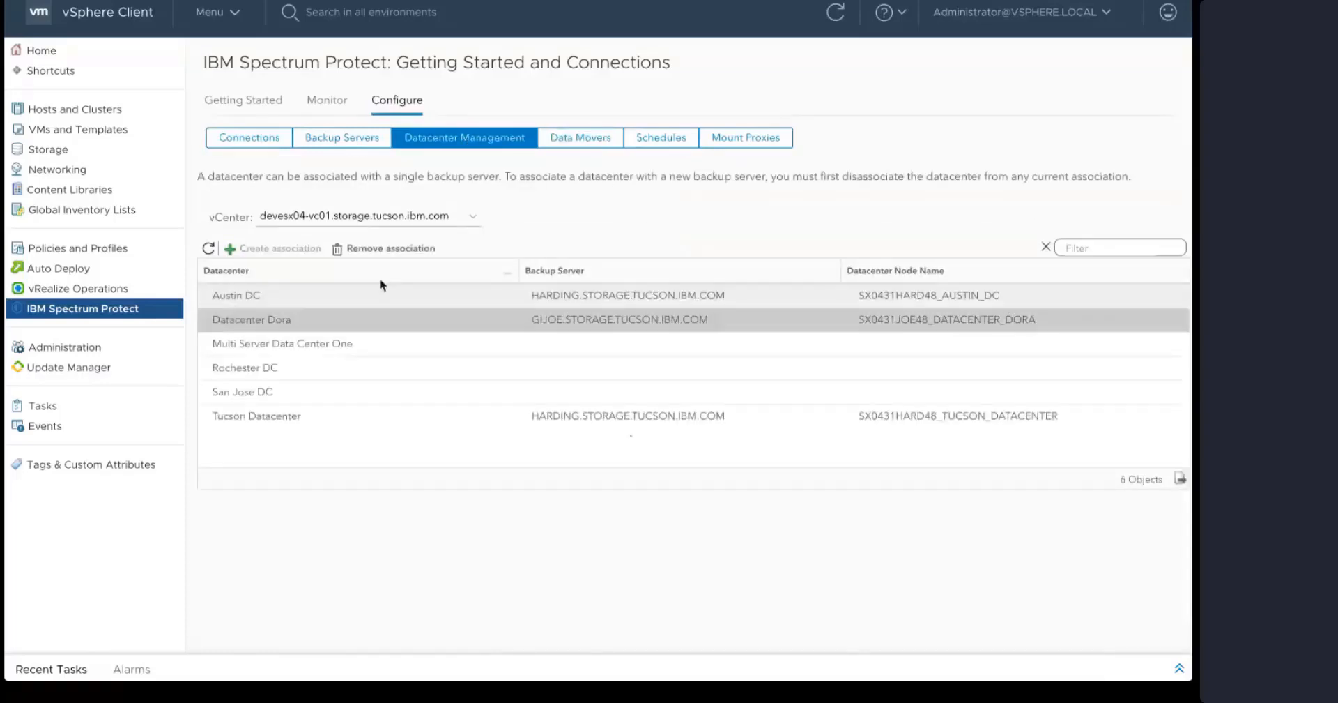
In Hosts and Clusters, rename the Austin DC datacenter to Boston DC
{"action": "left_click", "coordinate": [129, 112]}
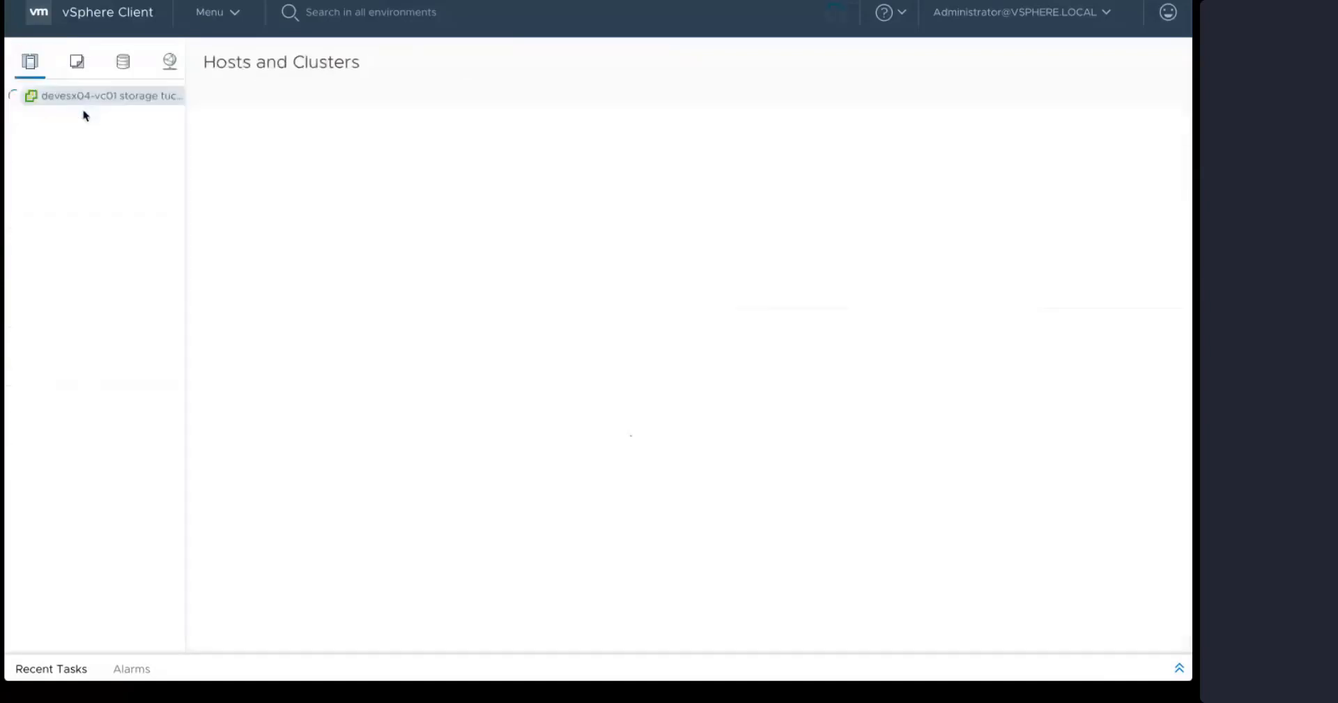
{"action": "left_click", "coordinate": [63, 116]}
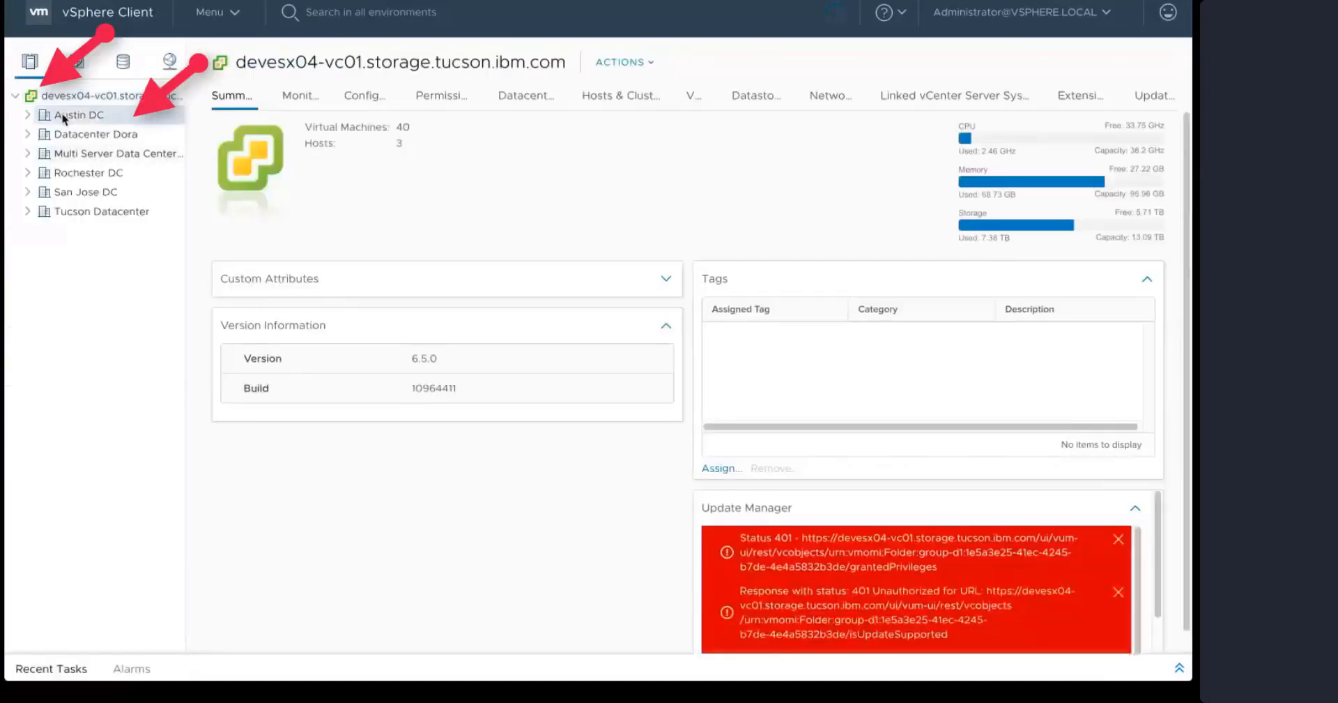
{"action": "right_click", "coordinate": [63, 117]}
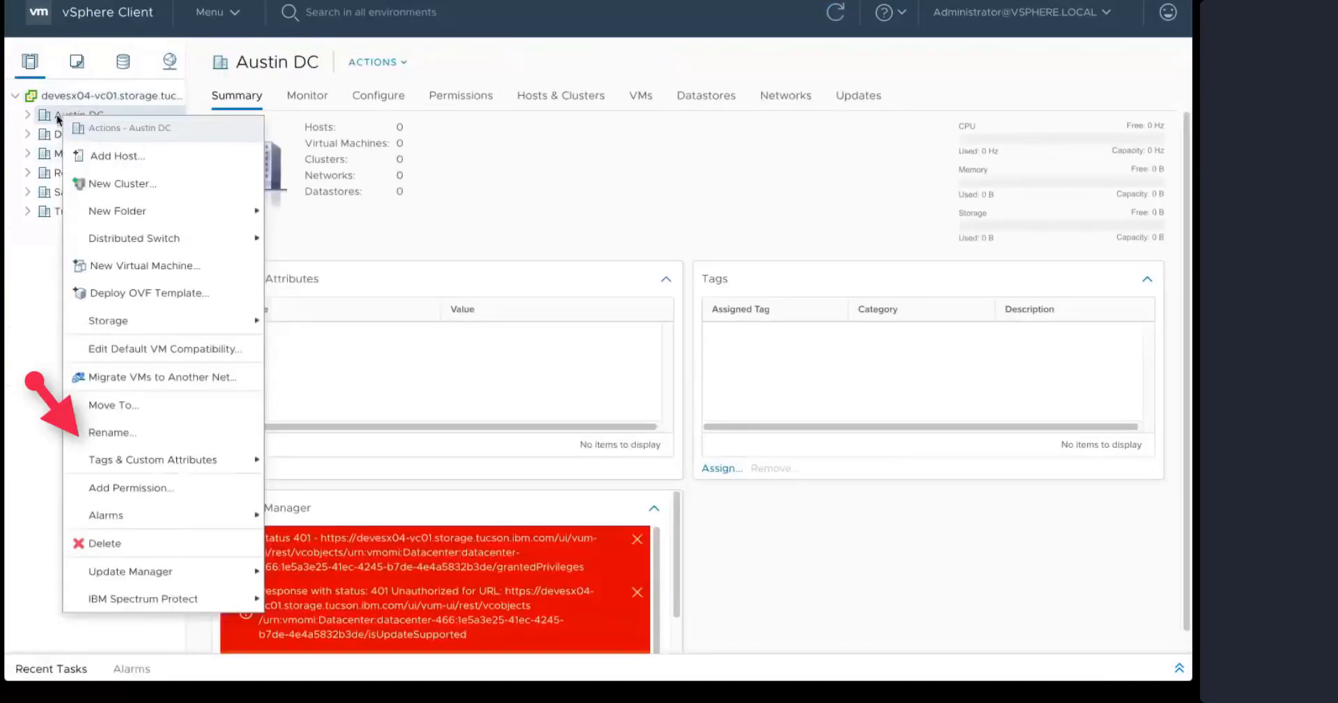
{"action": "left_click", "coordinate": [104, 432]}
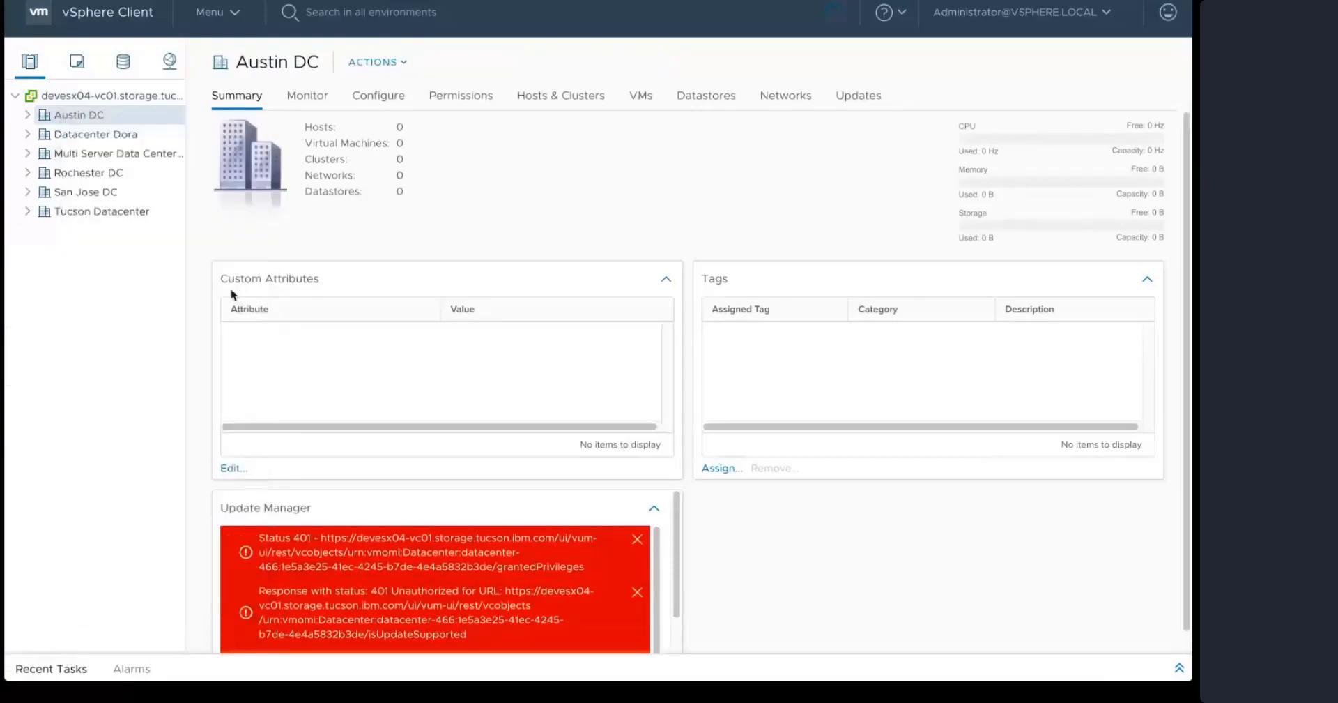
{"action": "left_click_drag", "start_coordinate": [607, 324], "coordinate": [552, 324]}
{"action": "type", "text": "Boston DC"}
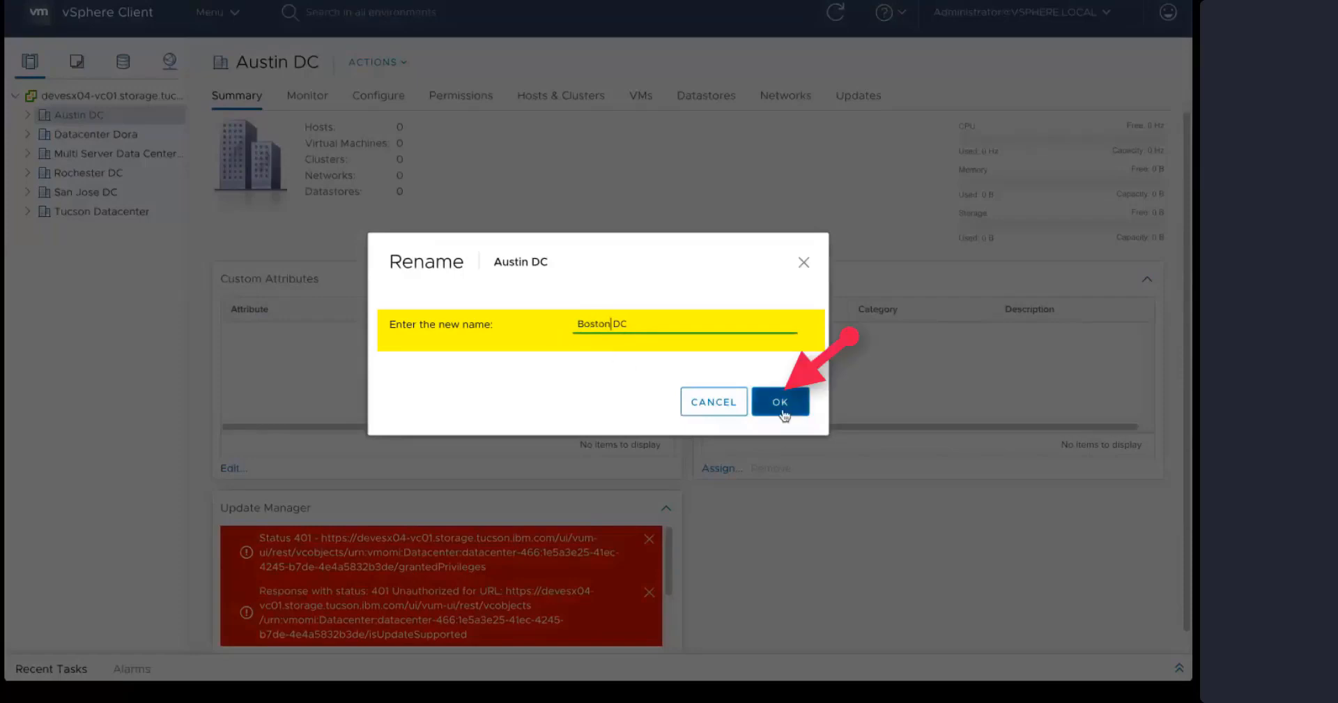
{"action": "left_click", "coordinate": [784, 410]}
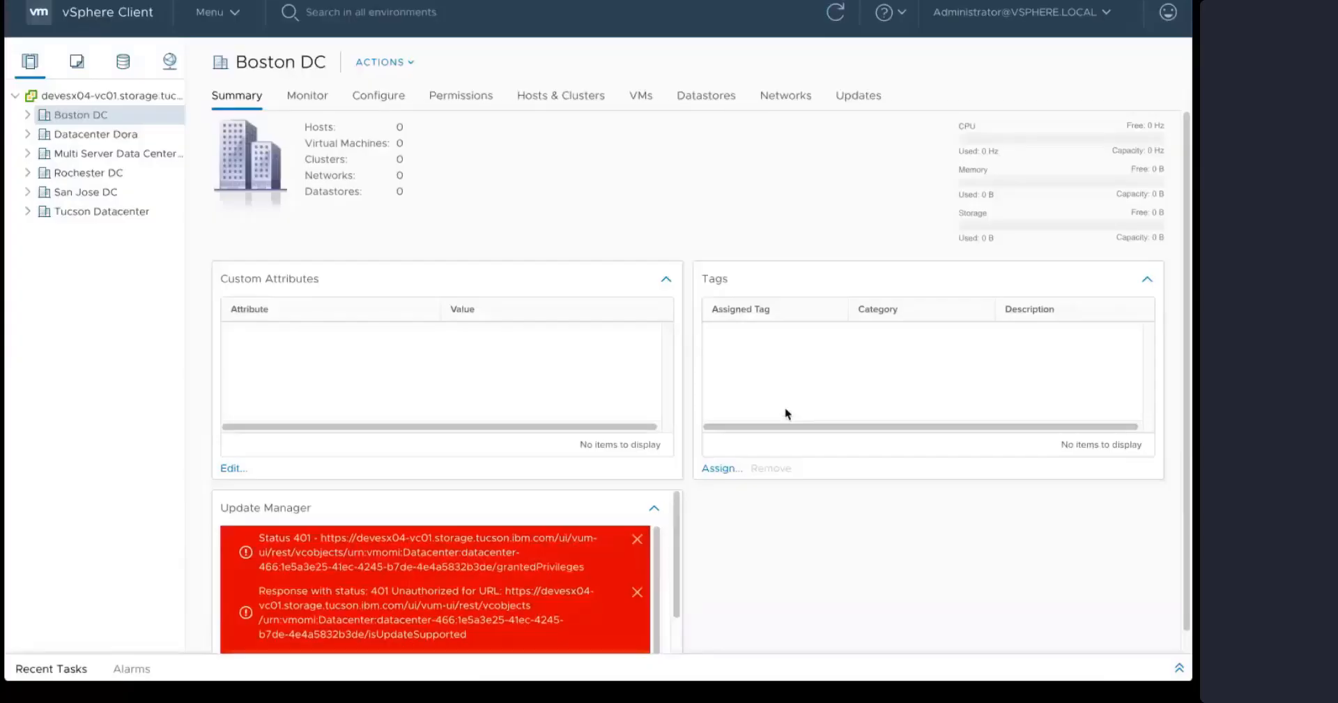
Return to the IBM Spectrum Protect plug-in's configuration pages
{"action": "left_click", "coordinate": [236, 15]}
{"action": "left_click", "coordinate": [356, 358]}
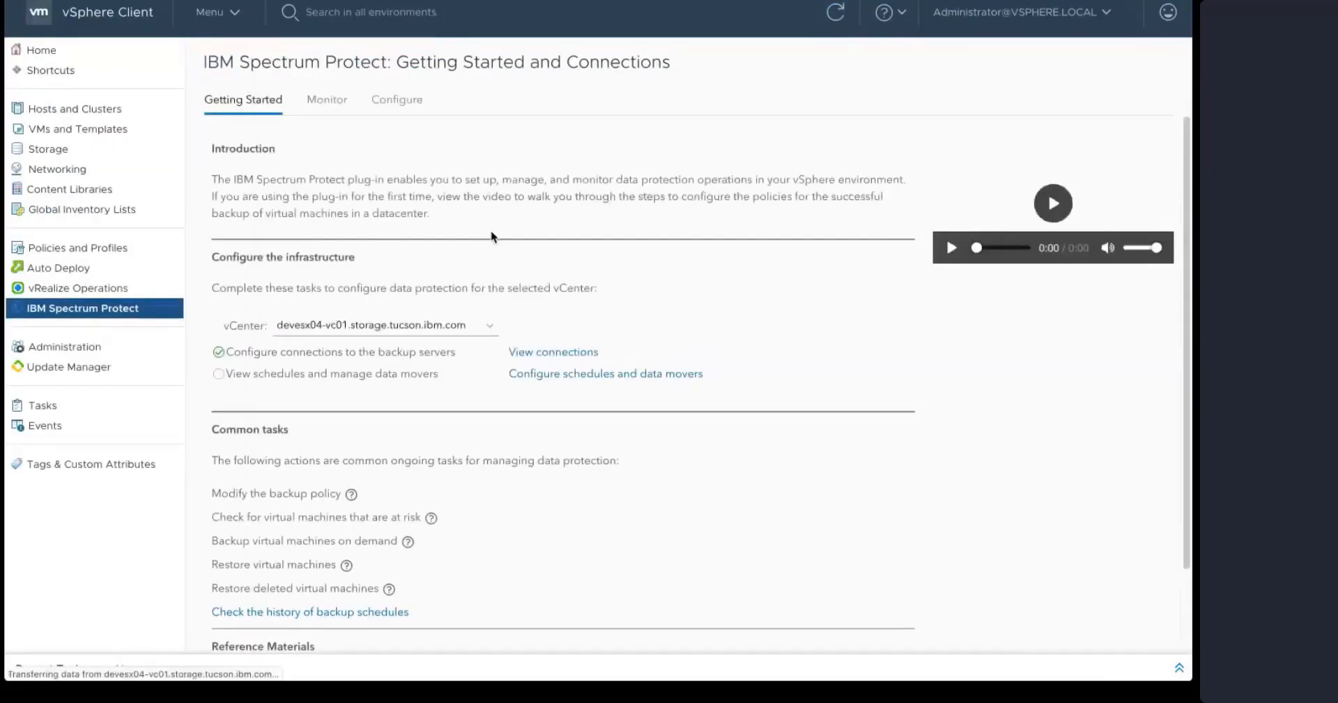
{"action": "left_click", "coordinate": [396, 103]}
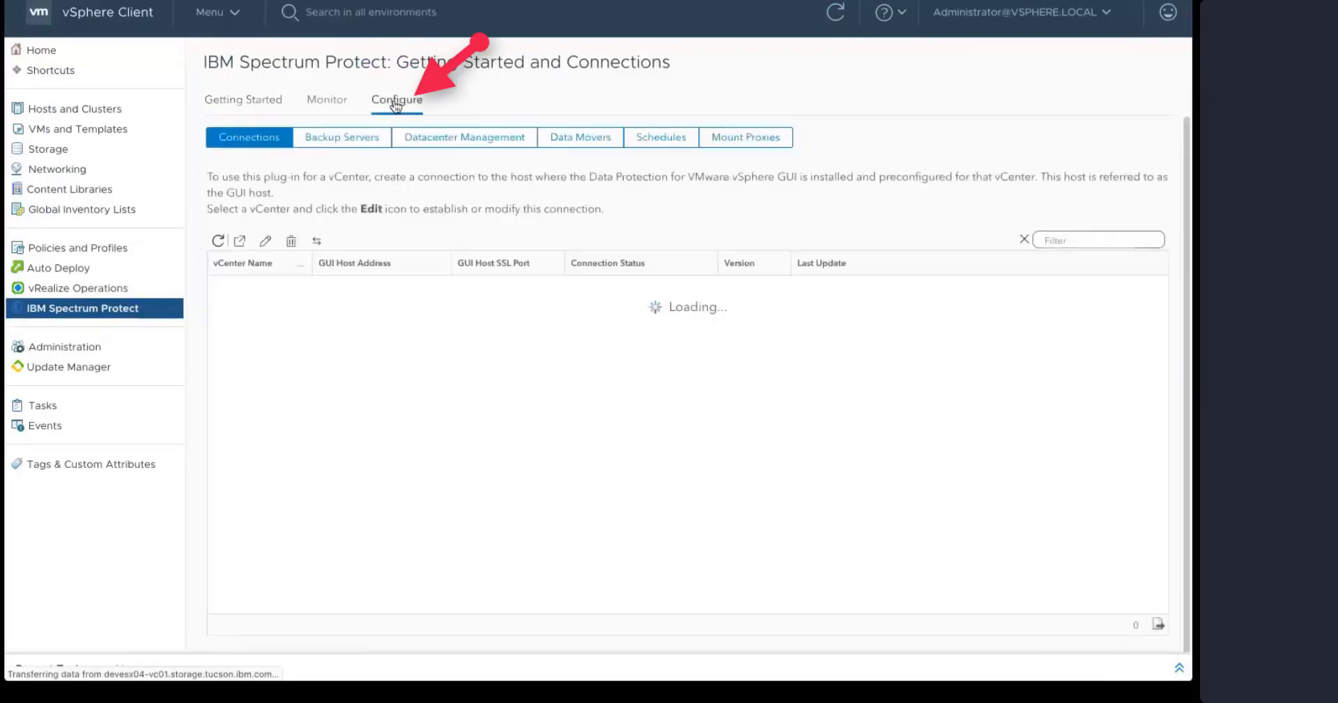
View the datacenter association list, then show the schedule monitor listing 84 runs
{"action": "left_click", "coordinate": [410, 138]}
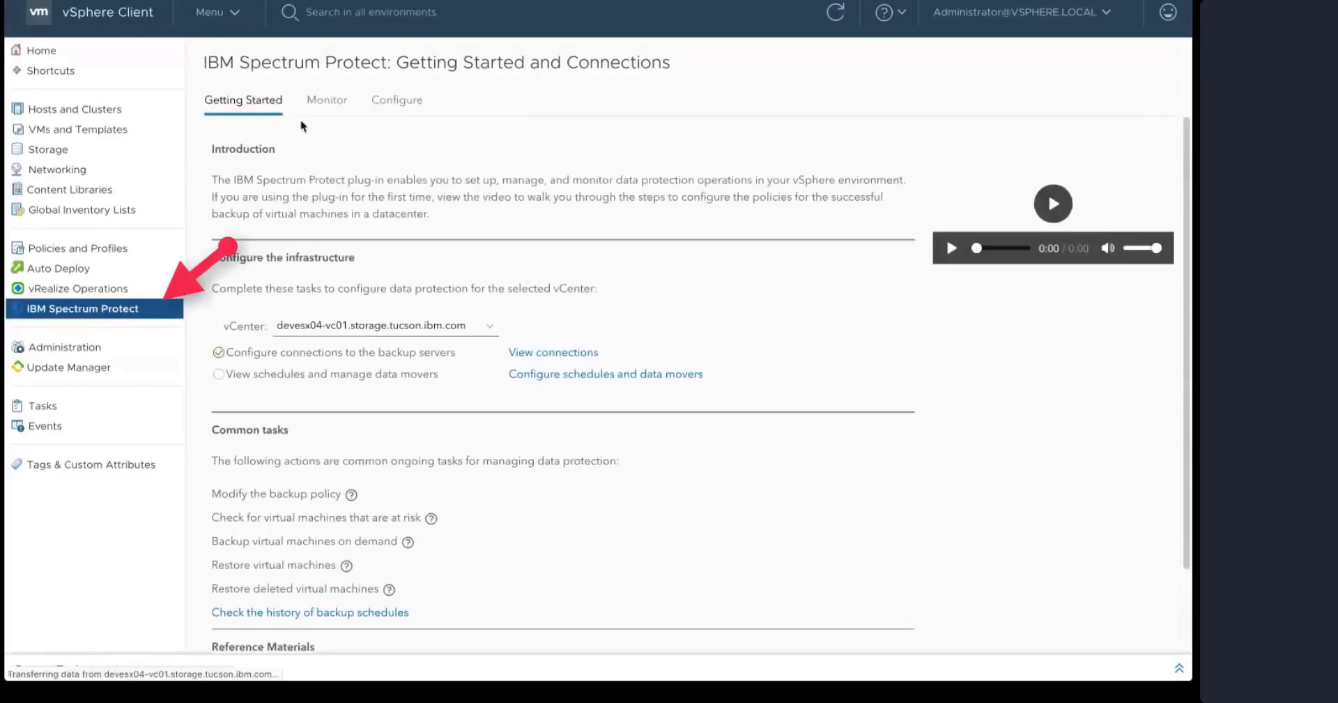
{"action": "left_click", "coordinate": [327, 102]}
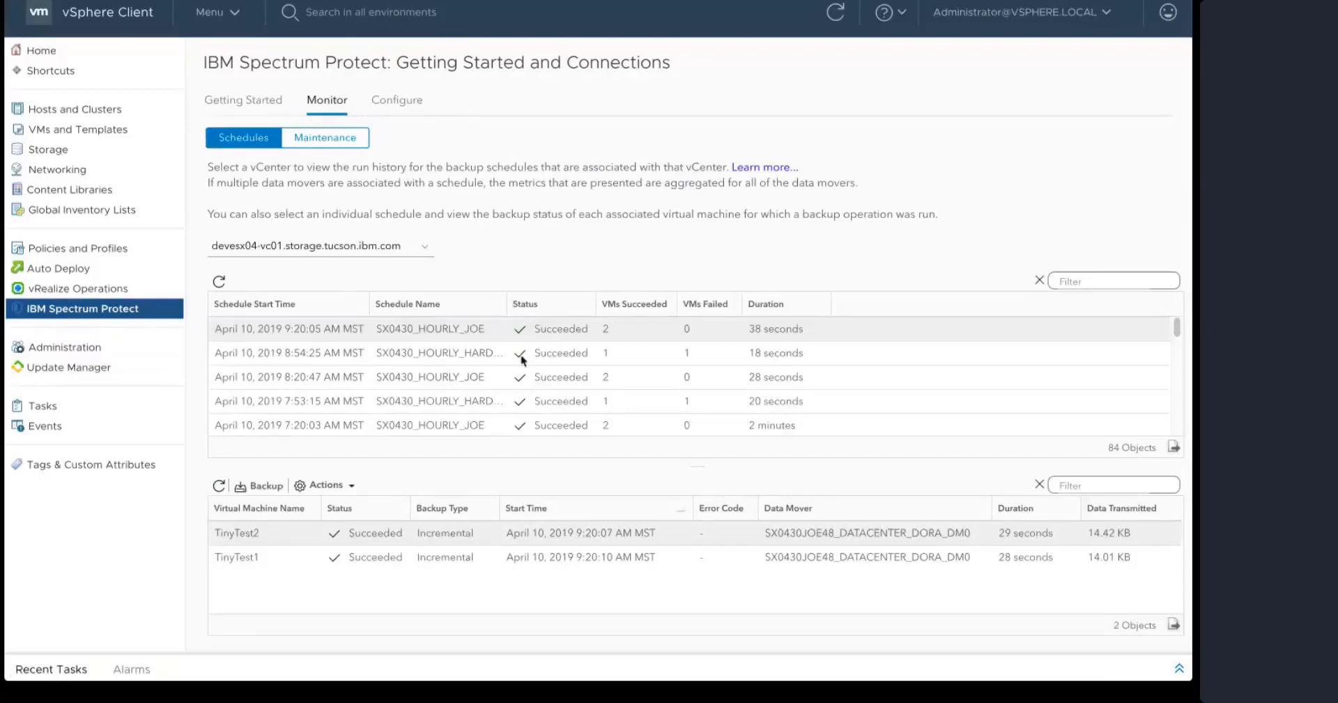
Compare per-VM results of the 8:54:25 schedule run with another run
{"action": "left_click", "coordinate": [470, 354]}
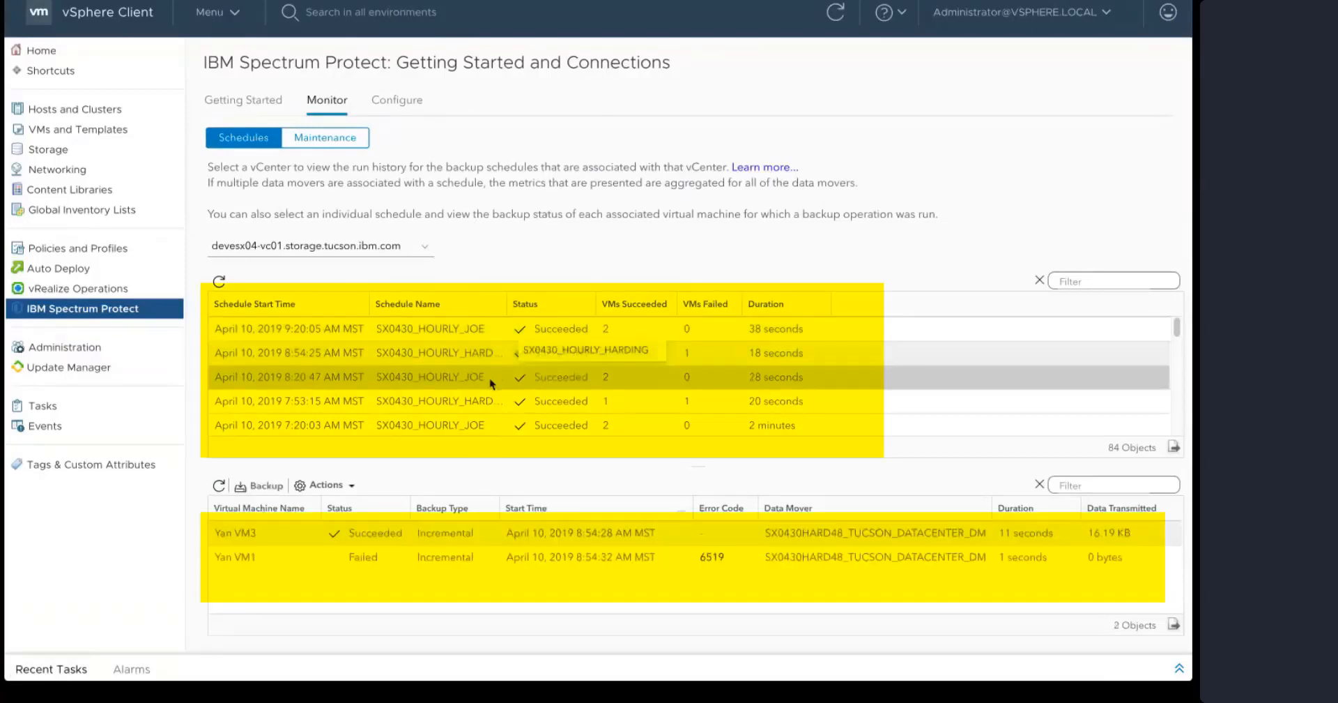
{"action": "left_click", "coordinate": [461, 336]}
{"action": "left_click", "coordinate": [464, 357]}
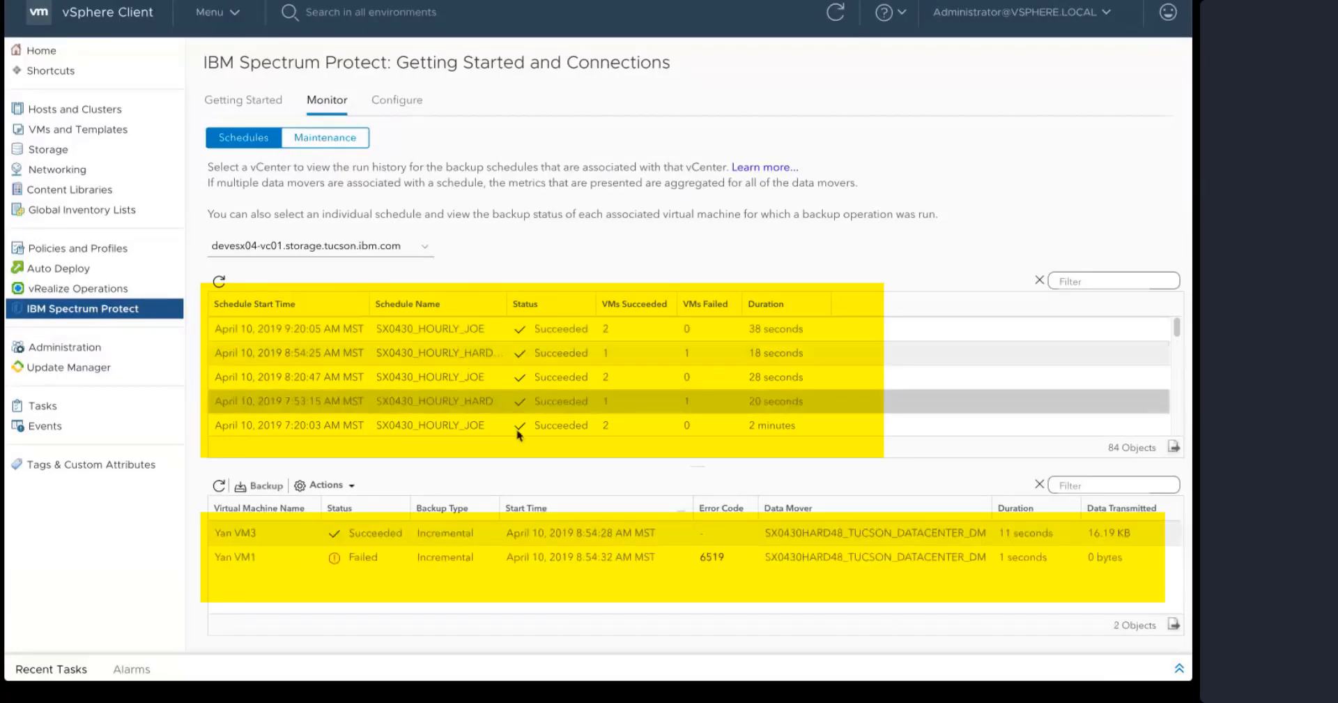
Add a Backup Server column, sort runs by it, and show the April 8 run's VM results
{"action": "right_click", "coordinate": [875, 312]}
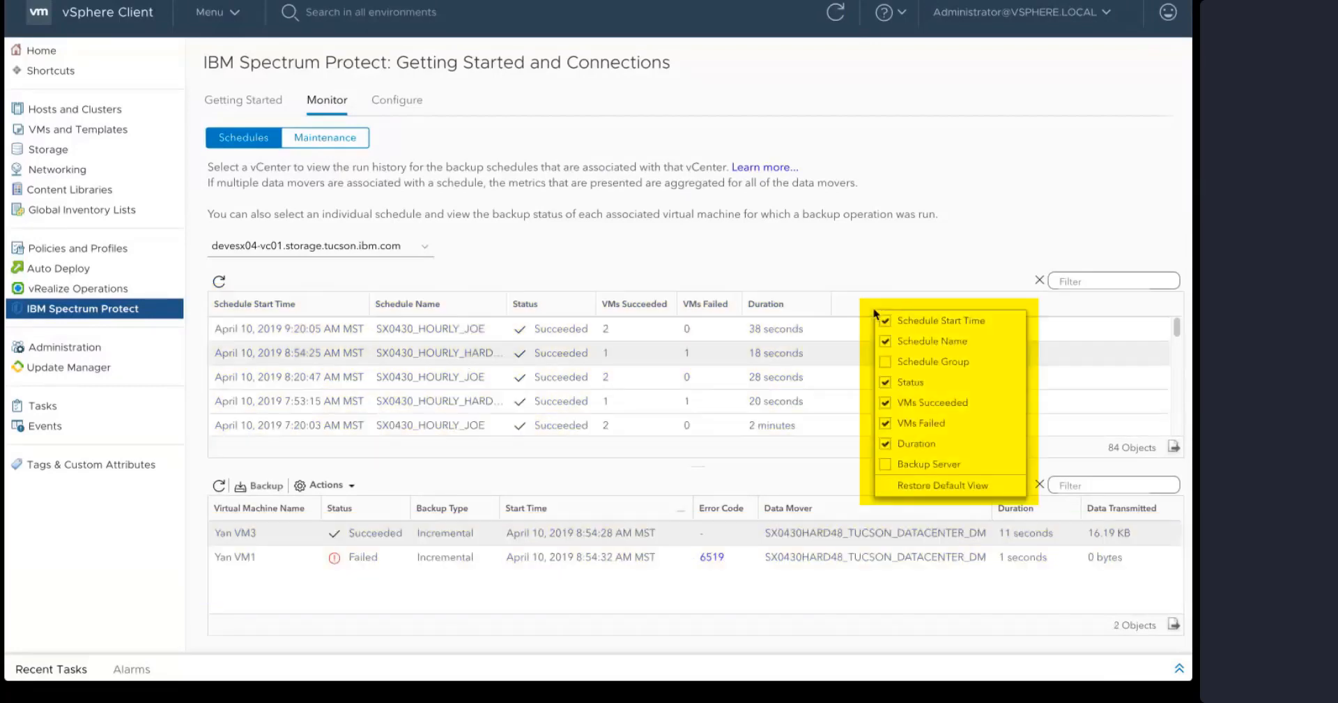
{"action": "left_click", "coordinate": [953, 466]}
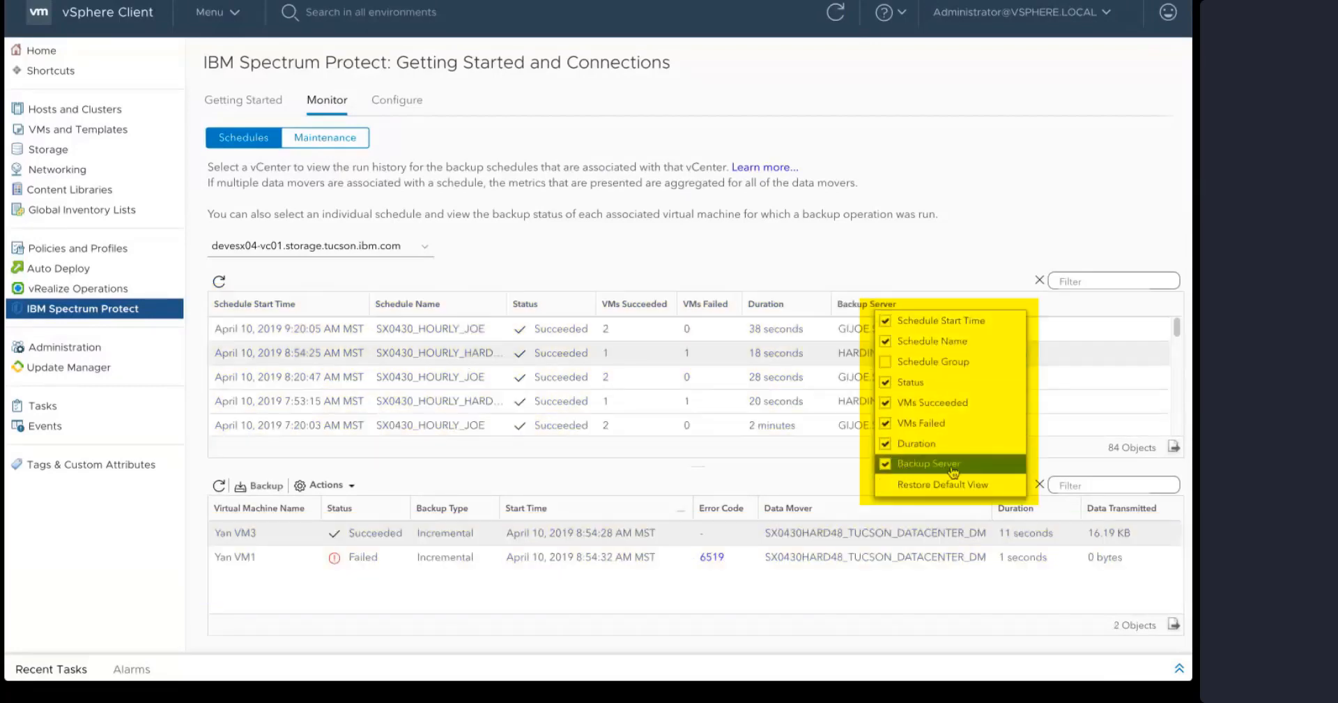
{"action": "left_click", "coordinate": [819, 239]}
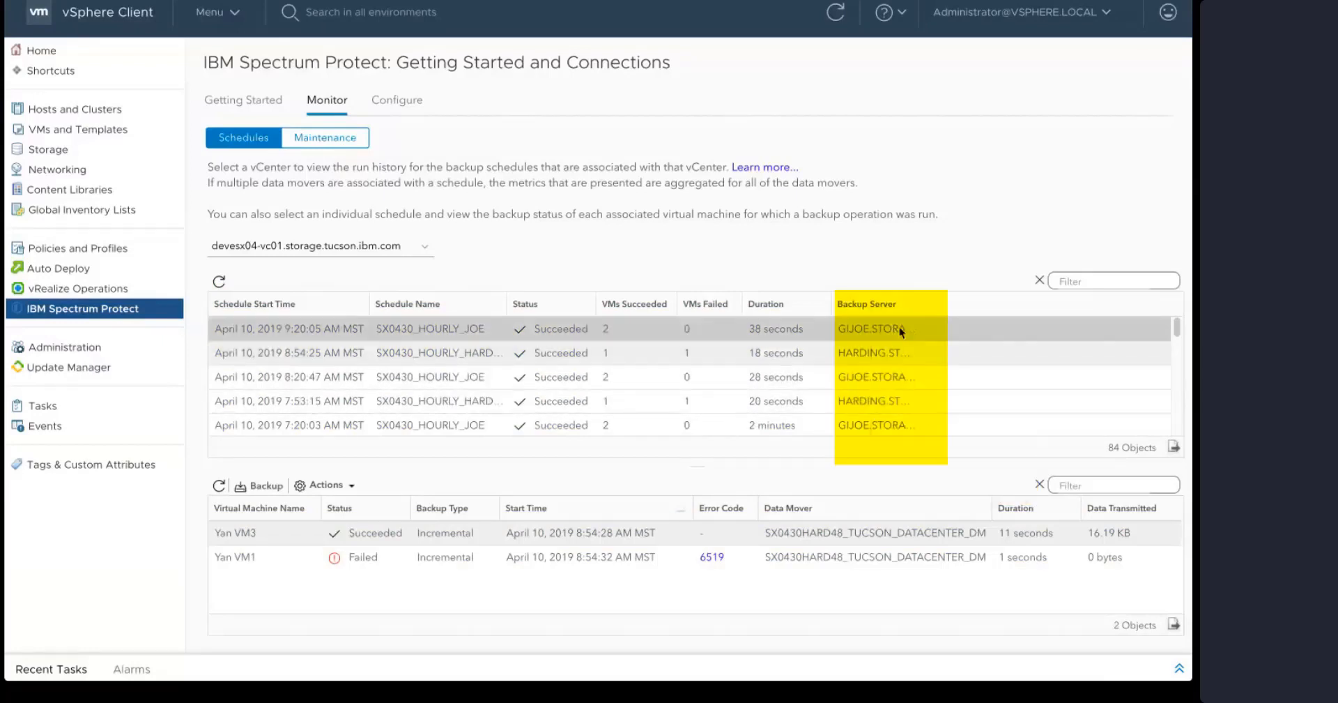
{"action": "mouse_move", "coordinate": [898, 311]}
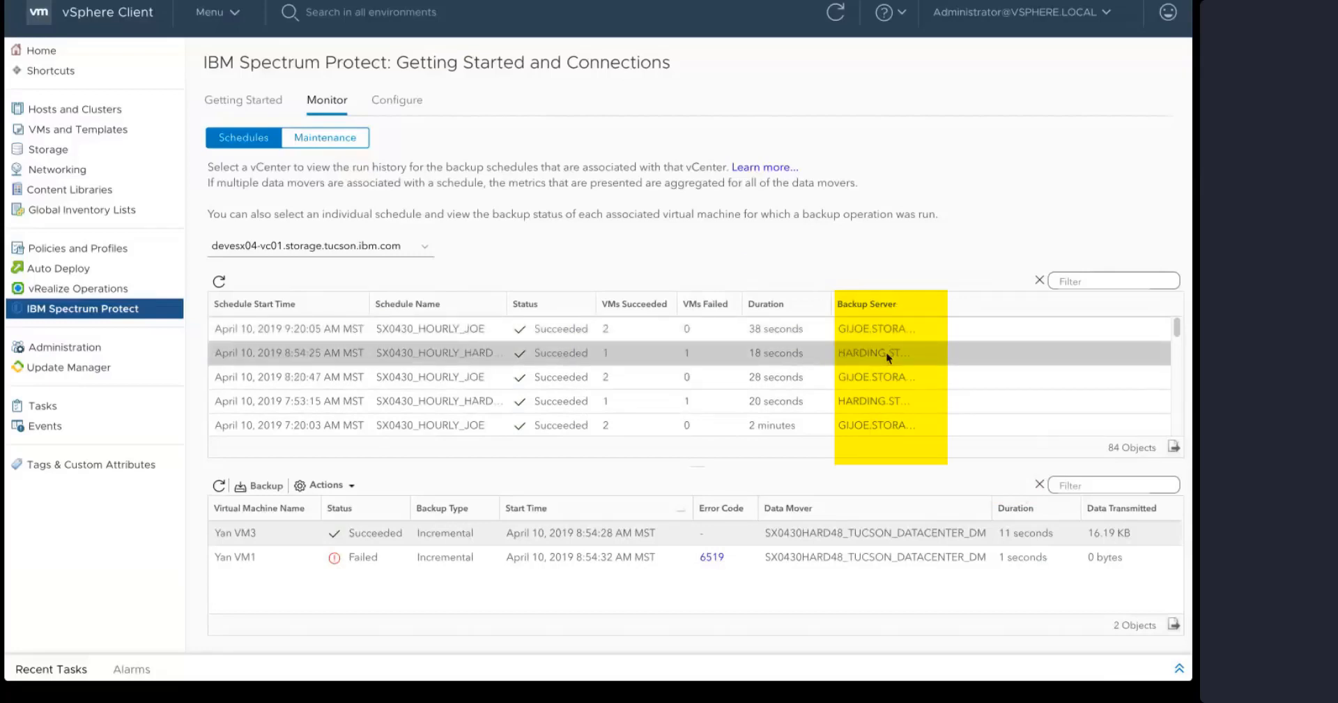
{"action": "left_click", "coordinate": [906, 306]}
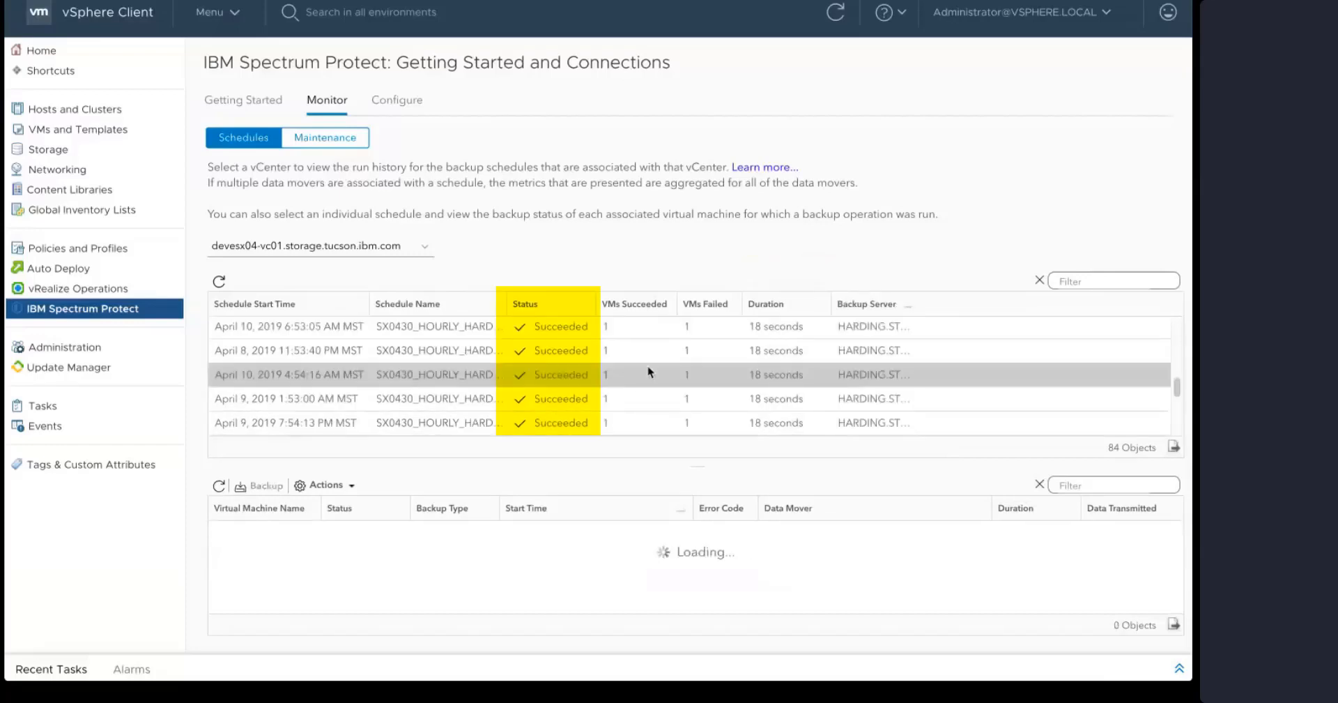
{"action": "left_click", "coordinate": [641, 354]}
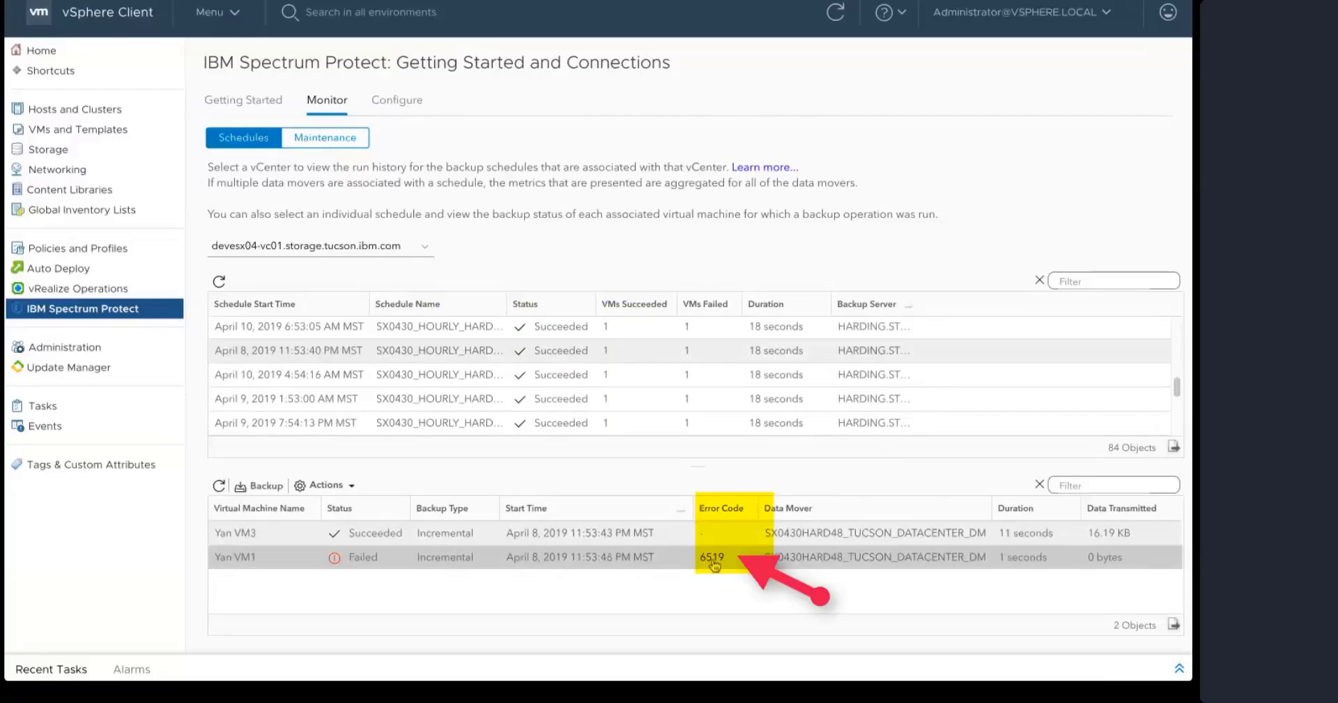
{"action": "left_click", "coordinate": [712, 557]}
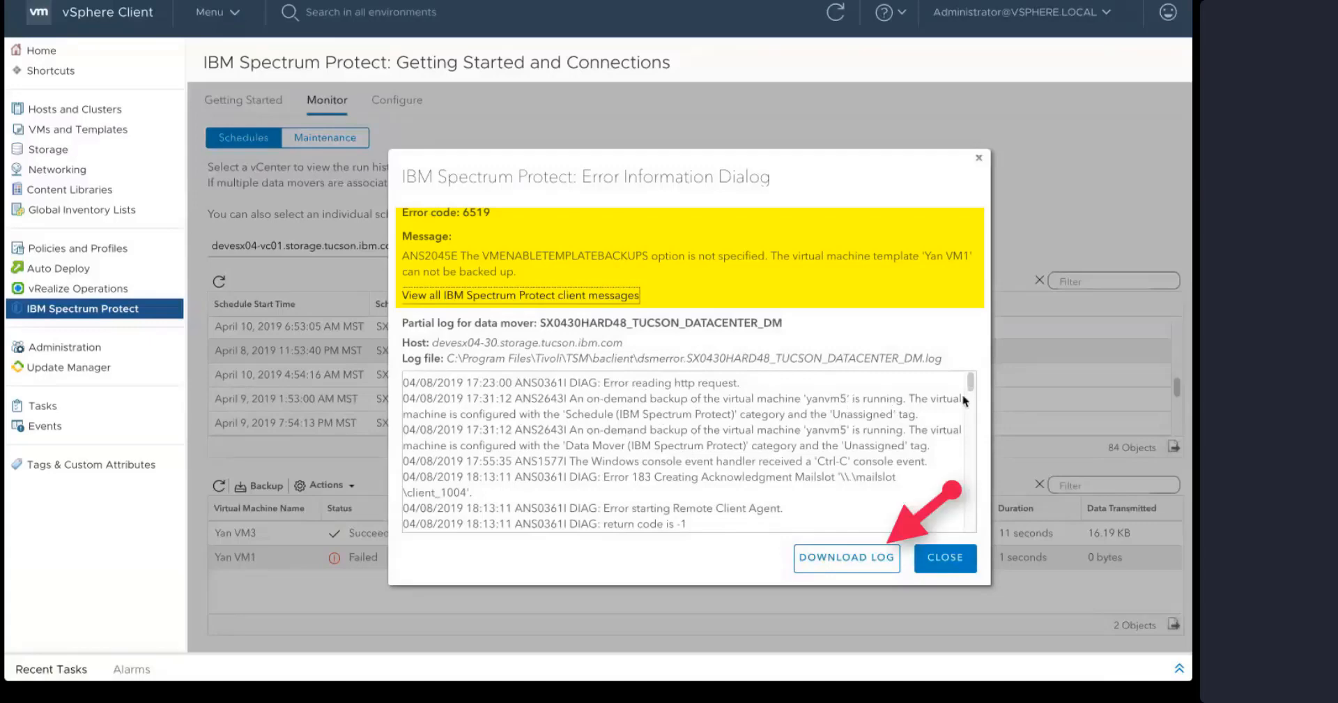
{"action": "scroll", "coordinate": [972, 394], "scroll_direction": "down", "scroll_amount": 5}
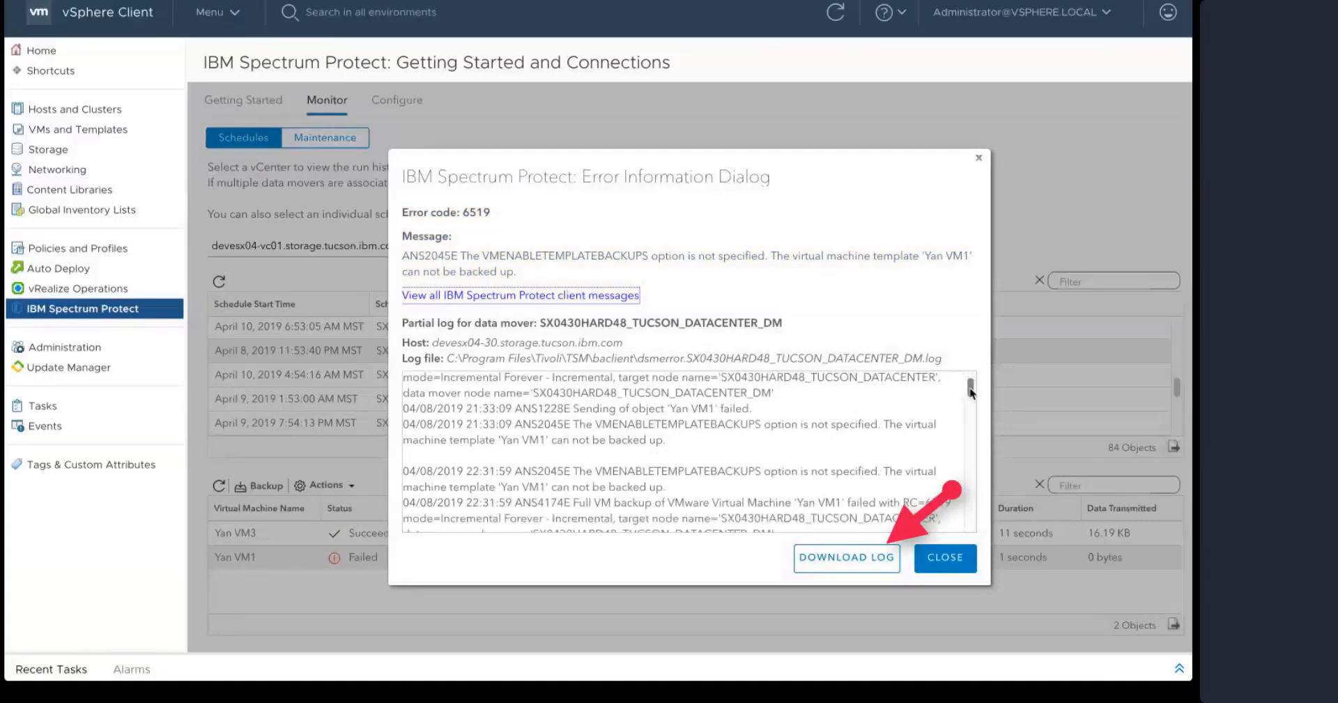
{"action": "left_click_drag", "start_coordinate": [973, 394], "coordinate": [972, 399]}
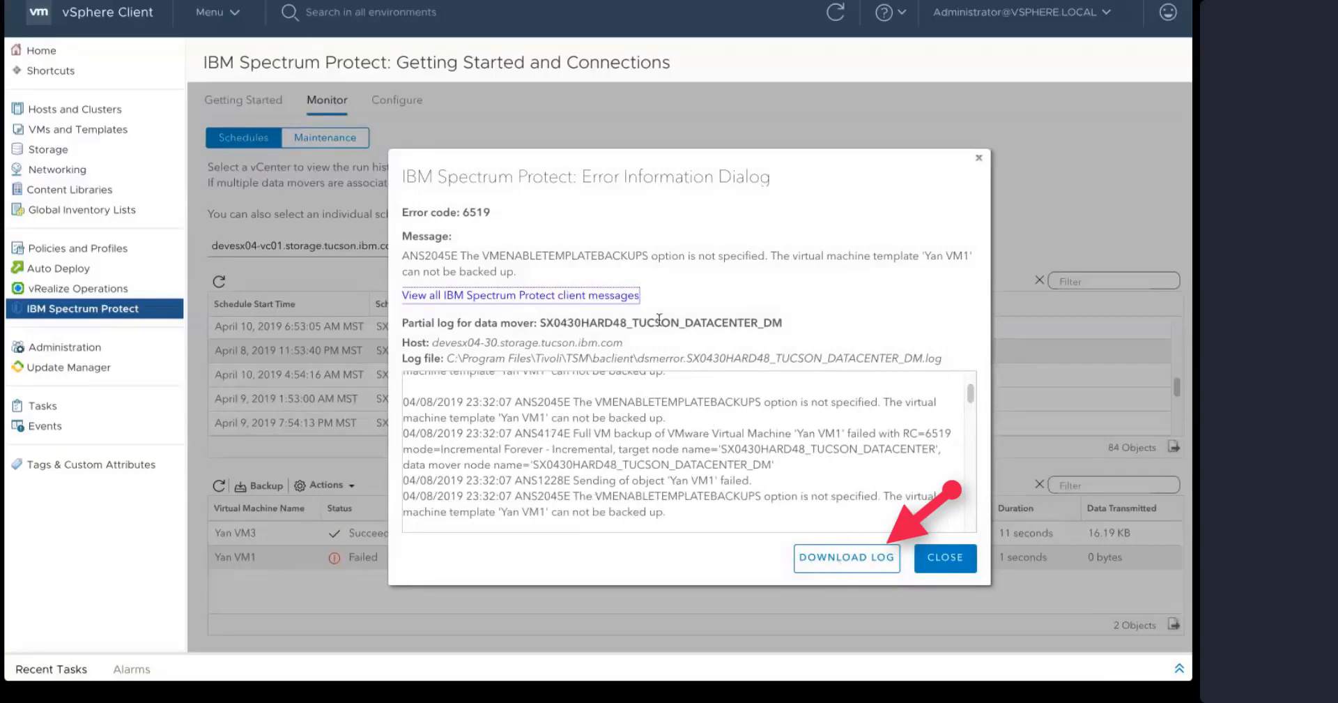
{"action": "left_click", "coordinate": [945, 557]}
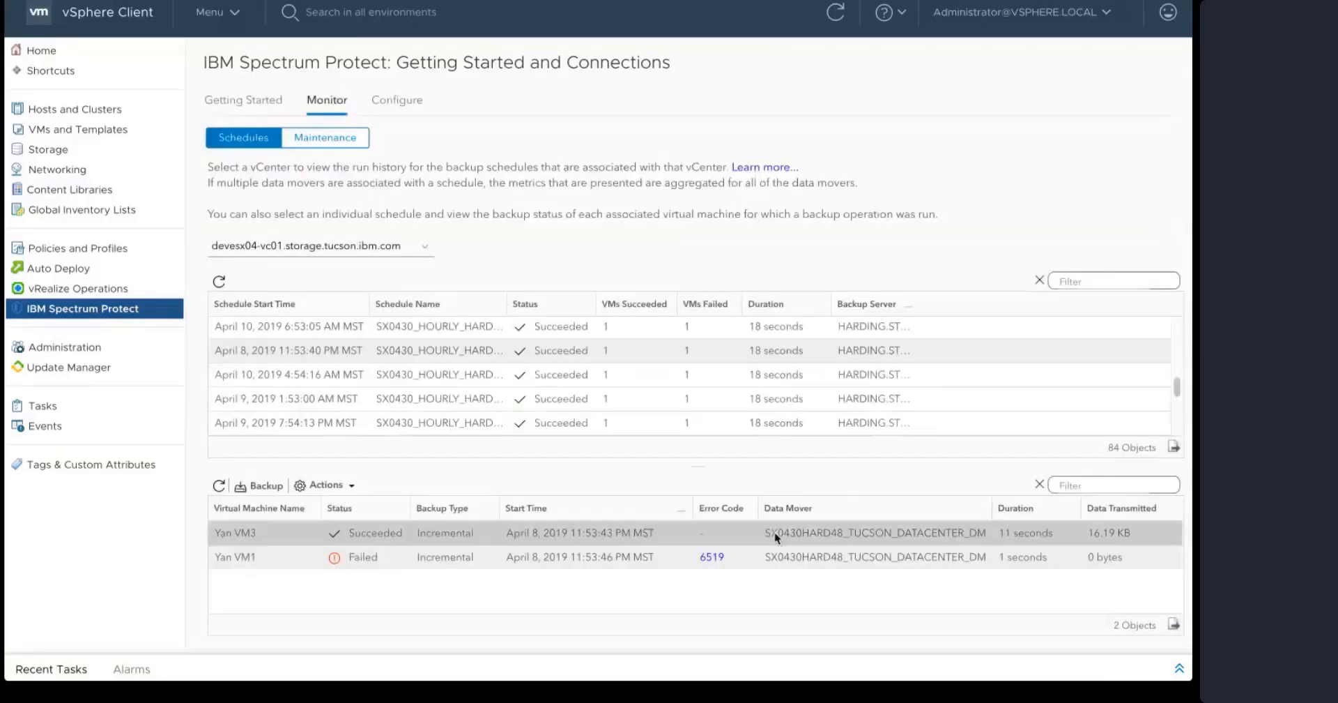
Switch to Maintenance, then browse the configured Backup Servers and Schedules pages
{"action": "left_click", "coordinate": [326, 137]}
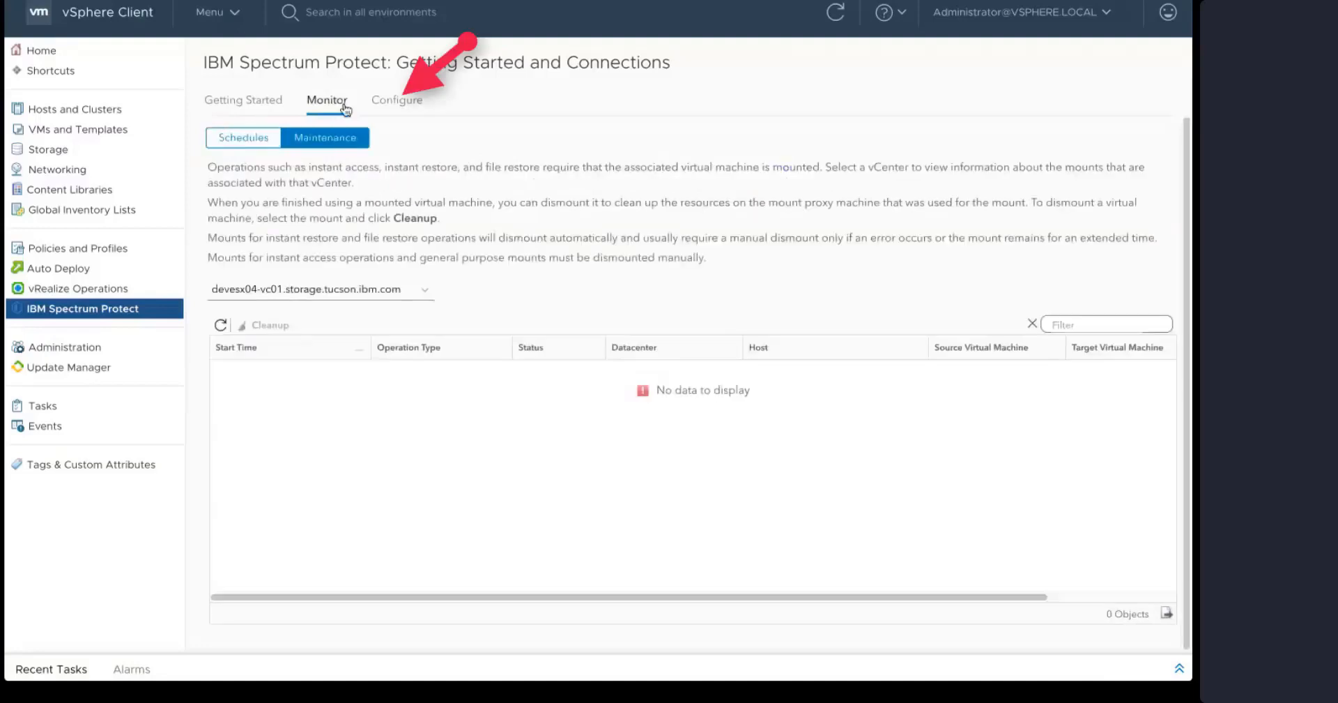
{"action": "left_click", "coordinate": [396, 105]}
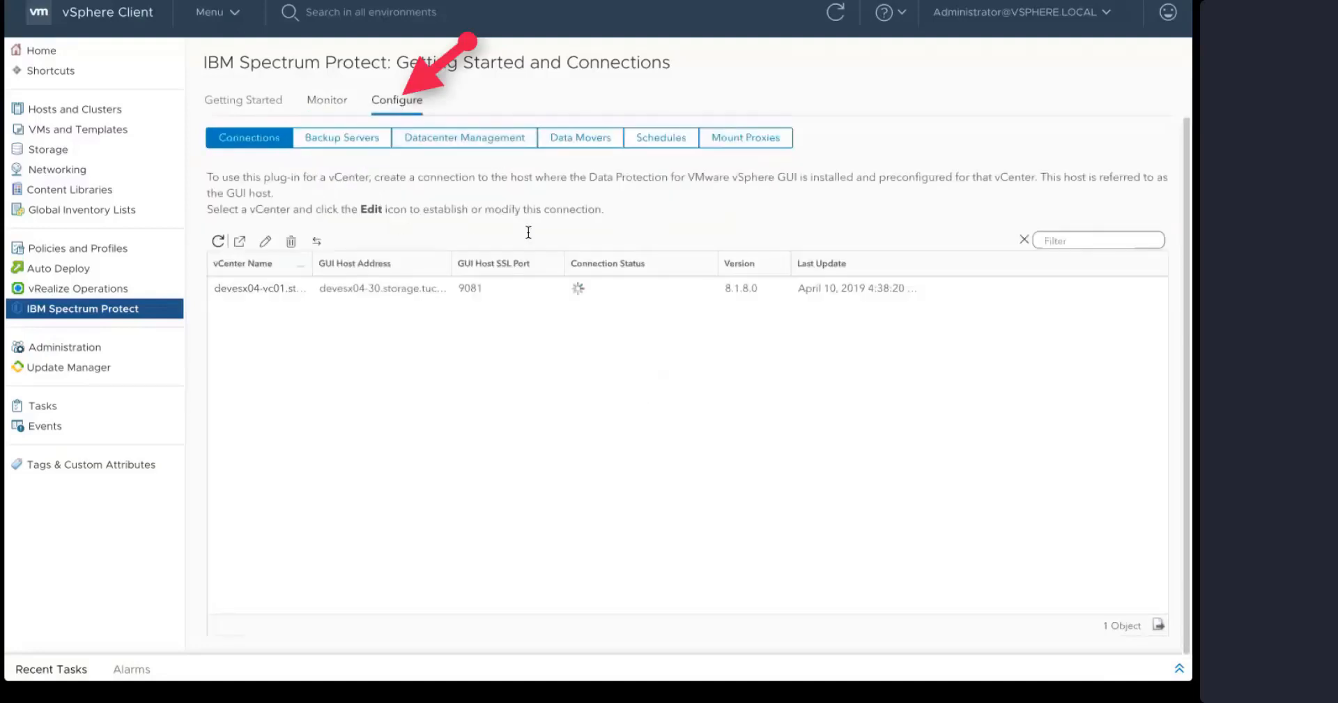
{"action": "left_click", "coordinate": [320, 138]}
{"action": "left_click", "coordinate": [634, 138]}
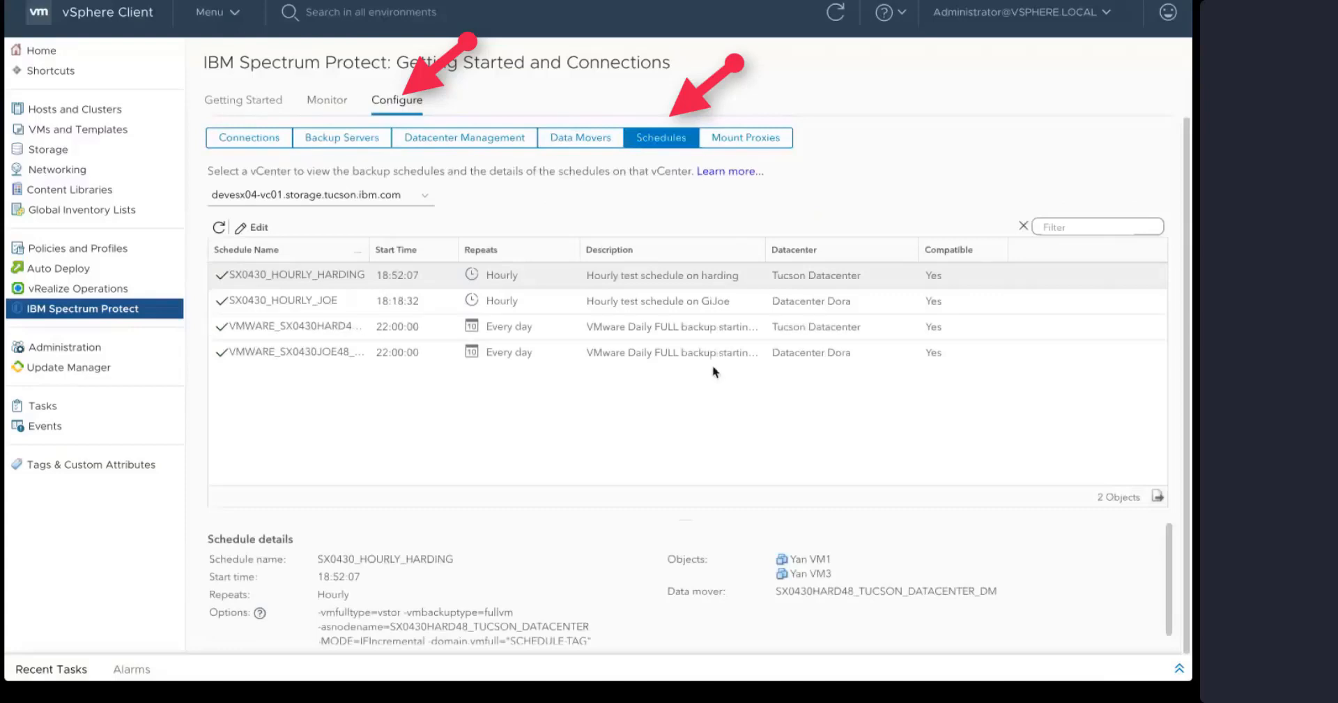
Inspect the HOURLY_JOE, HOURLY_HARDING and daily Tucson schedules, then show the mount proxies list
{"action": "left_click", "coordinate": [690, 302]}
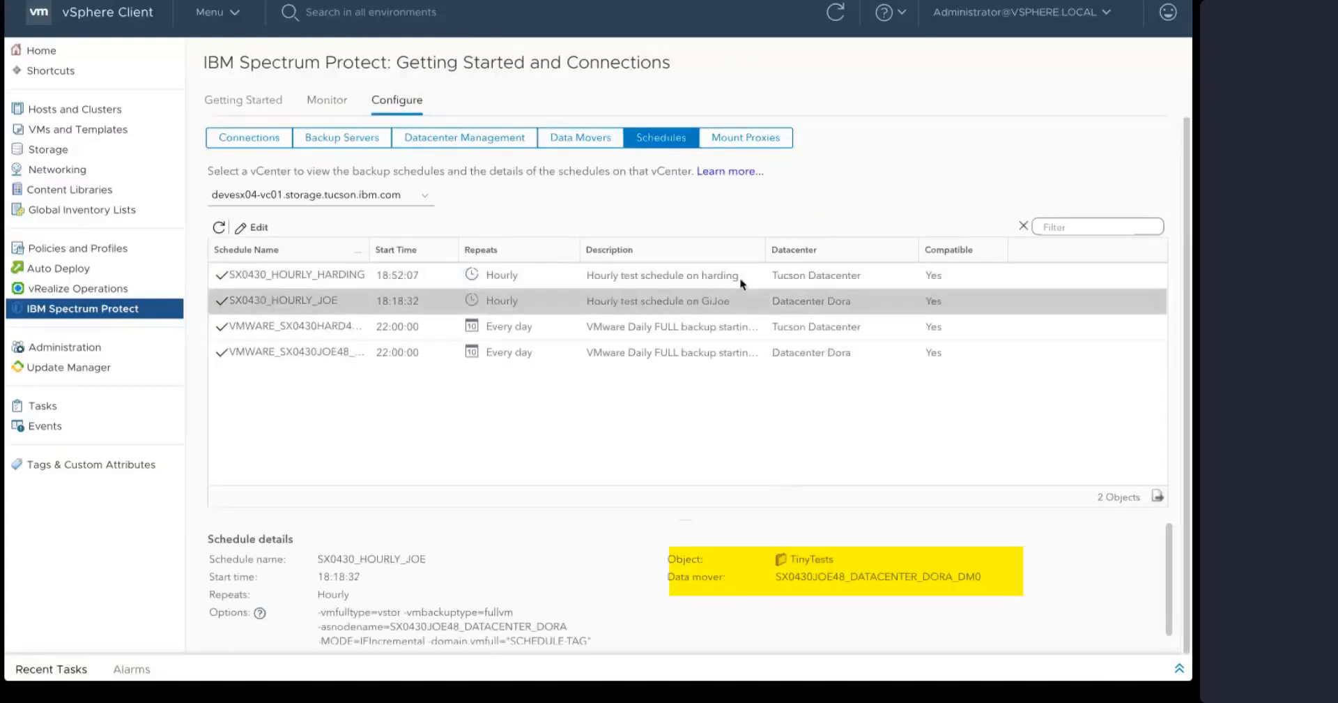
{"action": "left_click", "coordinate": [760, 275]}
{"action": "left_click", "coordinate": [752, 327]}
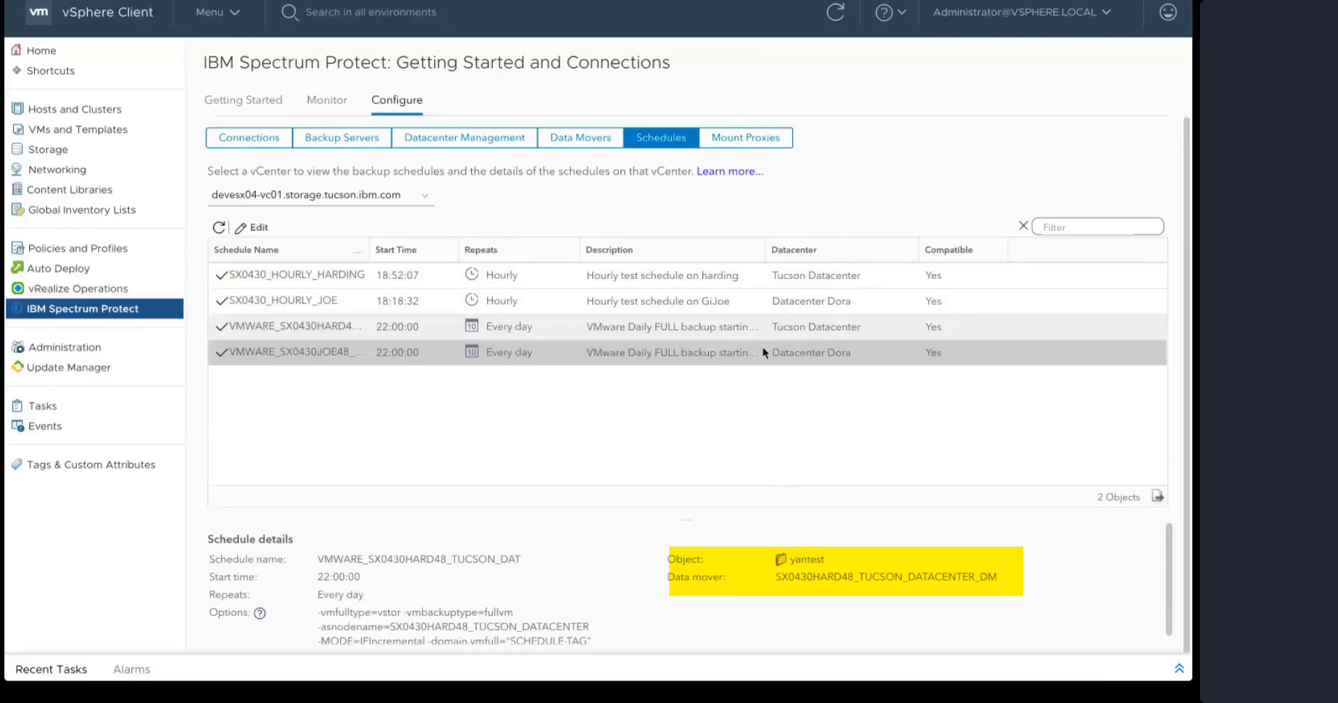
{"action": "left_click", "coordinate": [742, 138]}
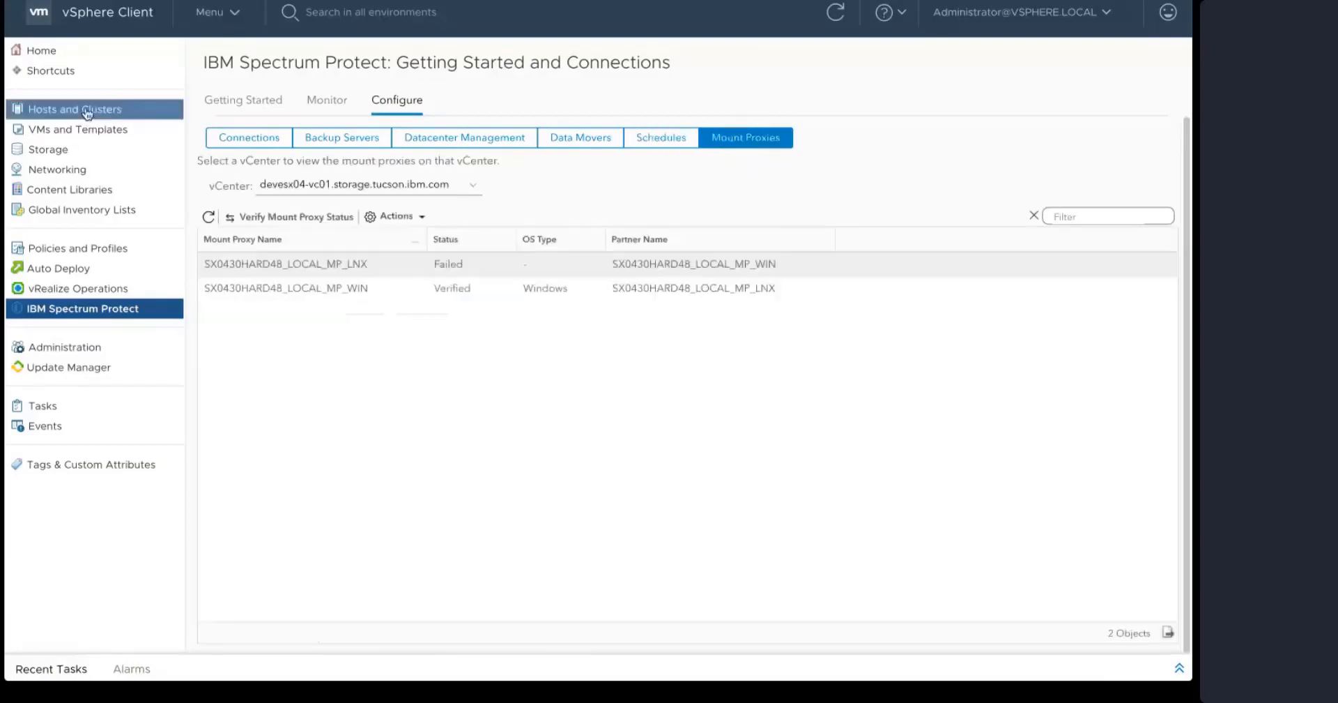
{"action": "left_click", "coordinate": [87, 110]}
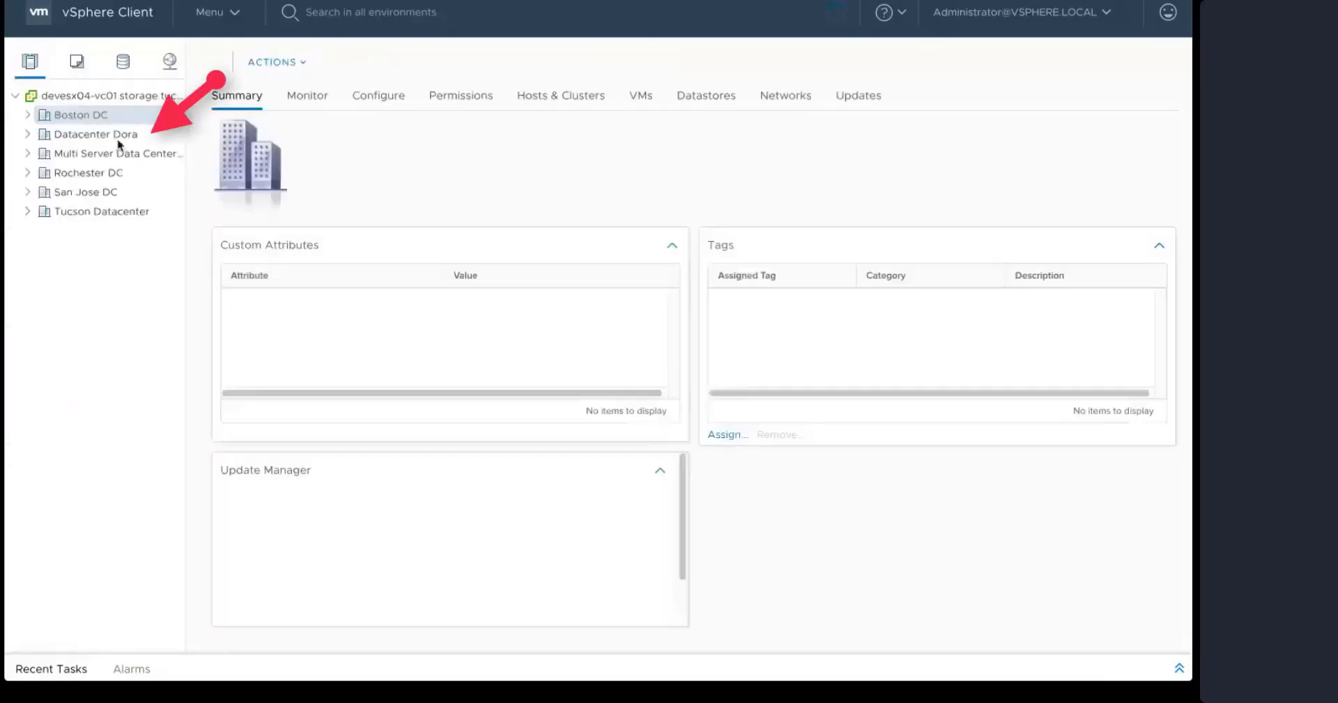
Monitor Datacenter Dora's VM backups and view TinyTest1 and Tiny Test 3 backup history
{"action": "left_click", "coordinate": [113, 132]}
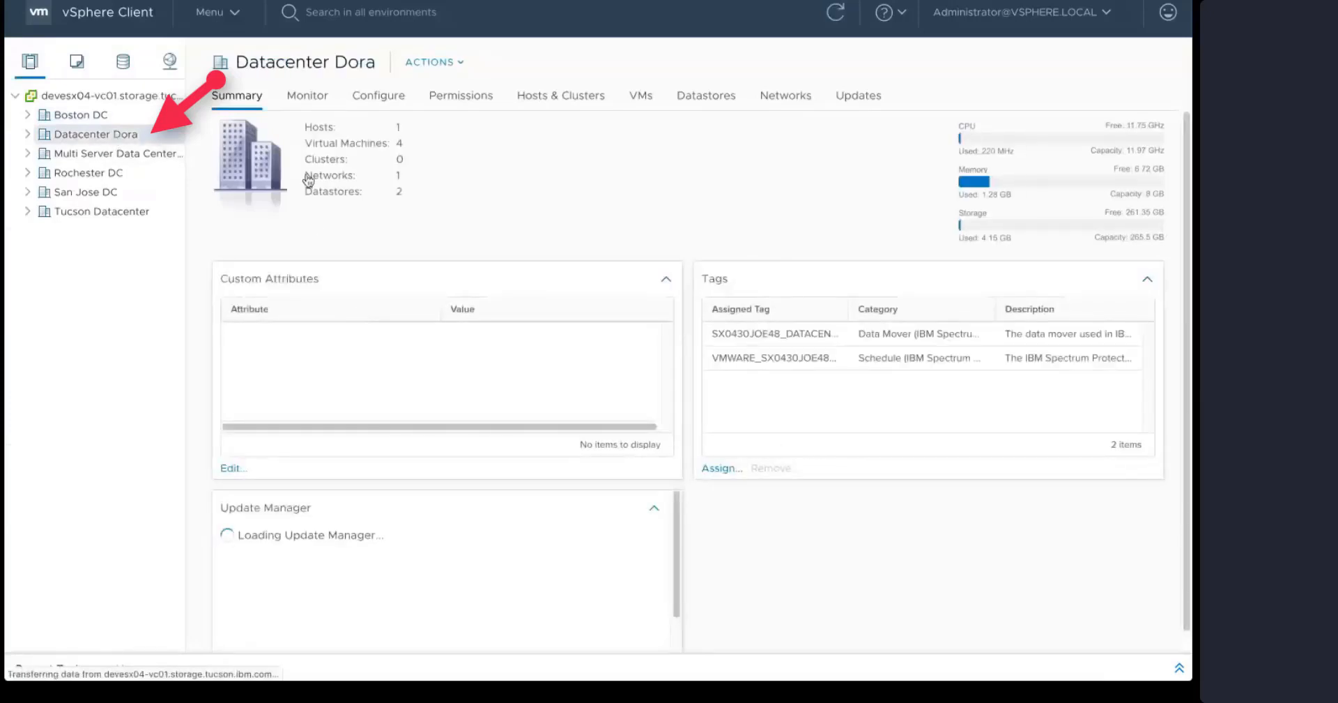
{"action": "left_click", "coordinate": [307, 96]}
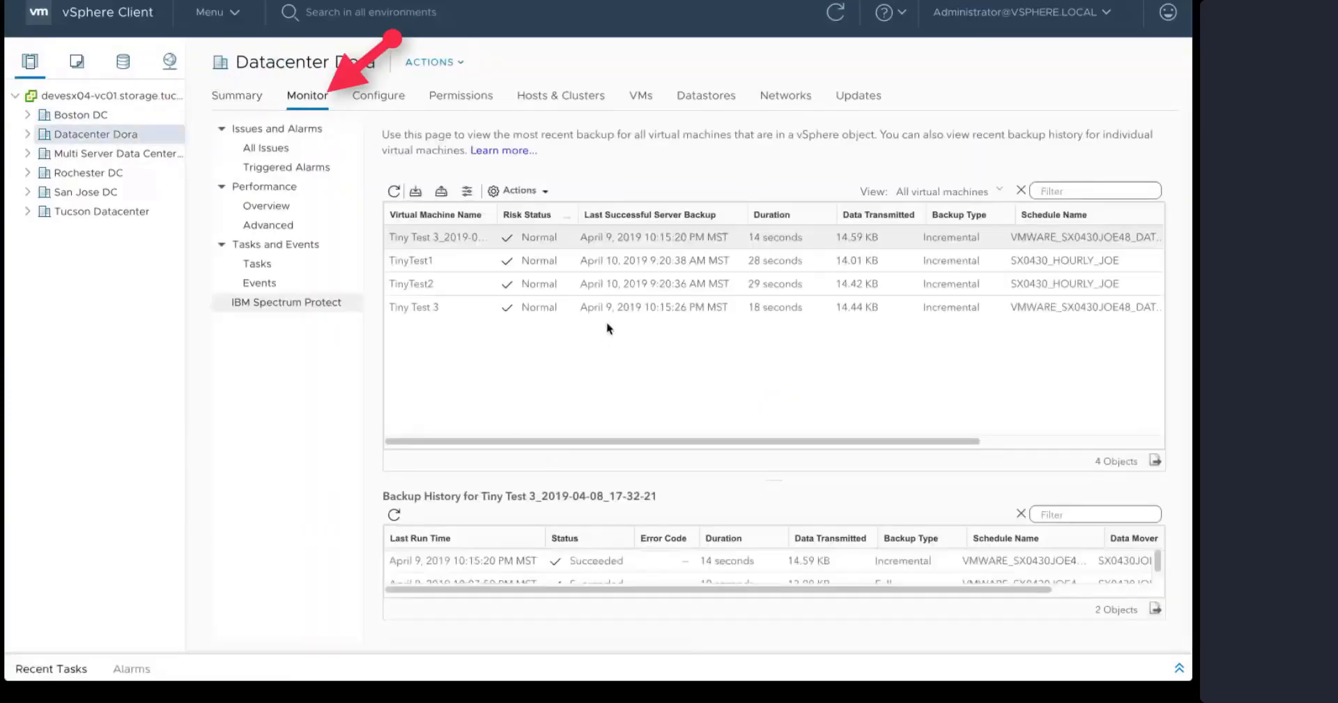
{"action": "left_click", "coordinate": [547, 267]}
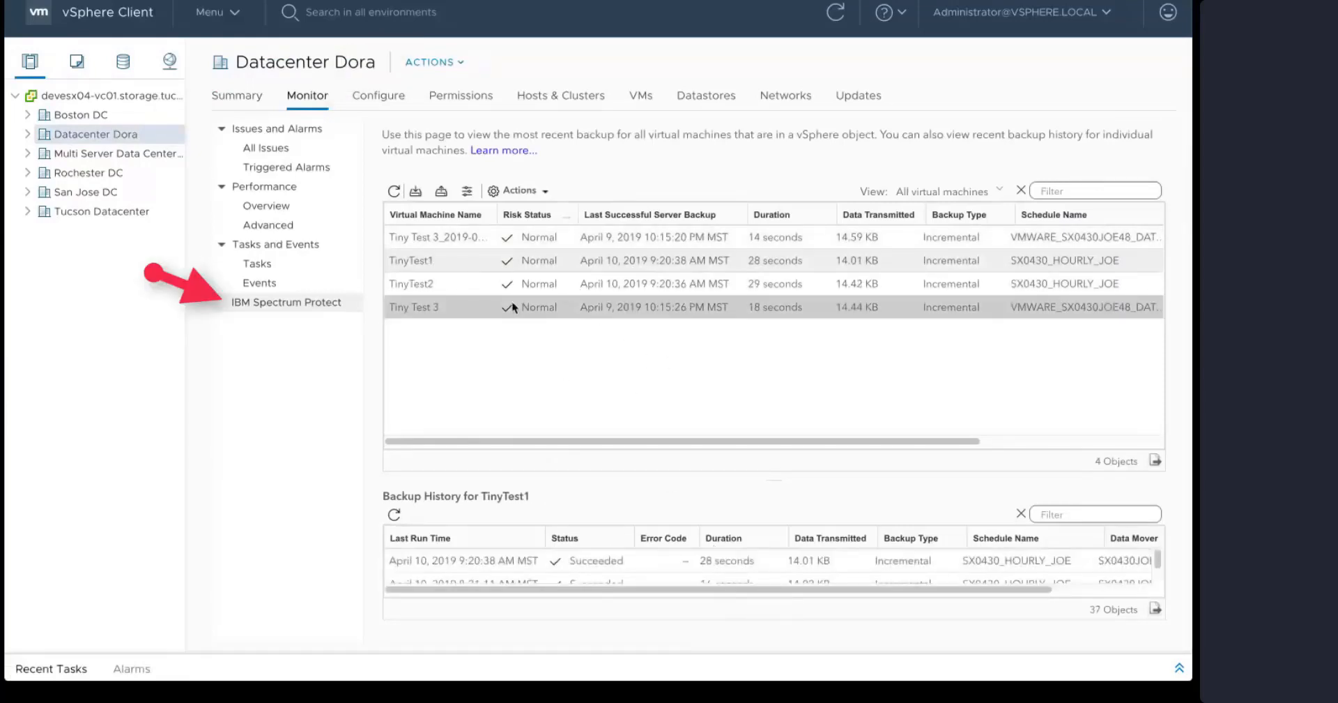
{"action": "left_click", "coordinate": [598, 308]}
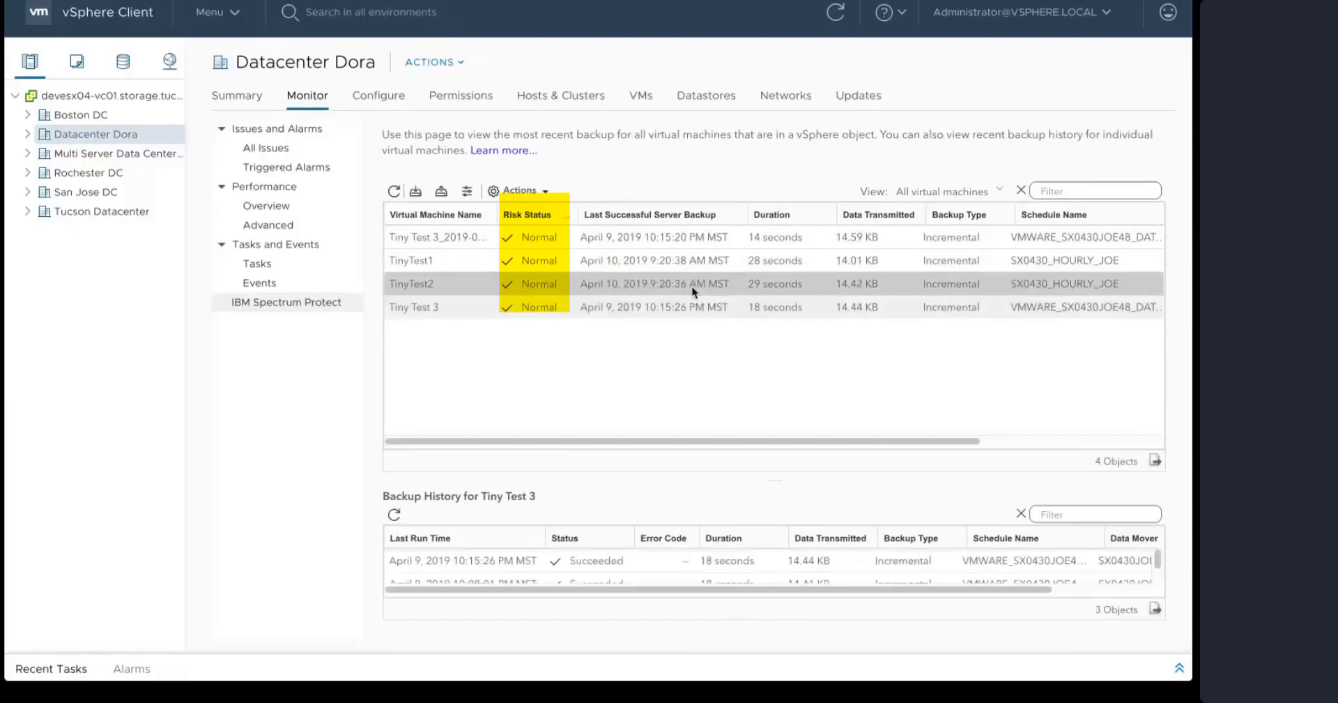
{"action": "left_click", "coordinate": [680, 262]}
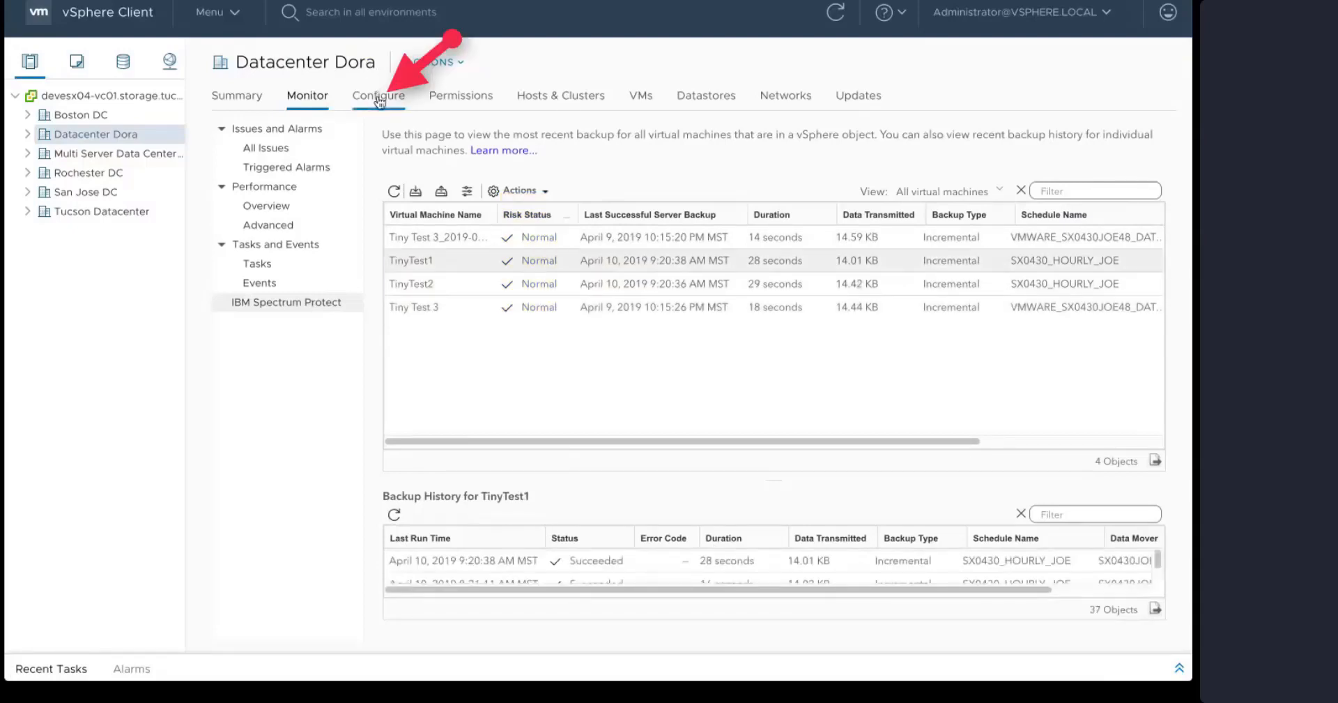
Review Datacenter Dora's backup policy schedules in the editor and cancel without saving changes
{"action": "left_click", "coordinate": [285, 207]}
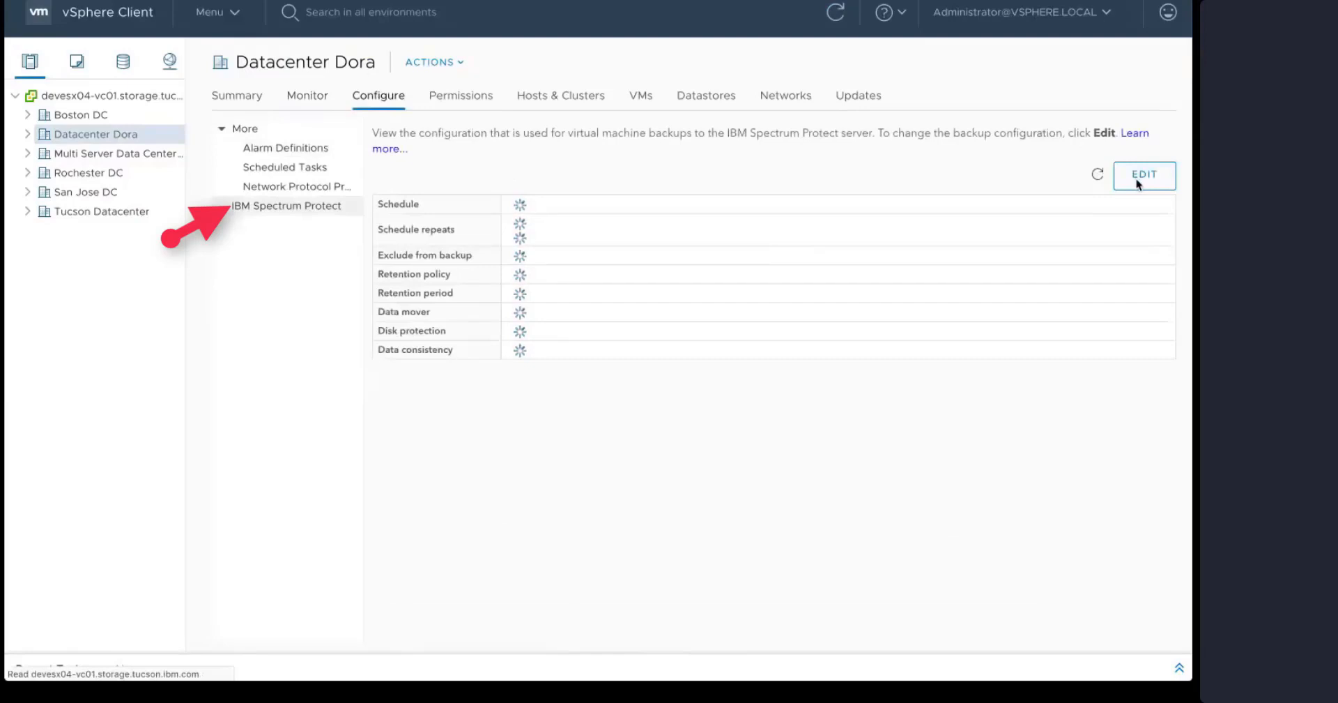
{"action": "left_click", "coordinate": [1143, 177]}
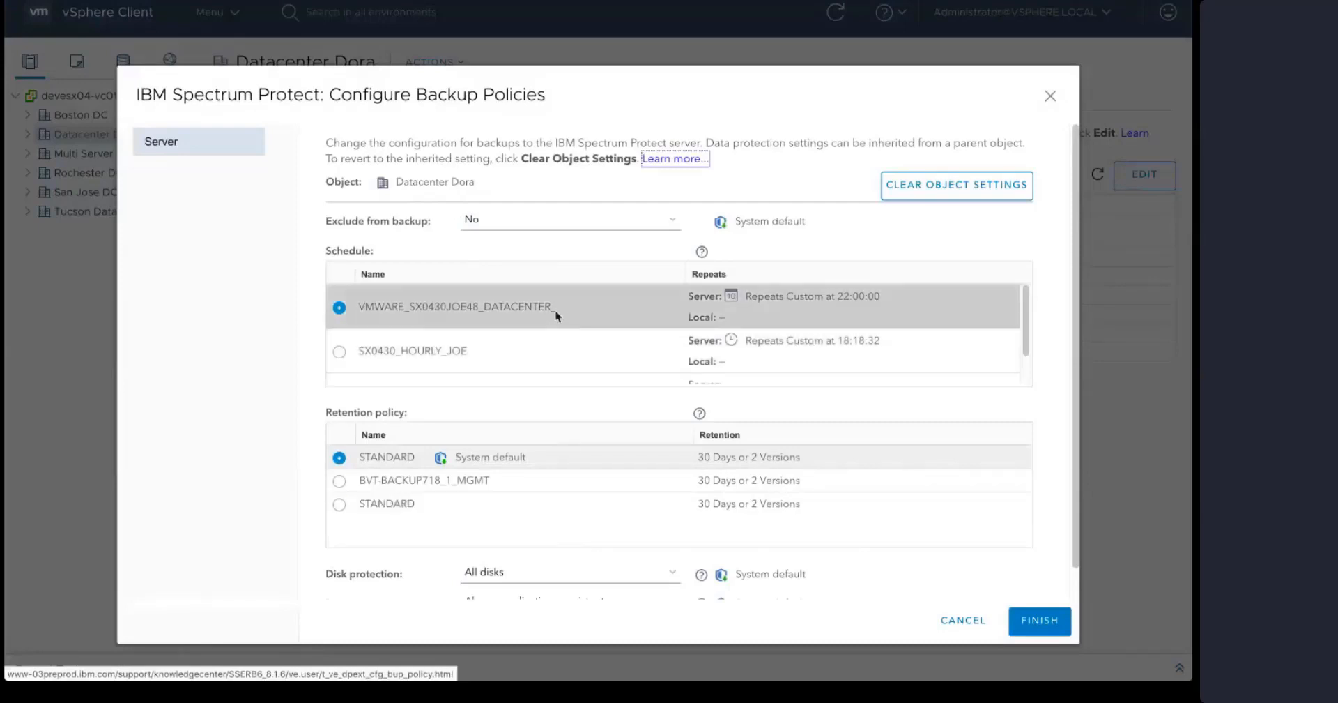
{"action": "left_click_drag", "start_coordinate": [1025, 322], "coordinate": [1025, 352]}
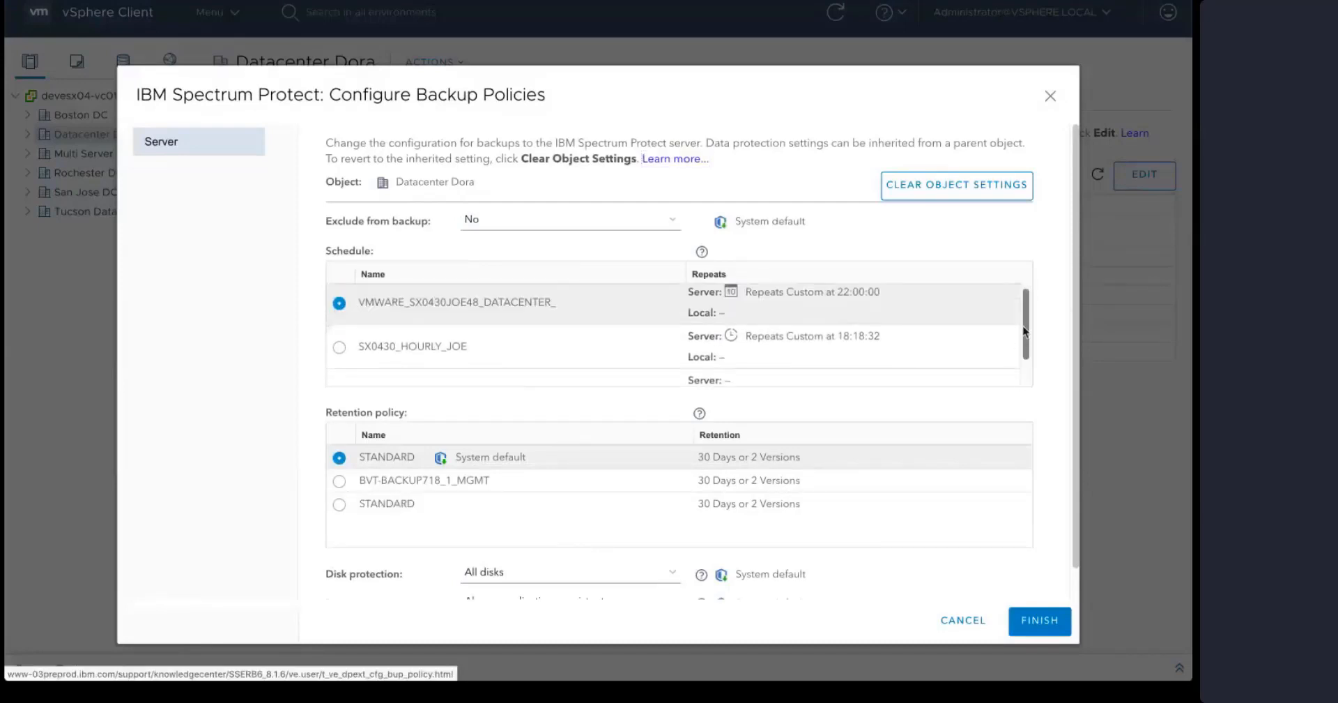
{"action": "left_click_drag", "start_coordinate": [1024, 332], "coordinate": [1024, 352]}
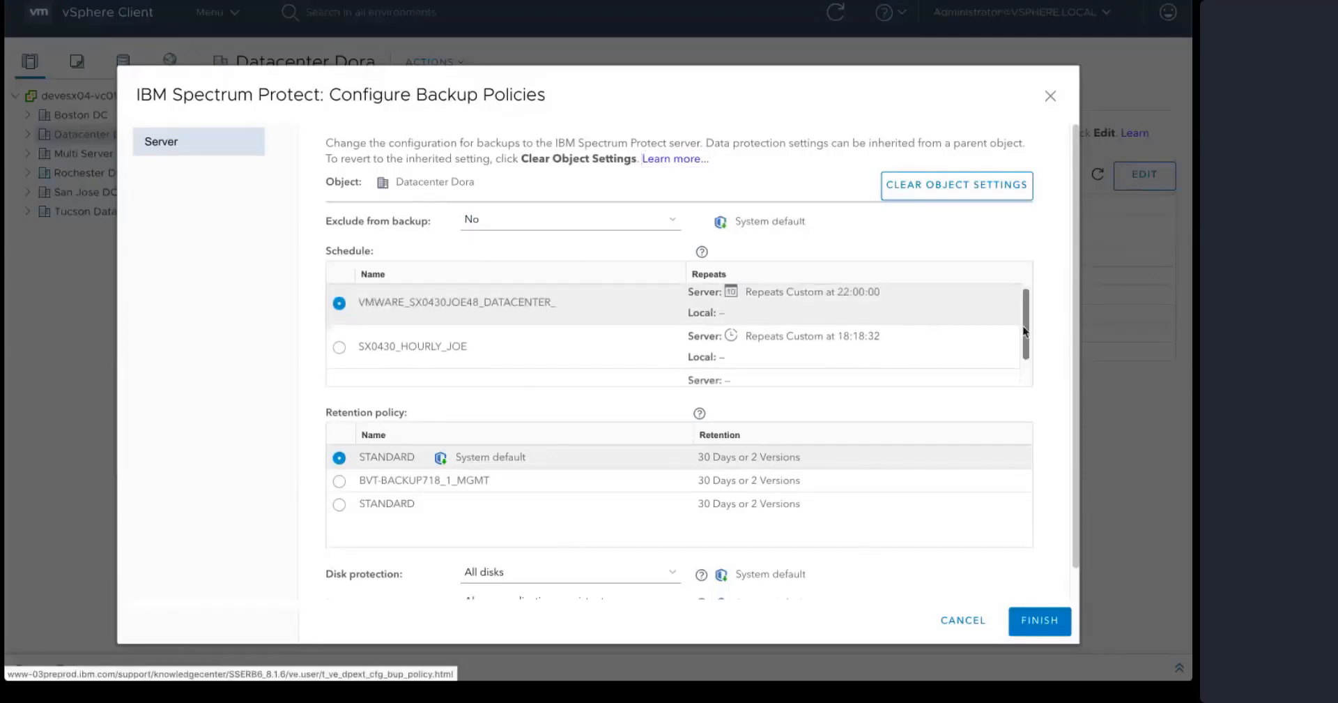
{"action": "left_click_drag", "start_coordinate": [1024, 332], "coordinate": [1024, 352]}
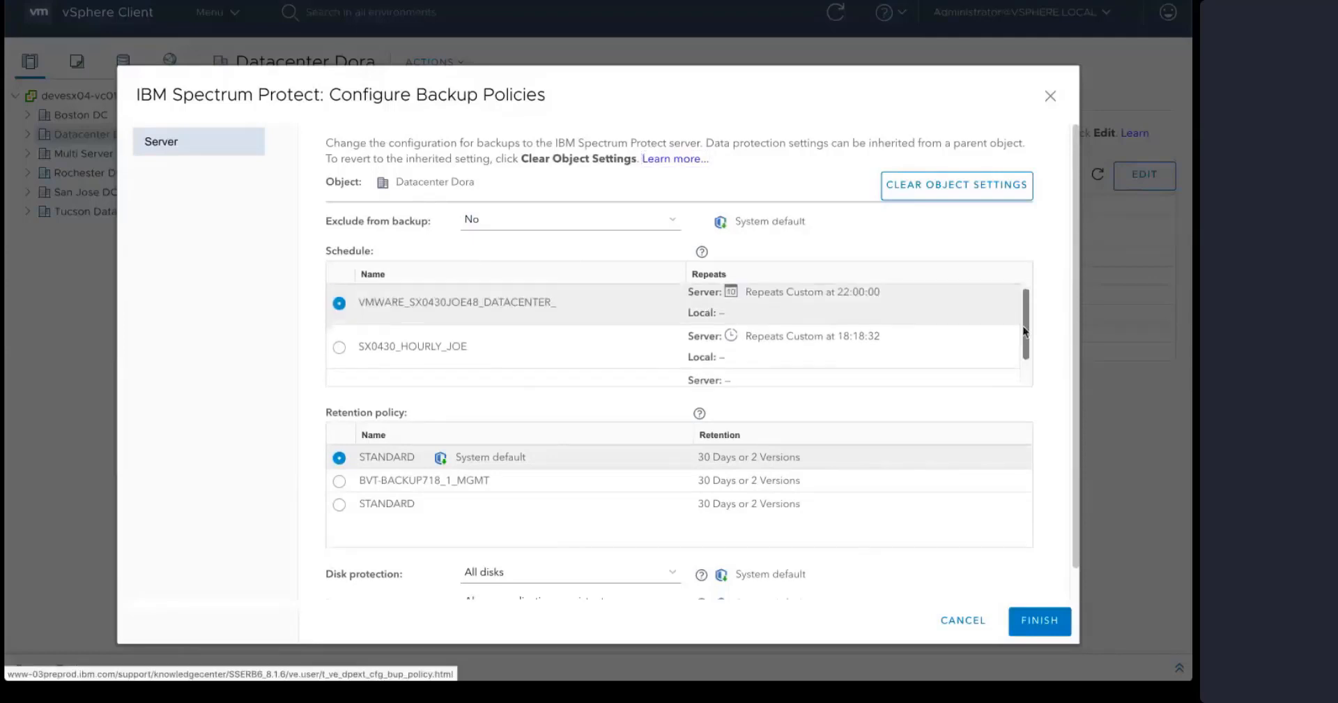
{"action": "left_click_drag", "start_coordinate": [1023, 332], "coordinate": [1024, 352]}
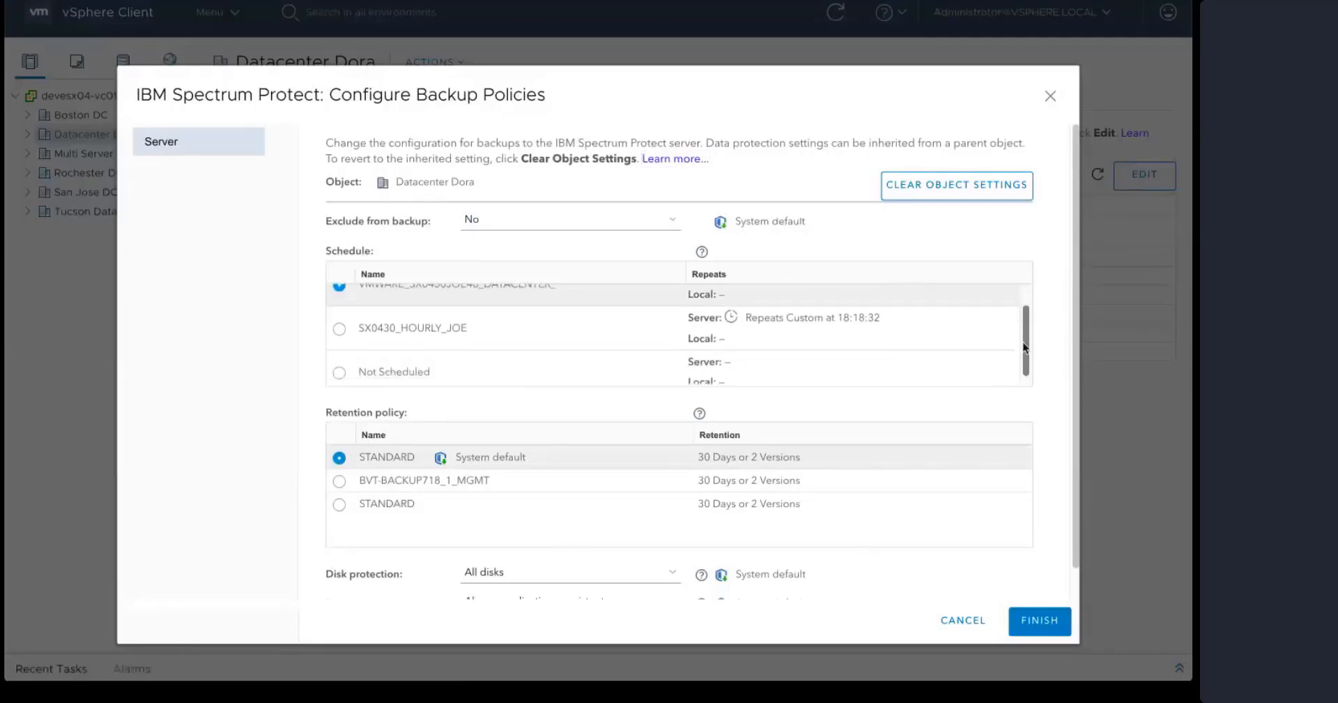
{"action": "left_click_drag", "start_coordinate": [1023, 332], "coordinate": [1025, 352]}
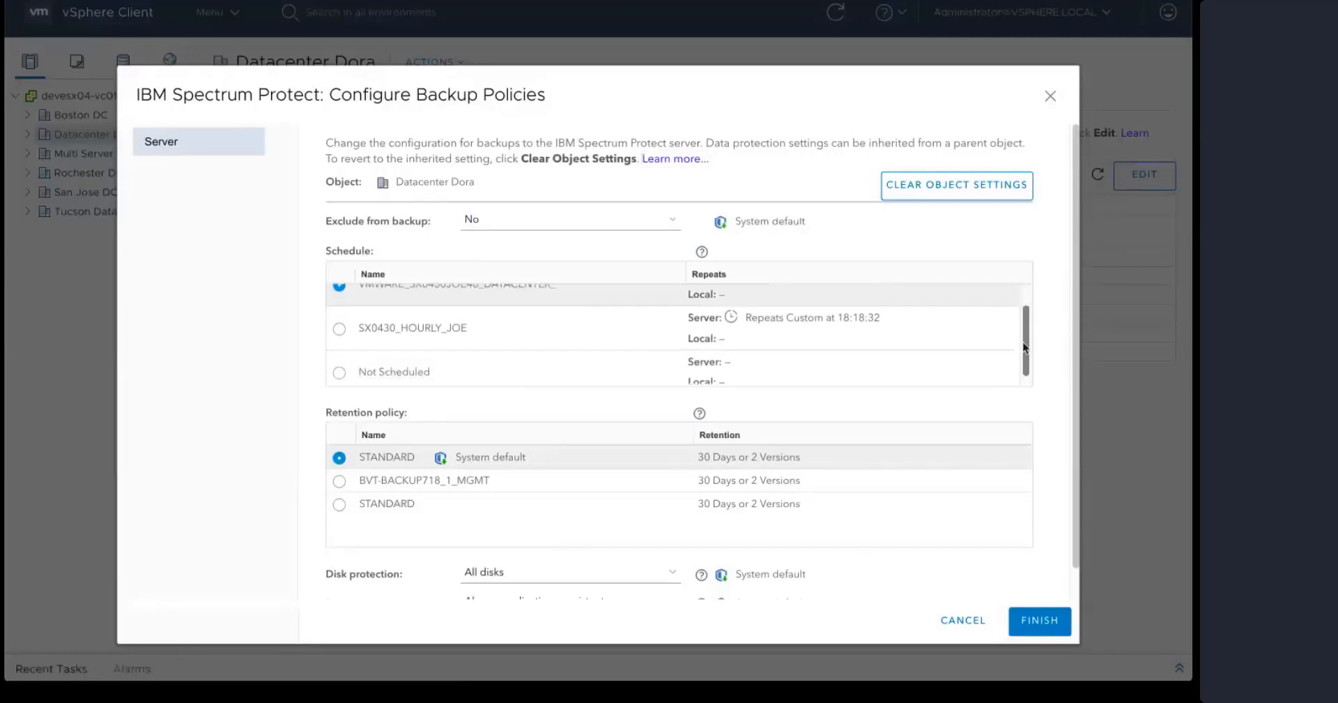
{"action": "left_click_drag", "start_coordinate": [1023, 332], "coordinate": [1024, 352]}
{"action": "left_click_drag", "start_coordinate": [1023, 332], "coordinate": [1025, 352]}
{"action": "left_click_drag", "start_coordinate": [1024, 332], "coordinate": [1024, 344]}
{"action": "left_click_drag", "start_coordinate": [1023, 332], "coordinate": [1025, 352]}
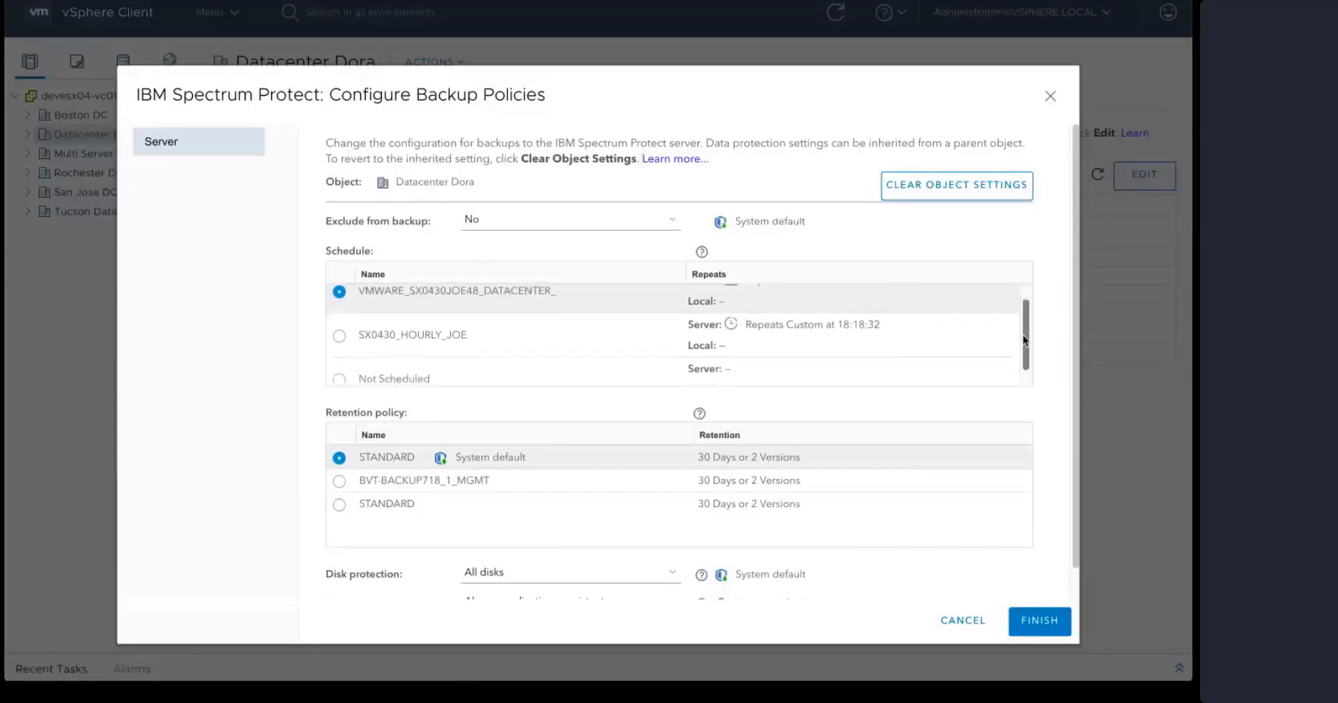
{"action": "left_click_drag", "start_coordinate": [1023, 332], "coordinate": [1025, 352]}
{"action": "left_click_drag", "start_coordinate": [1024, 332], "coordinate": [1025, 352]}
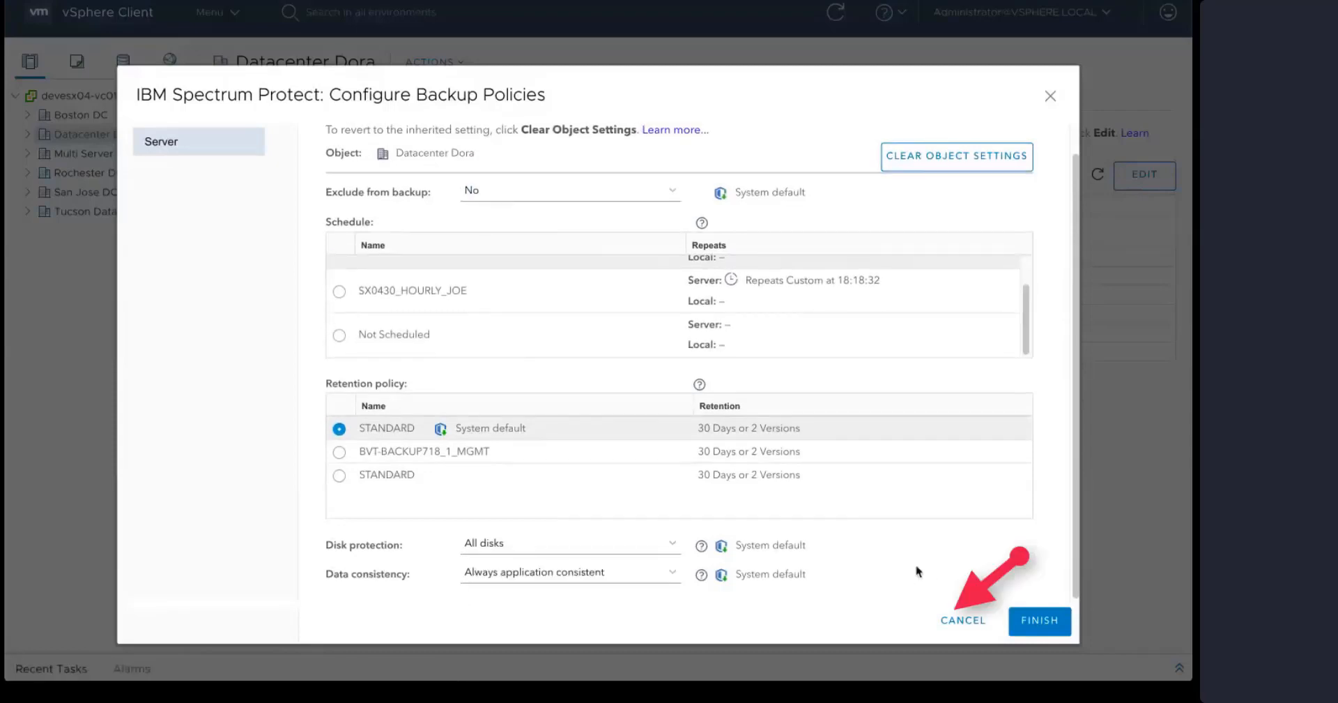
{"action": "left_click", "coordinate": [976, 623]}
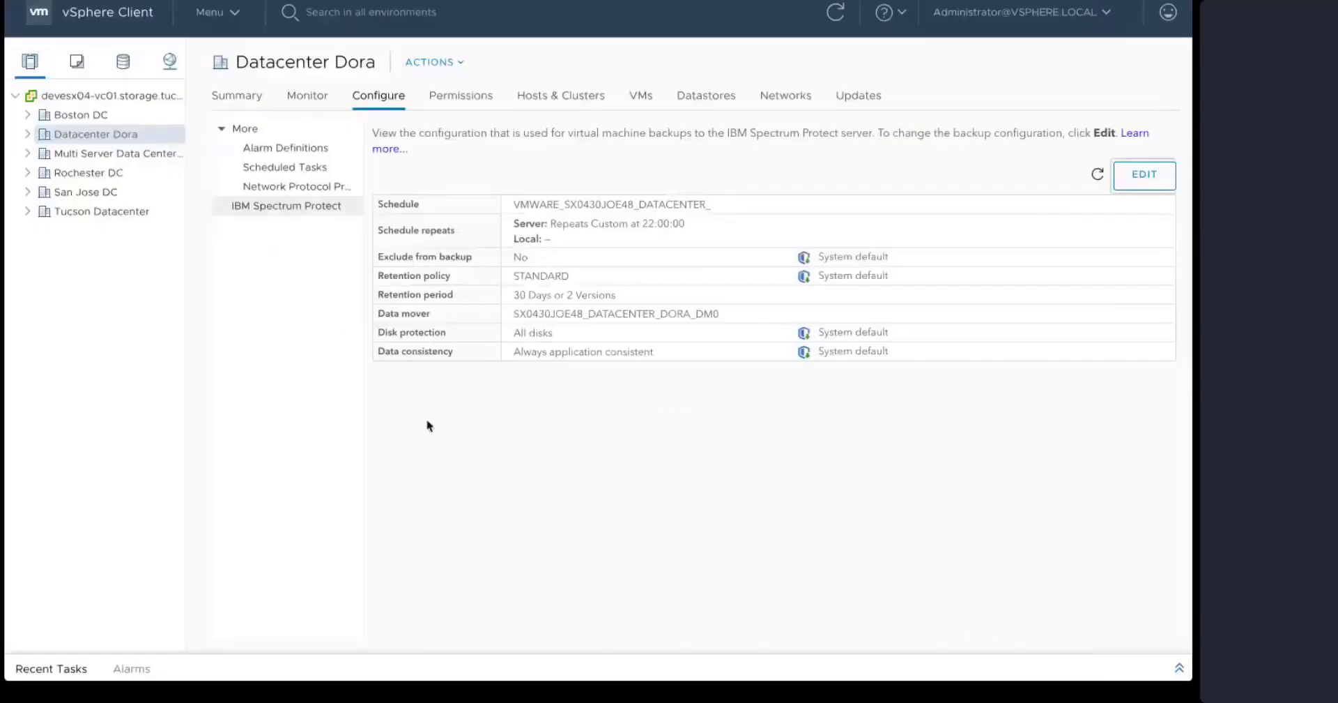
Expand Datacenter Dora and its host to open the Tiny Test 3 VM
{"action": "left_click", "coordinate": [28, 136]}
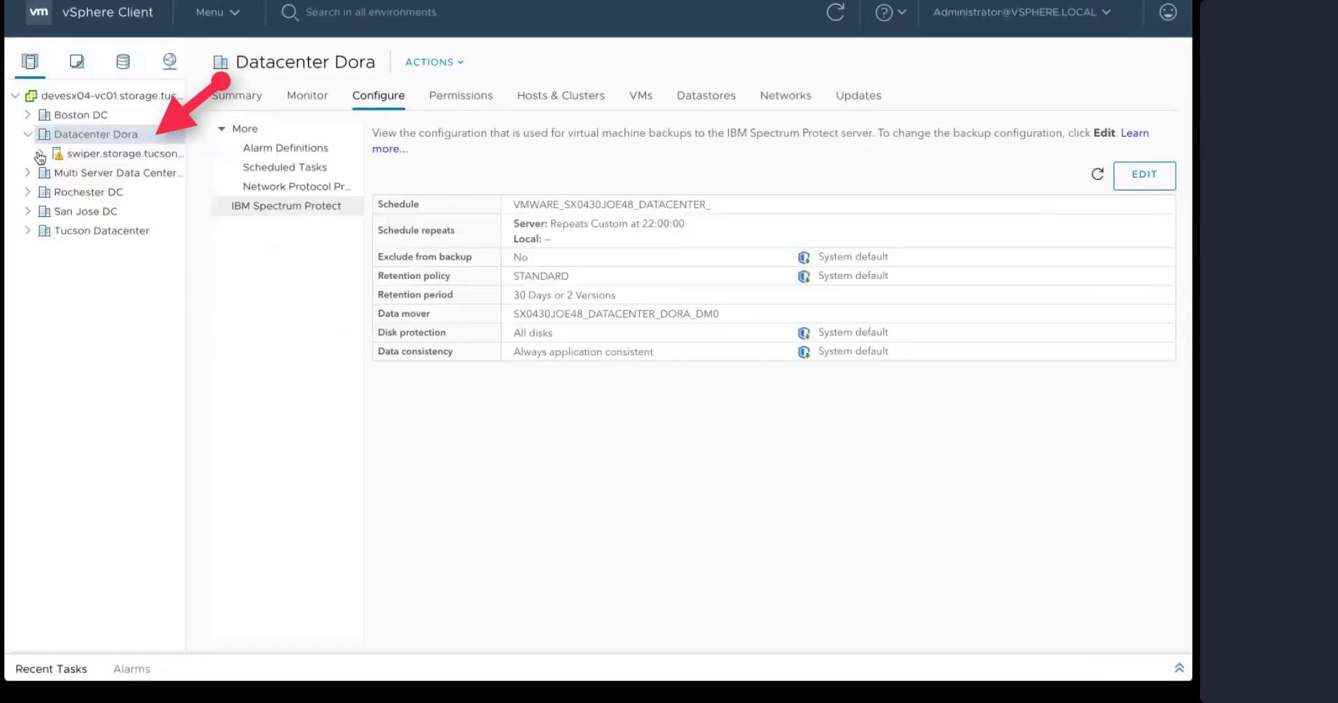
{"action": "left_click", "coordinate": [39, 154]}
{"action": "left_click", "coordinate": [84, 174]}
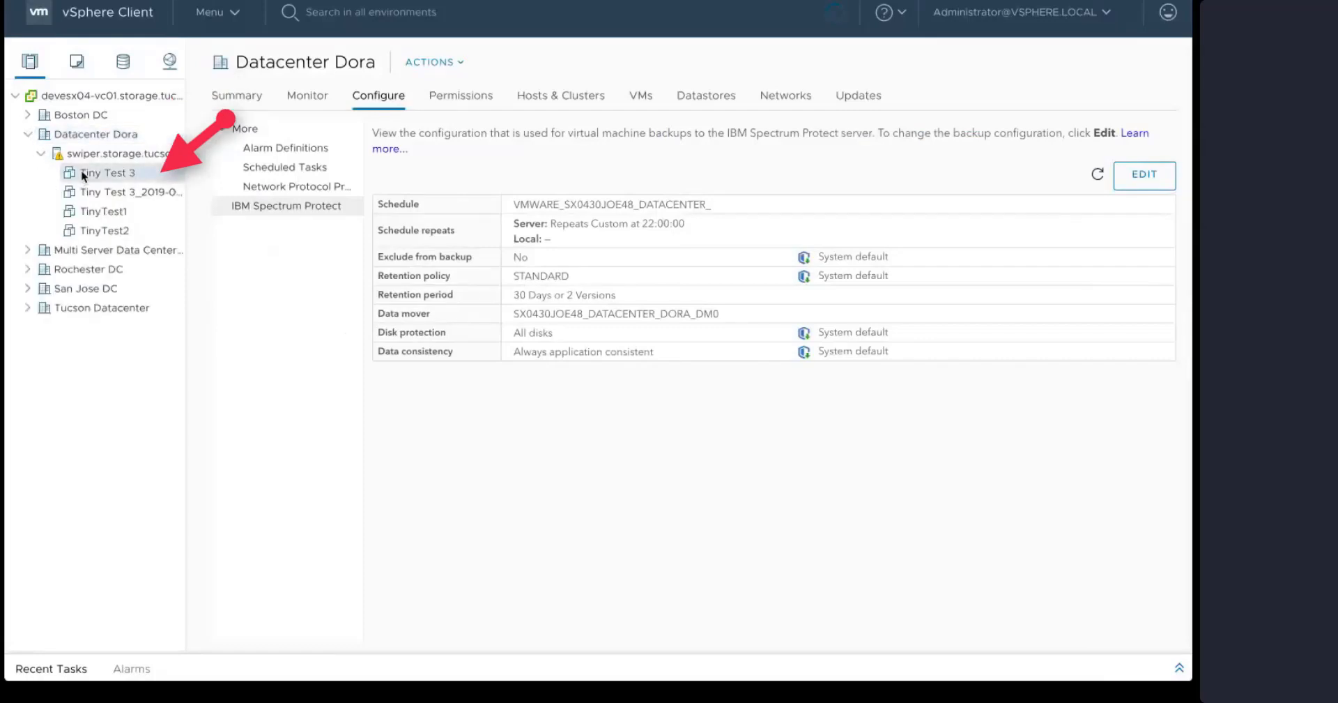
Check Tiny Test 3's Spectrum Protect backup data mover options, then cancel the backup
{"action": "right_click", "coordinate": [83, 175]}
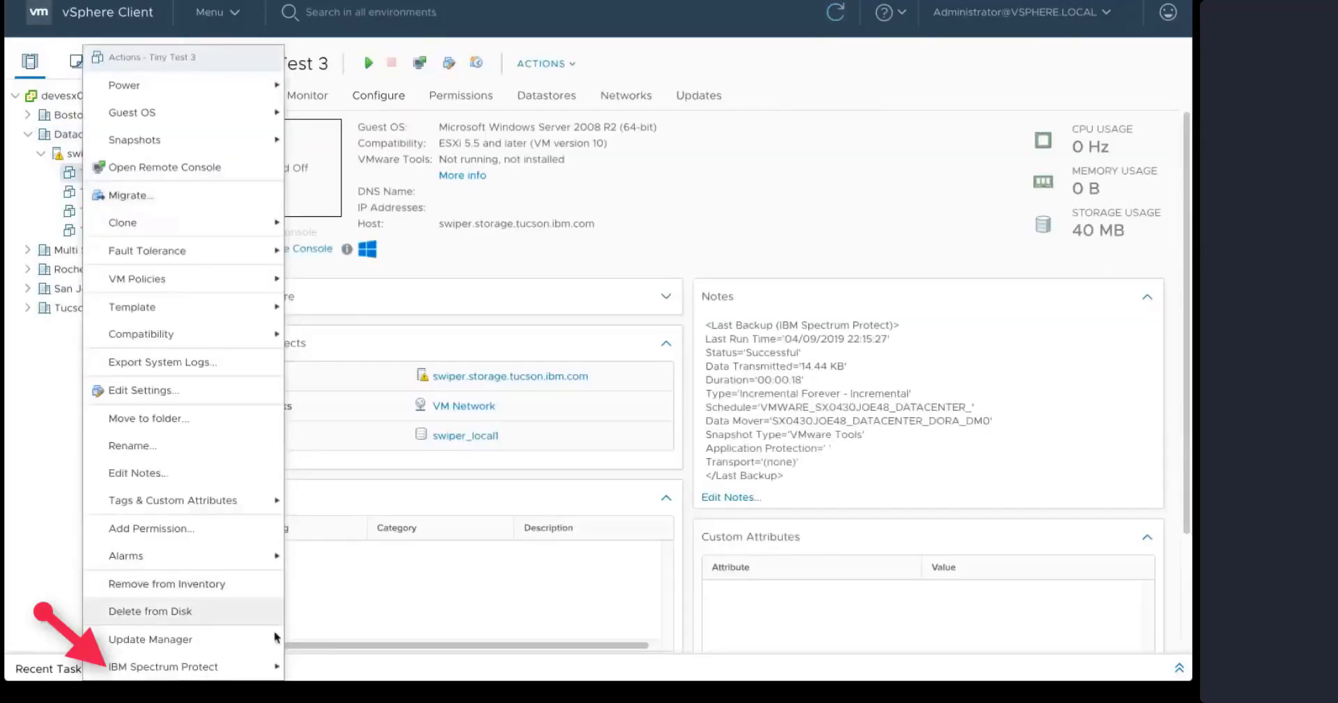
{"action": "mouse_move", "coordinate": [275, 666]}
{"action": "left_click", "coordinate": [348, 617]}
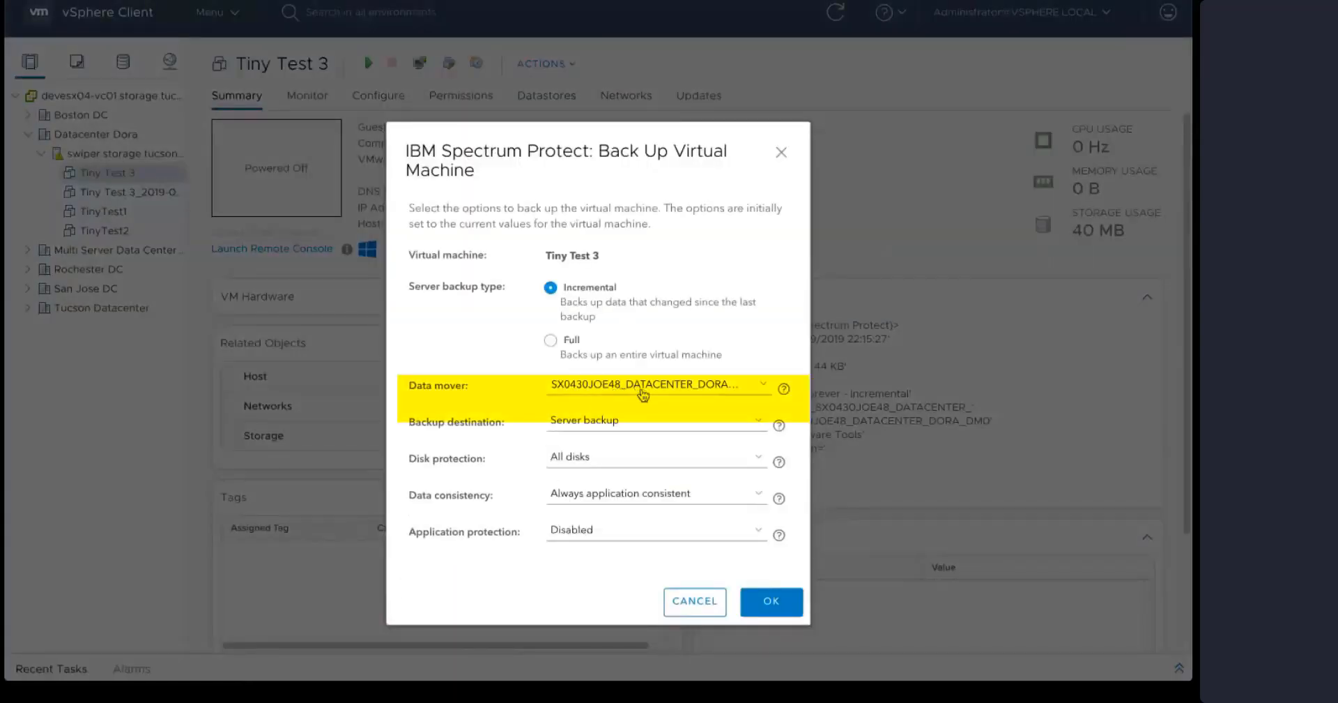
{"action": "left_click", "coordinate": [643, 394]}
{"action": "left_click", "coordinate": [606, 397]}
{"action": "left_click", "coordinate": [706, 608]}
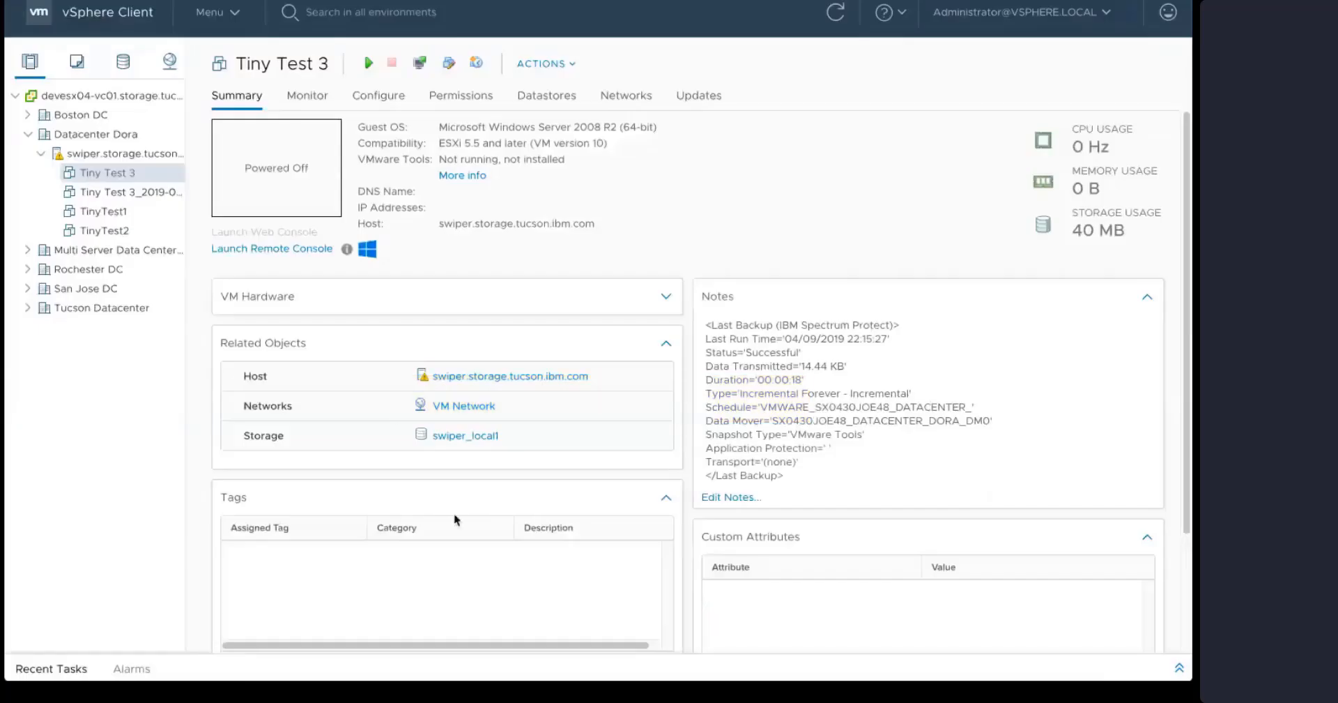
Start a Tiny Test 3 restore from the April 9 restore point using Instant restore
{"action": "right_click", "coordinate": [98, 174]}
{"action": "mouse_move", "coordinate": [279, 666]}
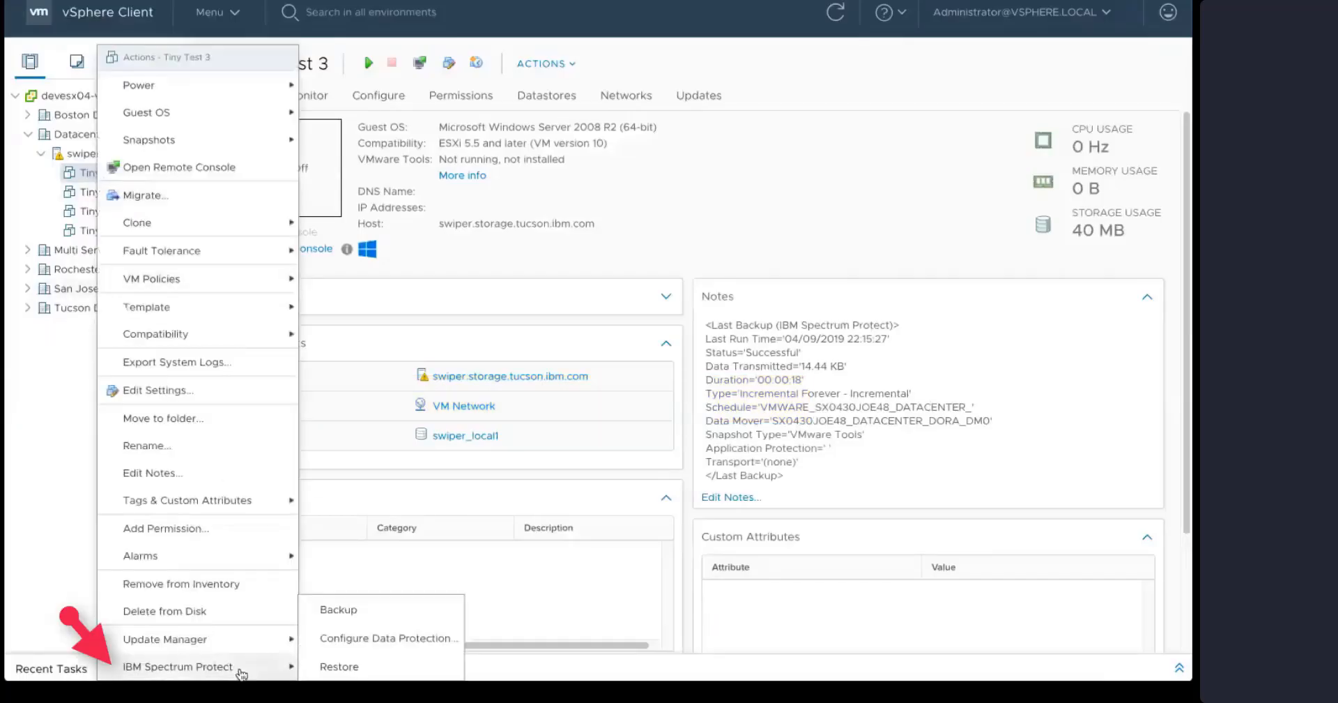
{"action": "left_click", "coordinate": [340, 667]}
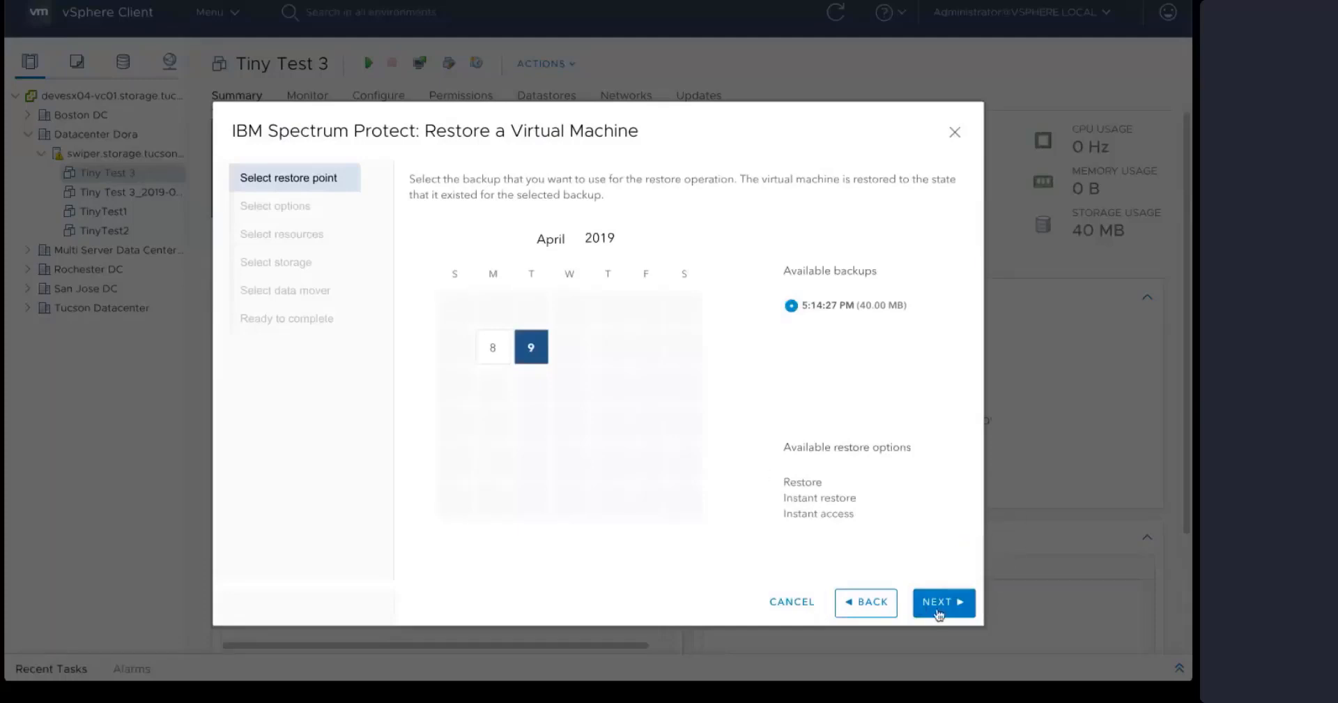
{"action": "left_click", "coordinate": [942, 603]}
{"action": "left_click", "coordinate": [418, 317]}
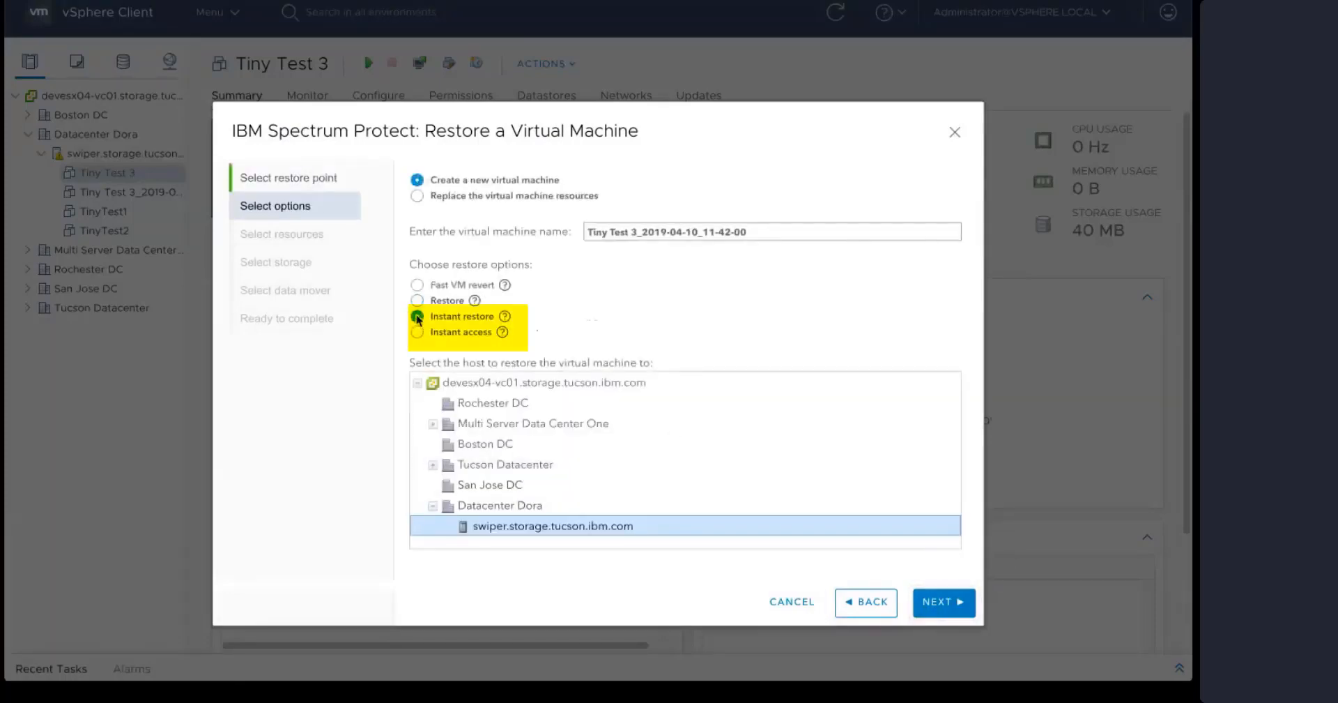